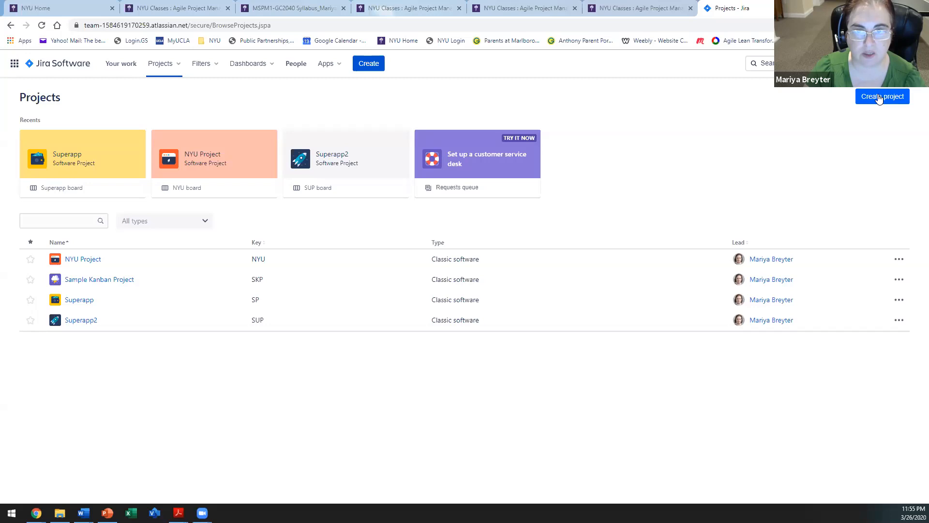
# Create a classic project named "Superapp for Jira" with the Scrum template.
pyautogui.click(880, 97)
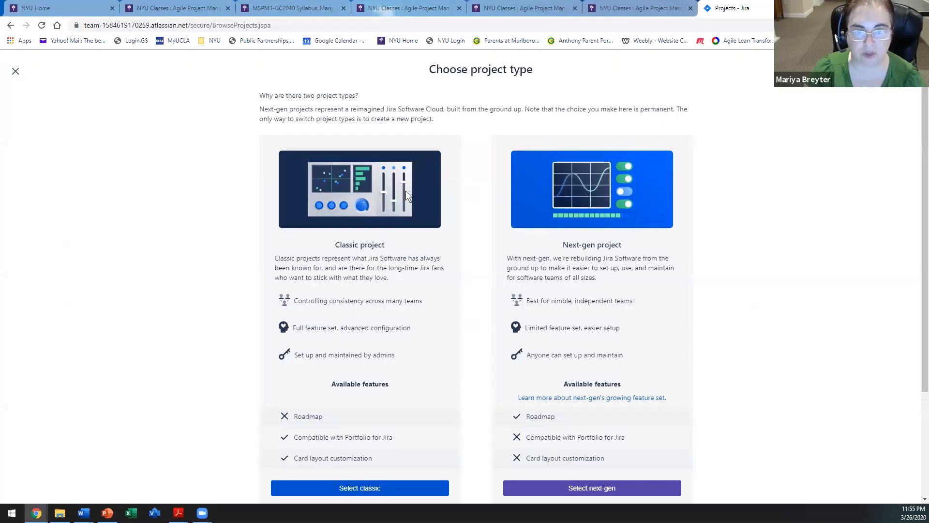
pyautogui.click(358, 488)
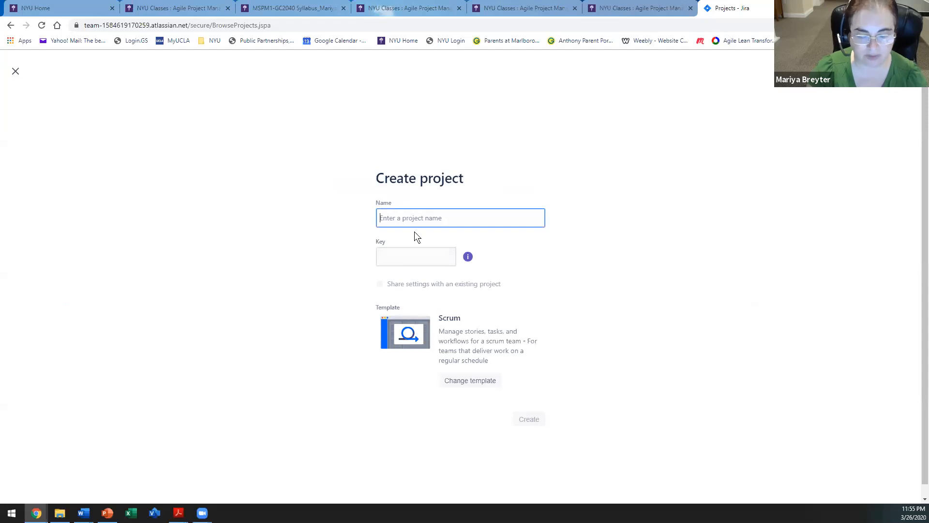
pyautogui.write('Super')
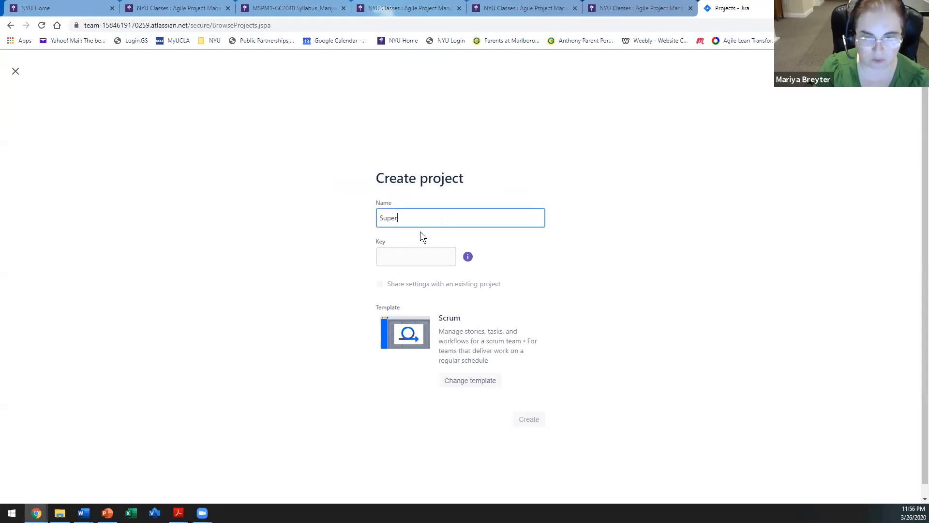
pyautogui.write('app')
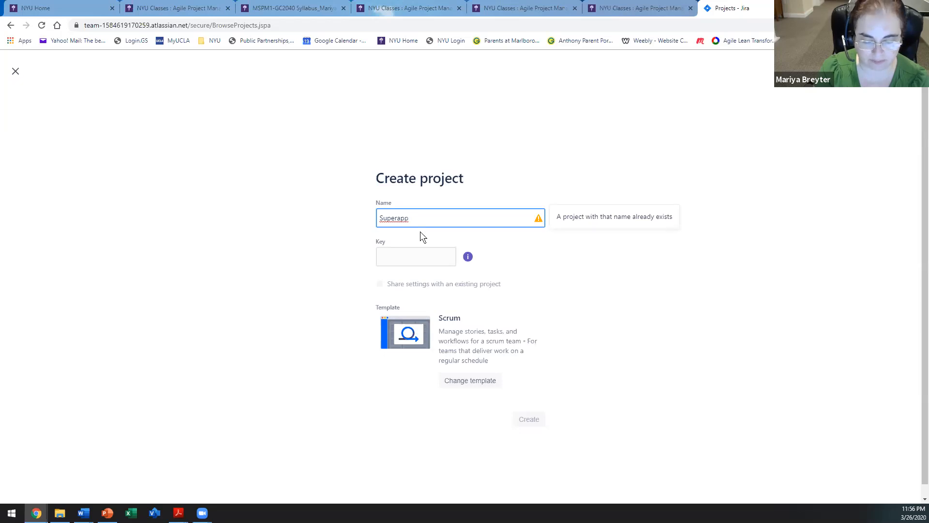
pyautogui.write(' for Jira')
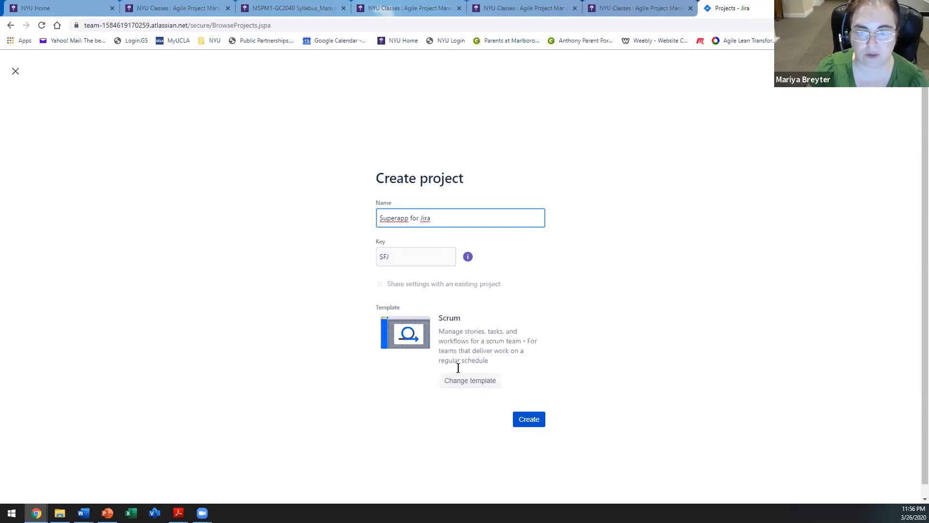
pyautogui.click(531, 420)
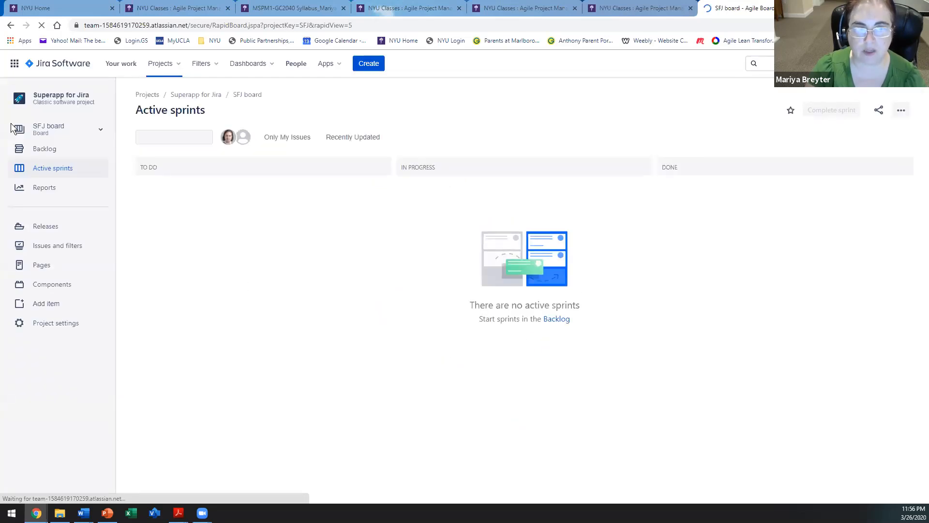
# Draft epic "Logon to Superapp jira" with summary "As a Superapp user, I want to logon to the Superapp so that I can take advantage of its functionality.".
pyautogui.click(44, 150)
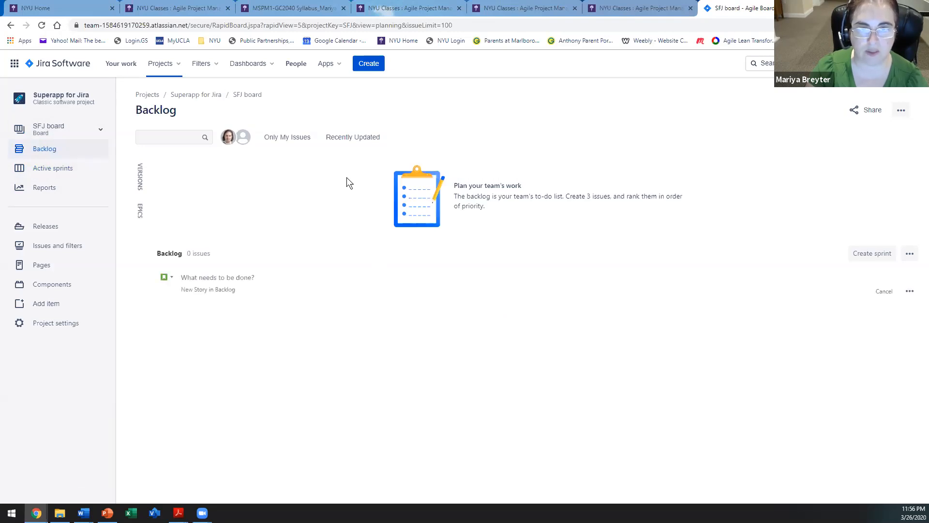
pyautogui.click(369, 64)
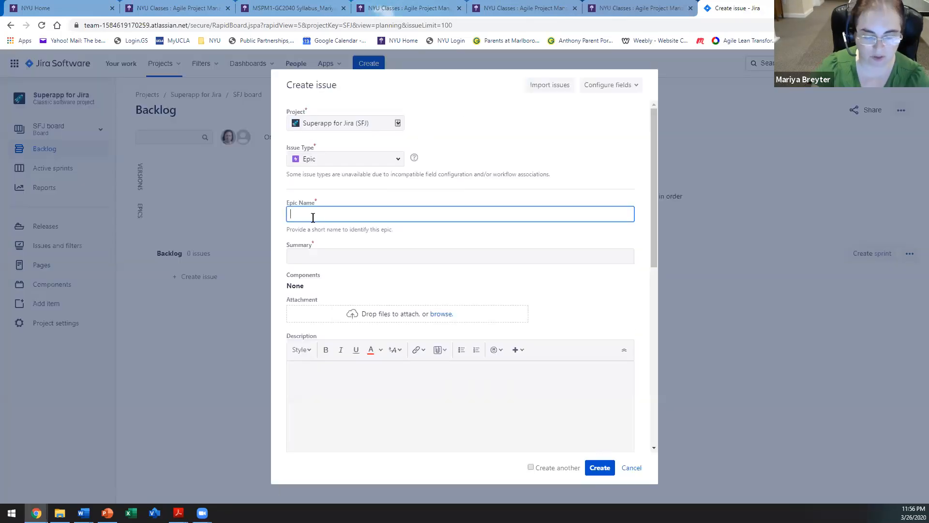
pyautogui.write('Logon to Superapp')
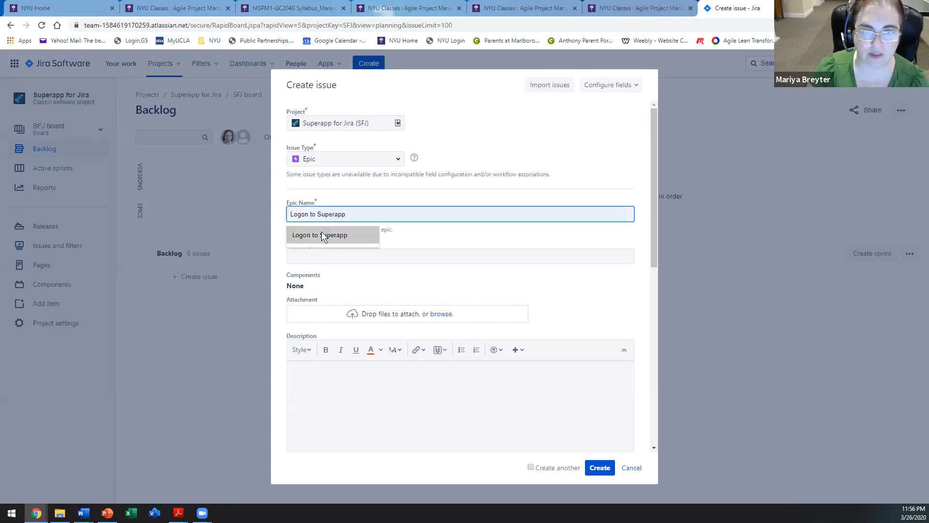
pyautogui.click(324, 236)
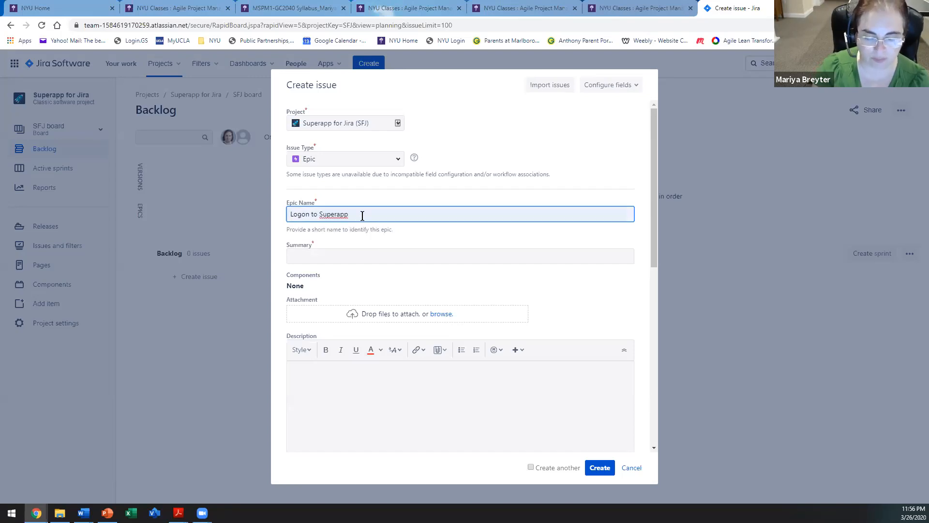
pyautogui.write('jira')
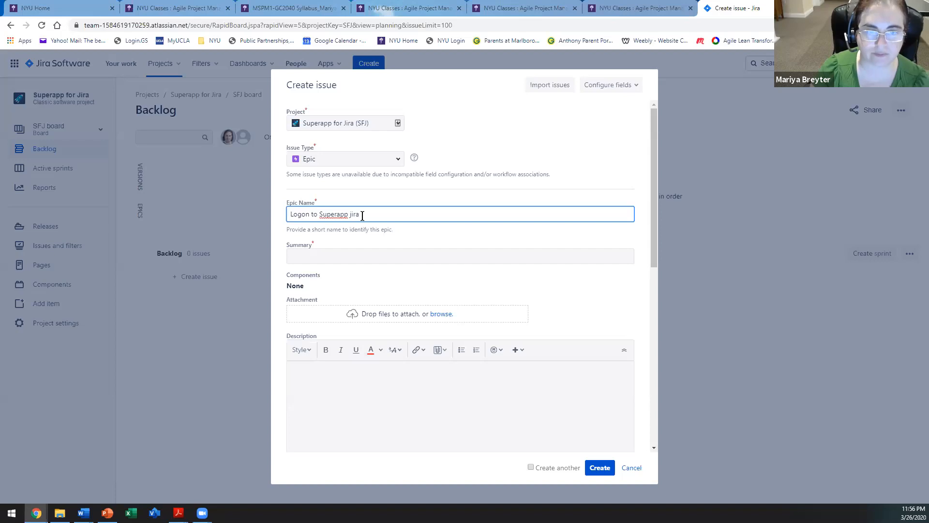
pyautogui.click(297, 256)
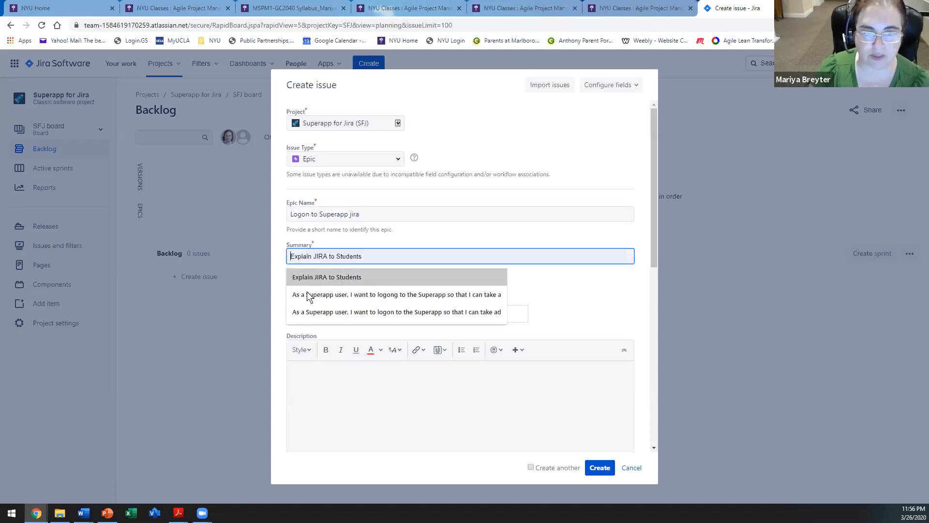
pyautogui.click(323, 313)
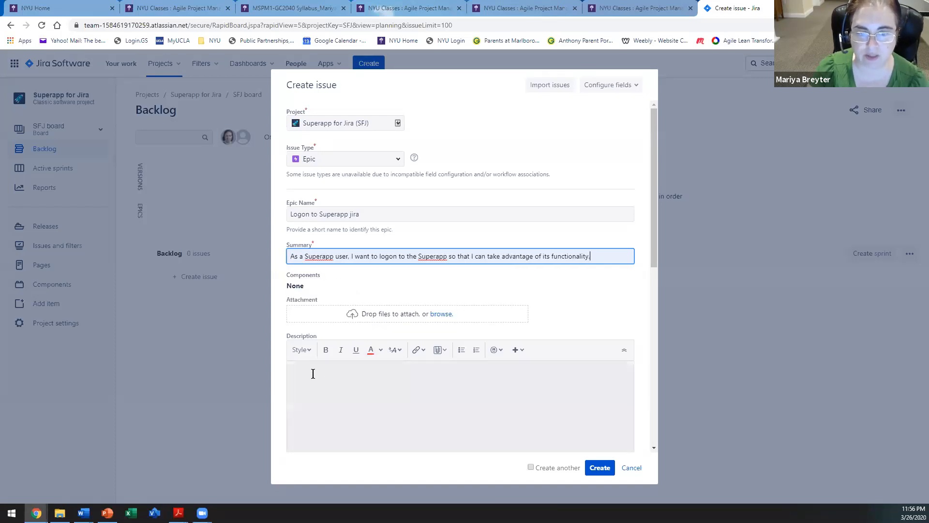
# Describe the epic with the numbered lines "1. New account creation", "2. Password retrieval" and "3. Remember logon", and create it.
pyautogui.click(353, 362)
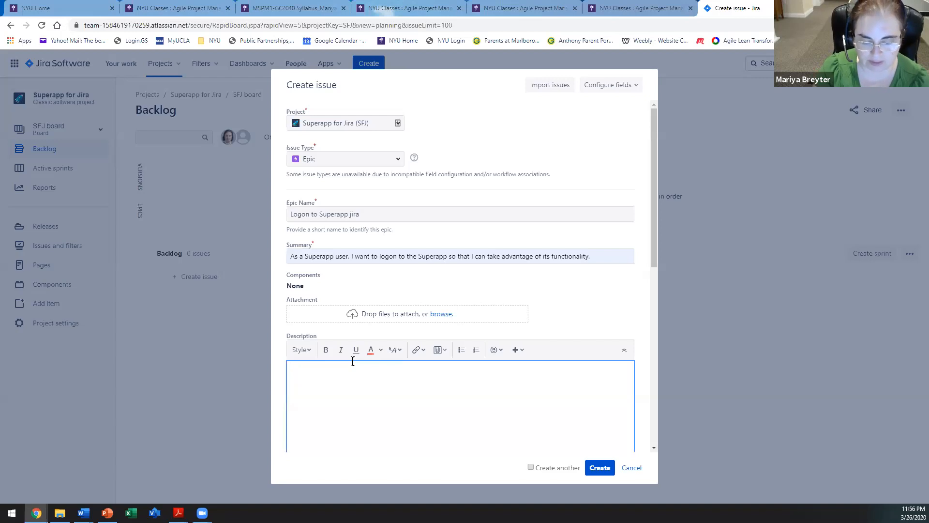
pyautogui.write('1. New account creation')
pyautogui.press('Return')
pyautogui.write('2.')
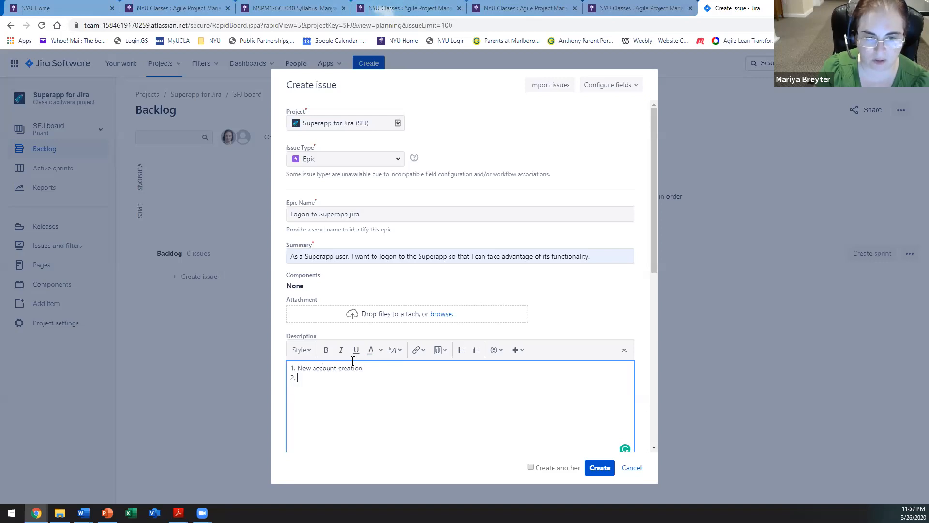
pyautogui.write(' Passwor')
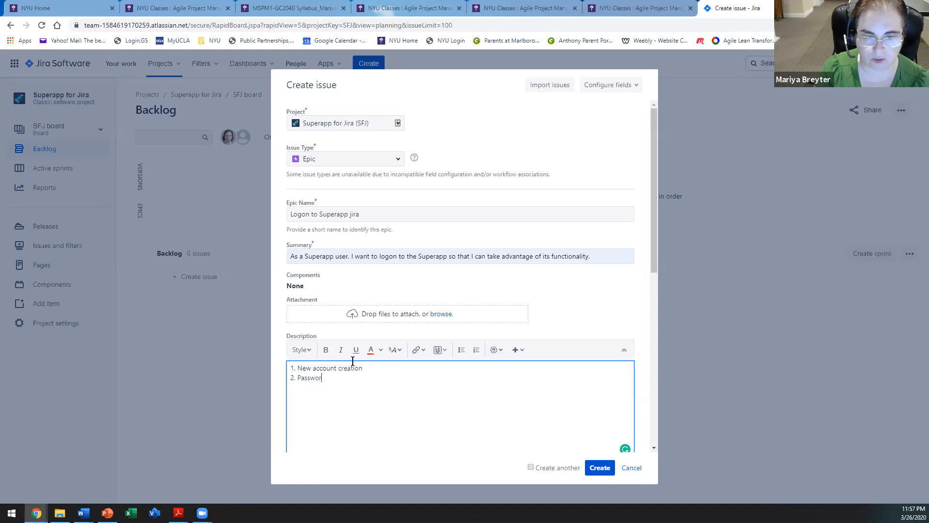
pyautogui.write('d retrieval')
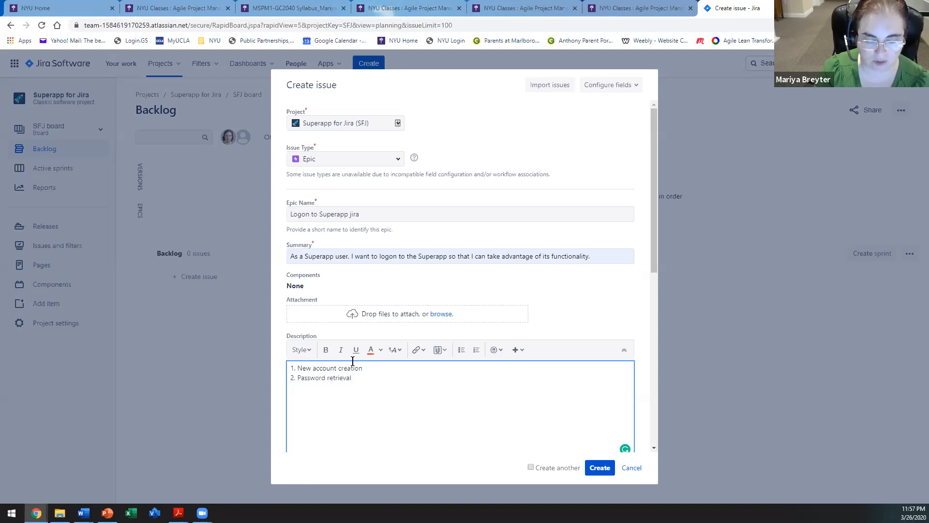
pyautogui.press('Return')
pyautogui.write('3. Remember logon')
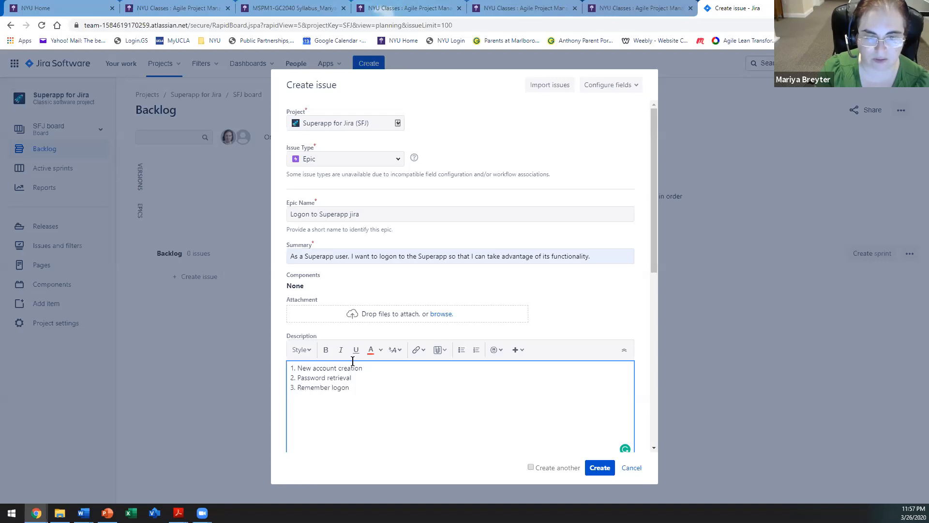
pyautogui.click(593, 469)
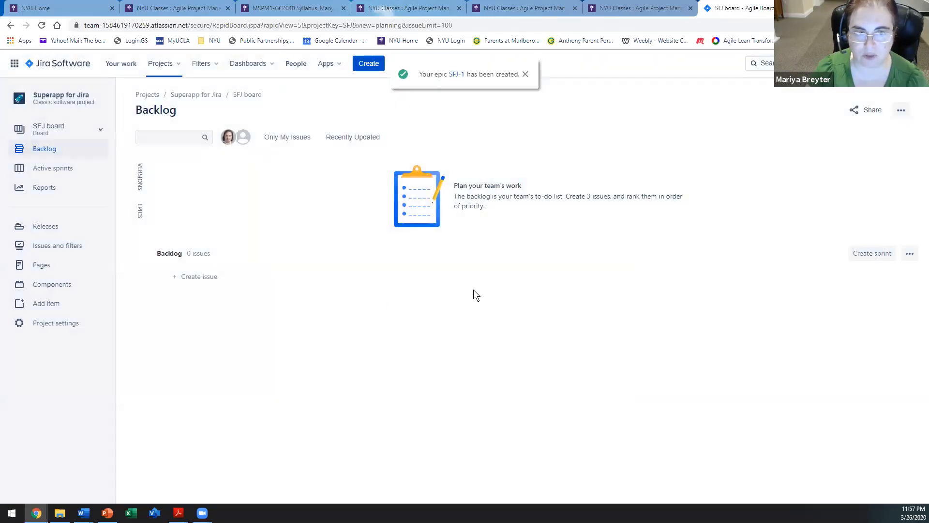
# Show the epics in the backlog and filter by the "Logon to Superapp jira" epic.
pyautogui.click(142, 210)
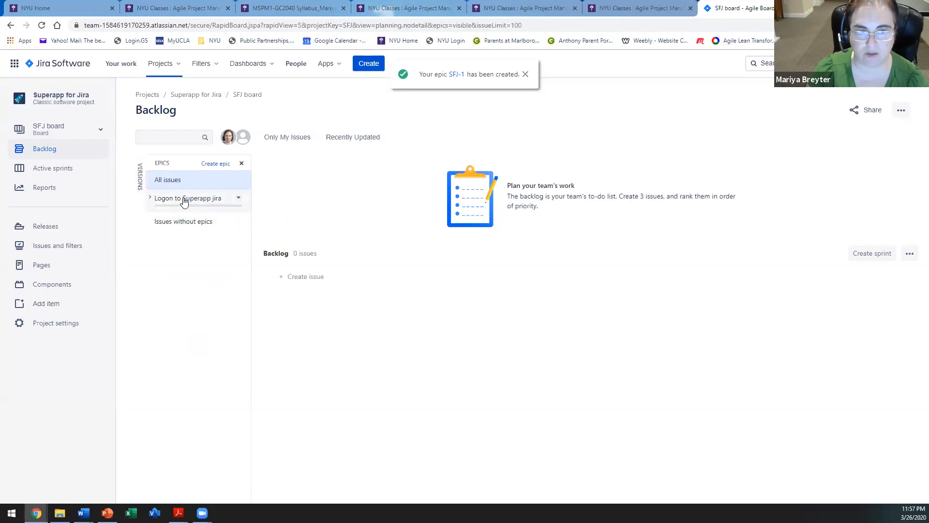
pyautogui.click(215, 208)
pyautogui.click(306, 276)
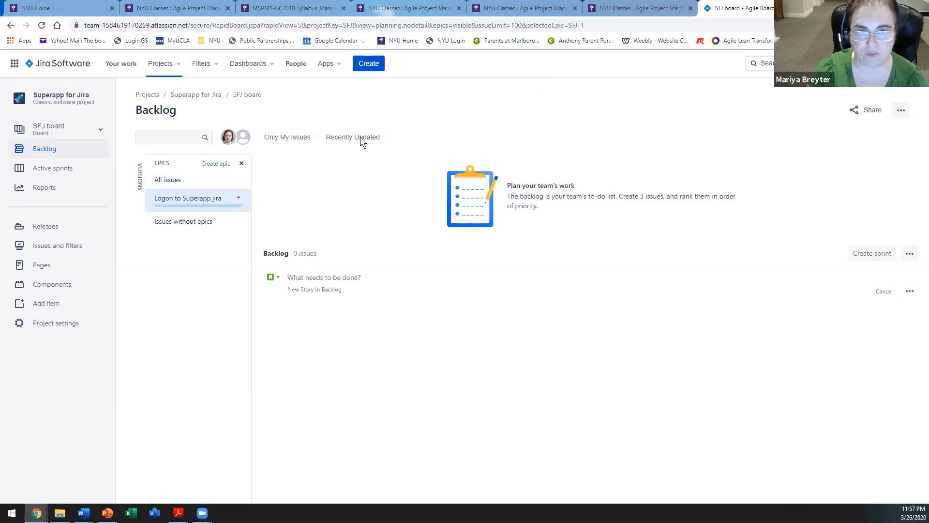
# Create a story with the summary "As a Superapp user, I want to logon to the Superapp so that I can take advantage of its functionality.".
pyautogui.click(368, 63)
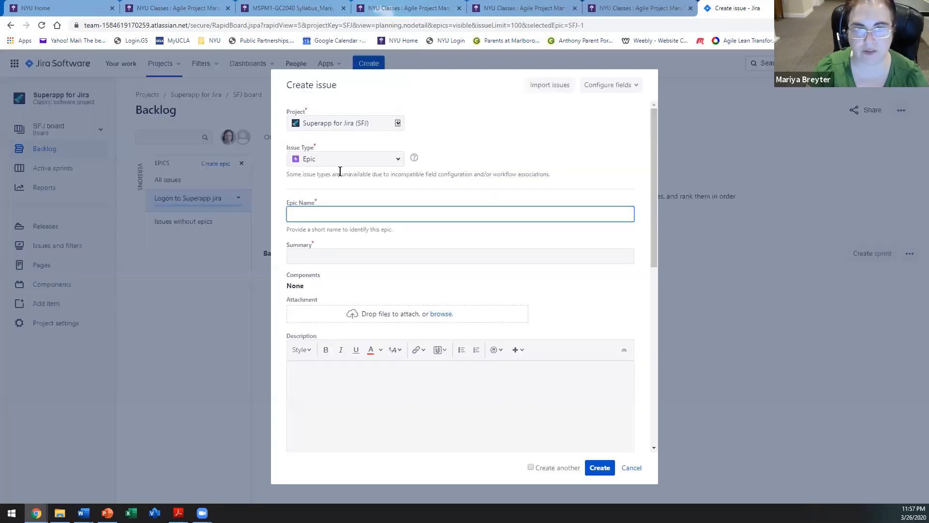
pyautogui.click(340, 159)
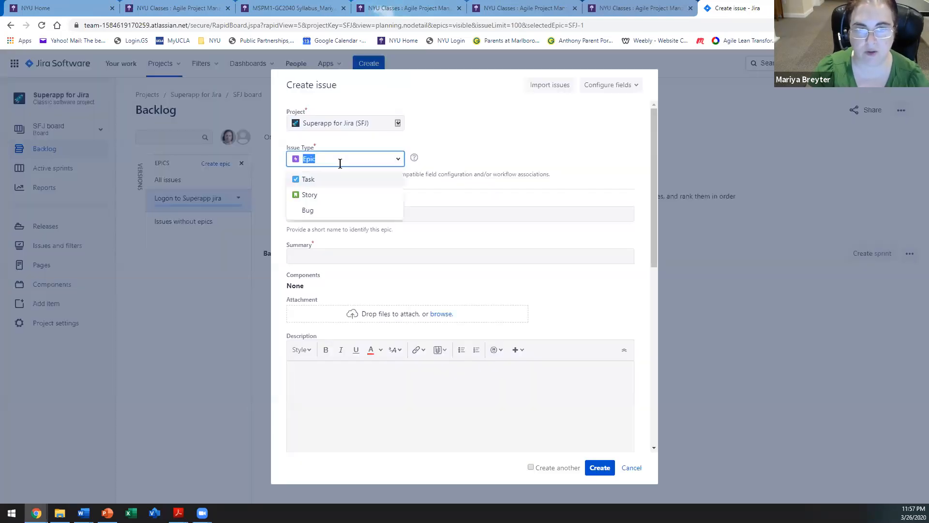
pyautogui.click(322, 194)
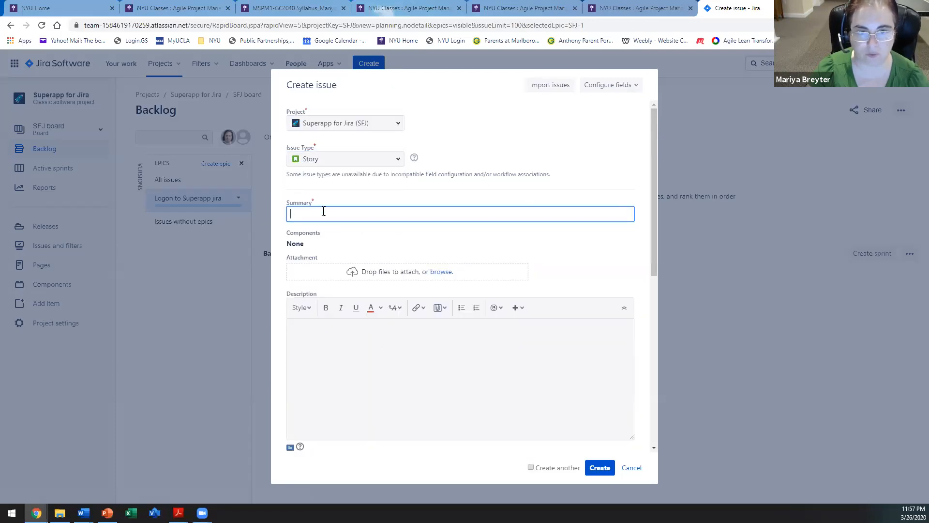
pyautogui.click(323, 211)
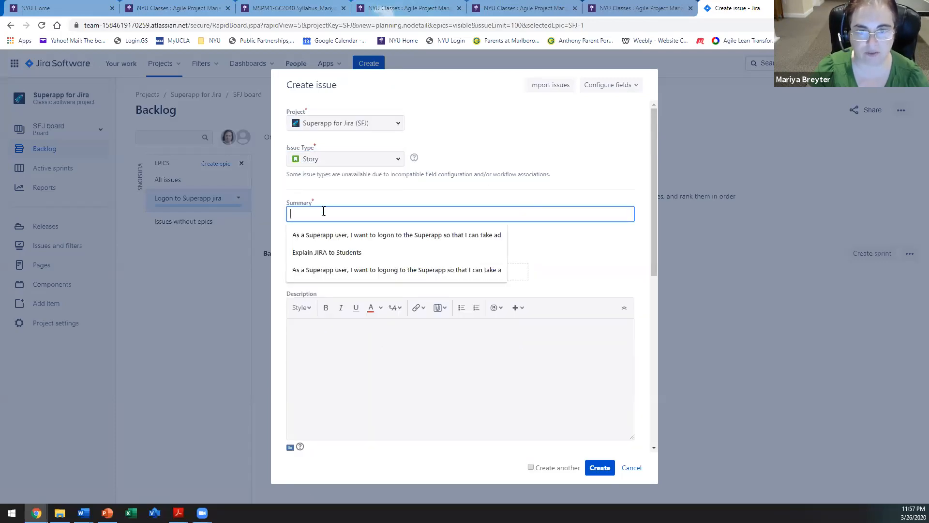
pyautogui.click(342, 239)
pyautogui.click(352, 340)
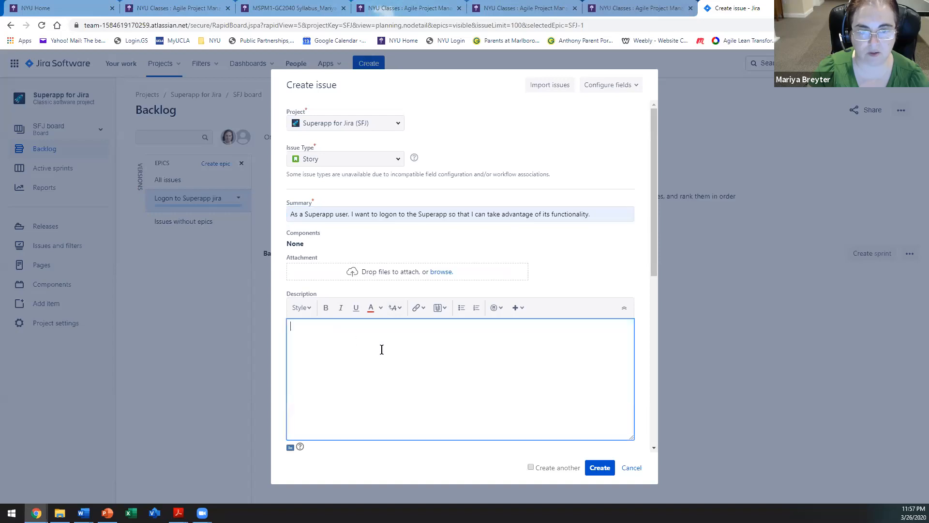
pyautogui.scroll(-4, 315, 380)
pyautogui.scroll(-3, 327, 317)
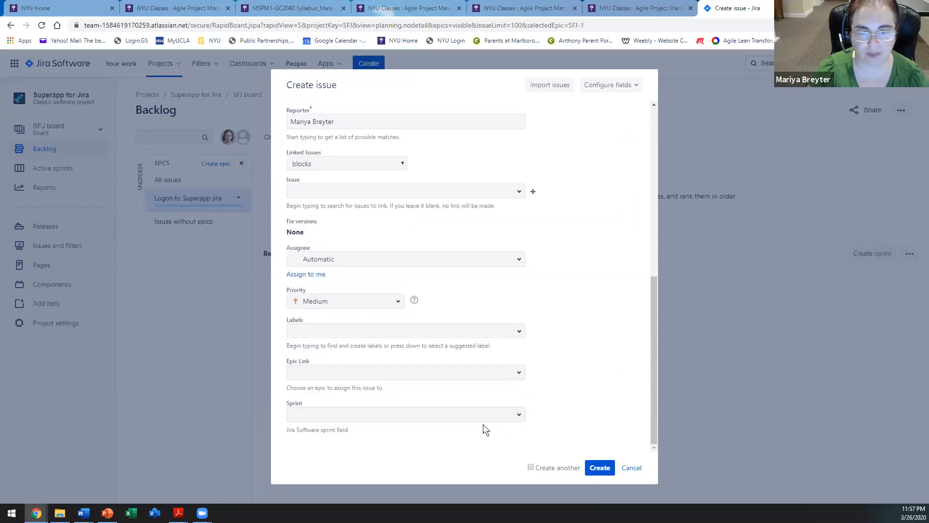
pyautogui.click(601, 466)
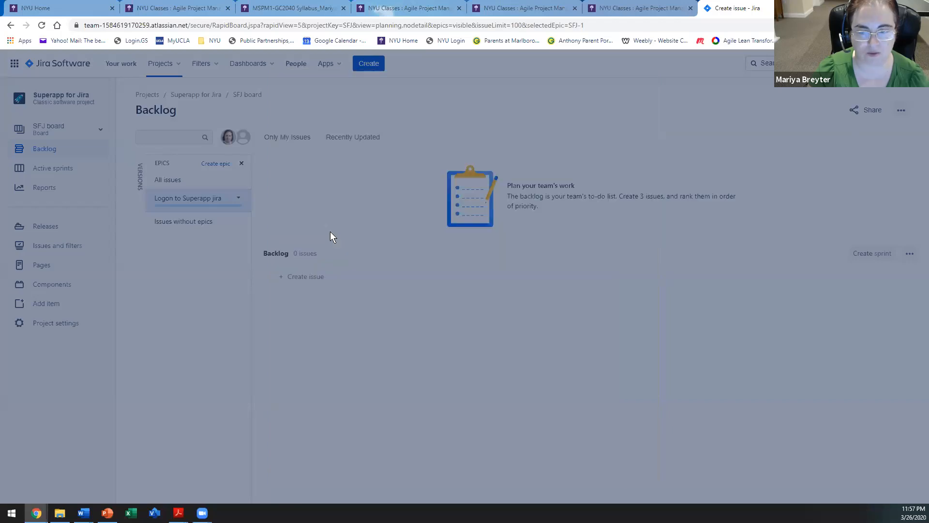
# Open the newly created story and set its Epic Link to "Logon to Superapp jira".
pyautogui.click(310, 277)
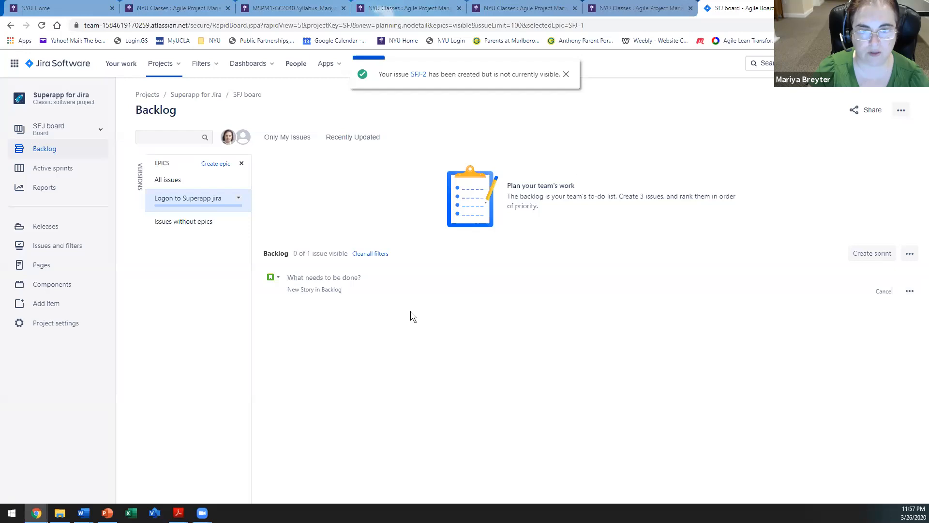
pyautogui.click(419, 75)
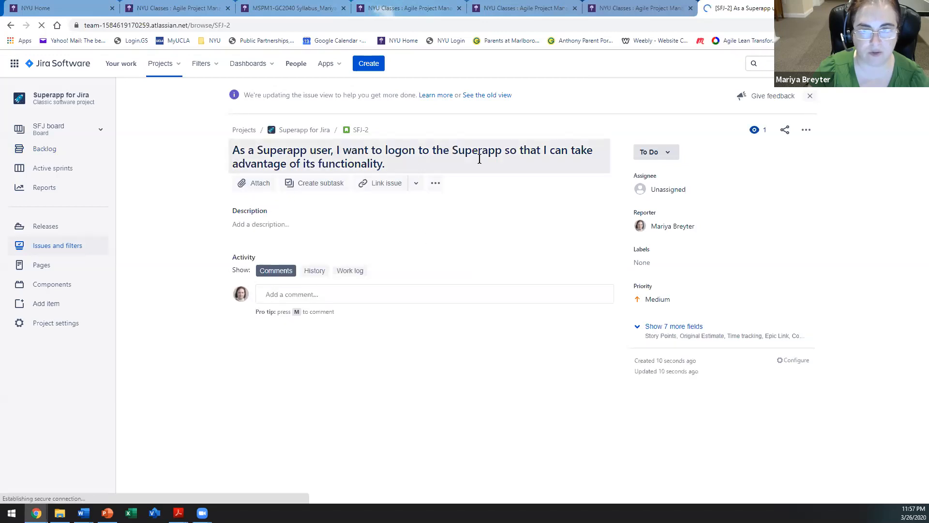
pyautogui.click(684, 327)
pyautogui.scroll(-3, 669, 310)
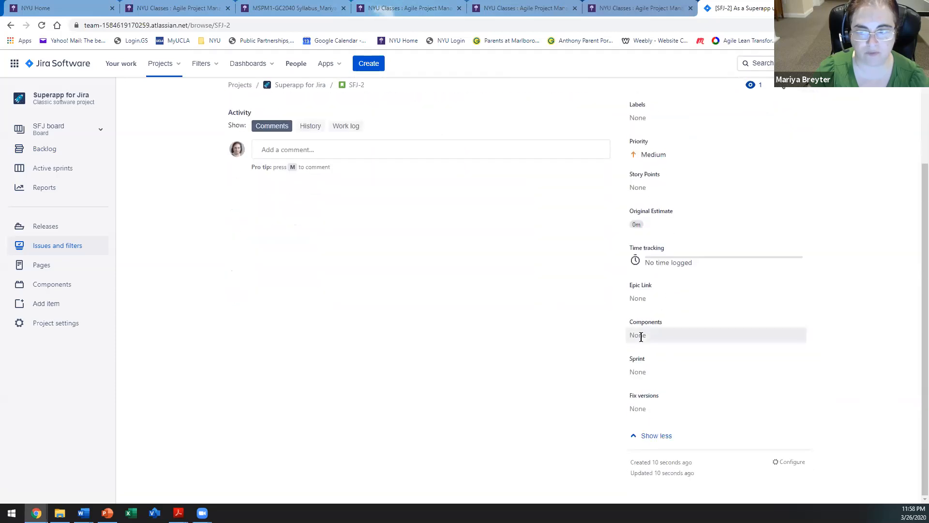
pyautogui.click(637, 299)
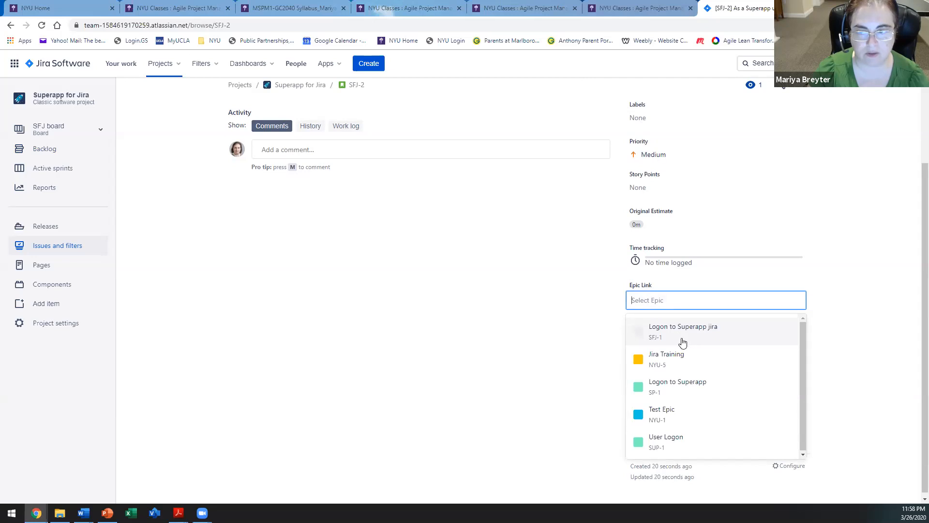
pyautogui.click(688, 341)
pyautogui.scroll(3, 372, 252)
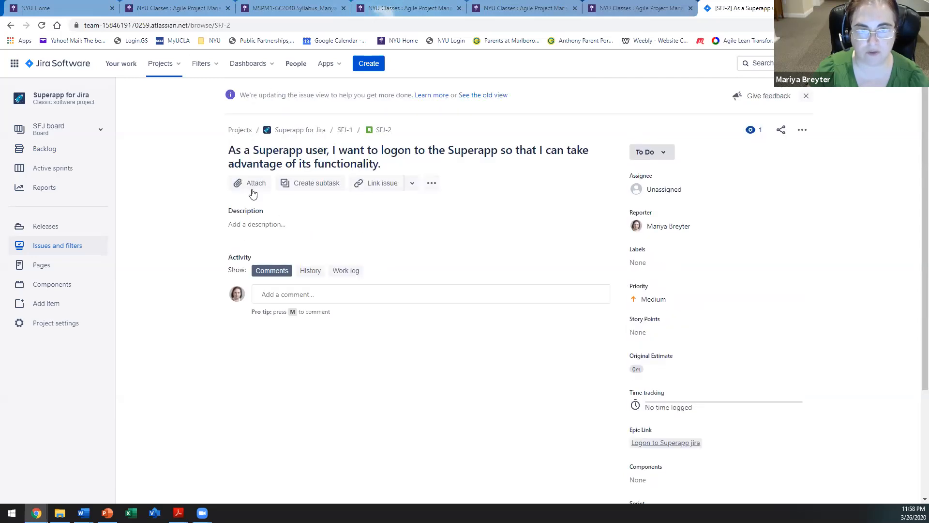
# Add a subtask named "user name" to the Superapp logon story.
pyautogui.click(312, 183)
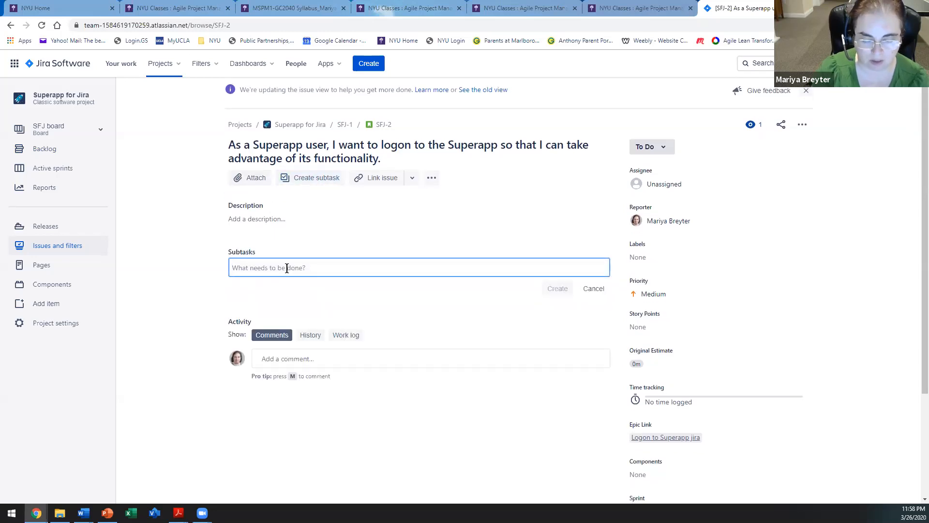
pyautogui.write('user')
pyautogui.write('name')
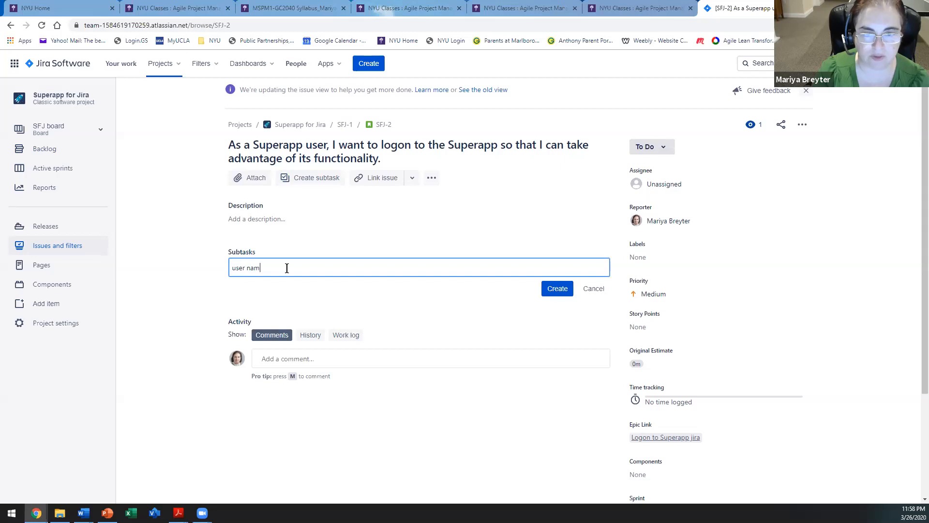
pyautogui.click(556, 289)
# Set the logon story's priority to Highest and assign the story to its reporter.
pyautogui.click(644, 292)
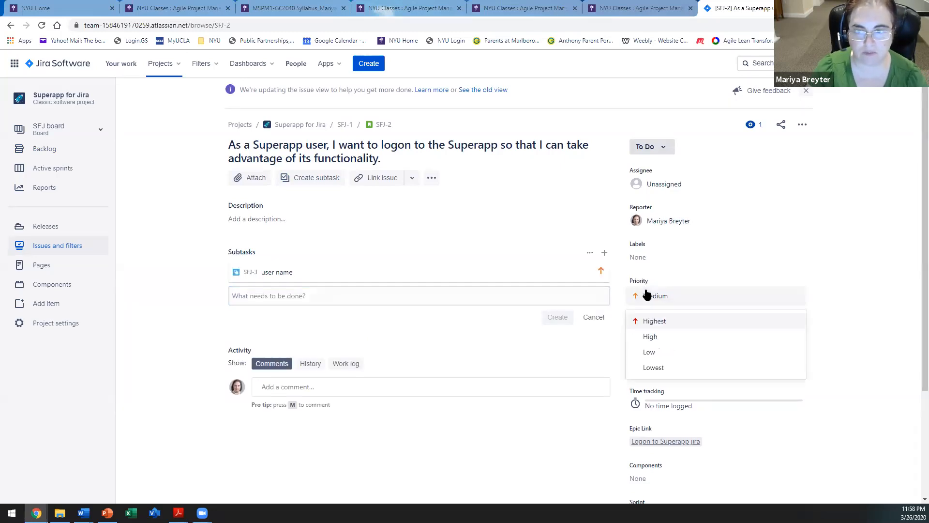
pyautogui.click(658, 322)
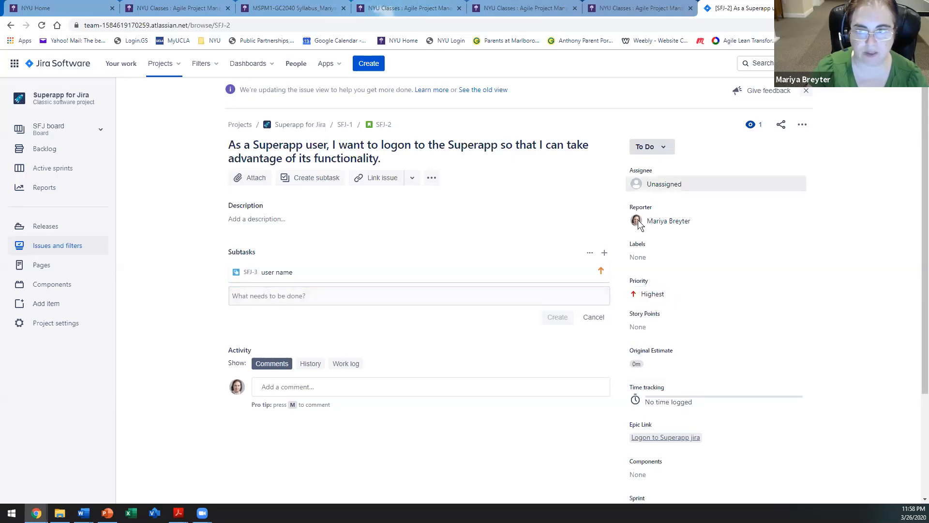
pyautogui.click(660, 183)
pyautogui.click(654, 216)
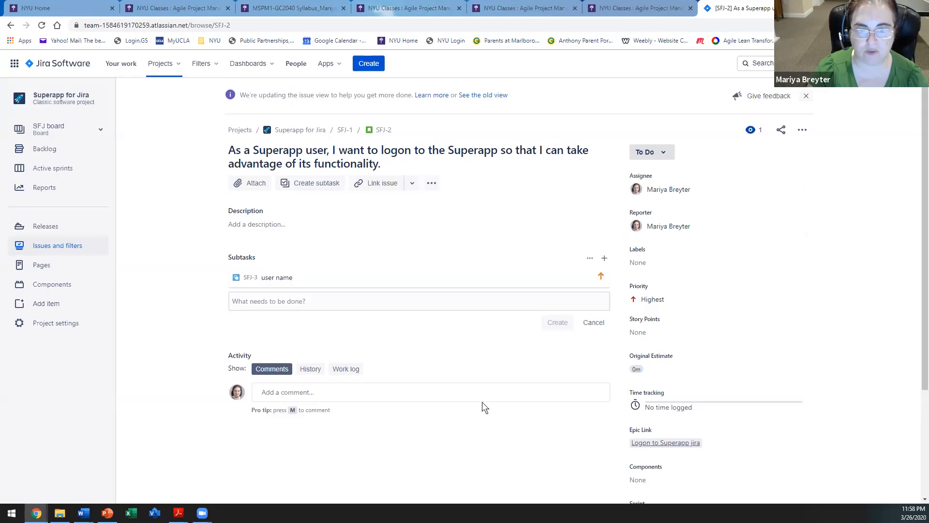
pyautogui.scroll(-3, 488, 425)
pyautogui.scroll(3, 491, 412)
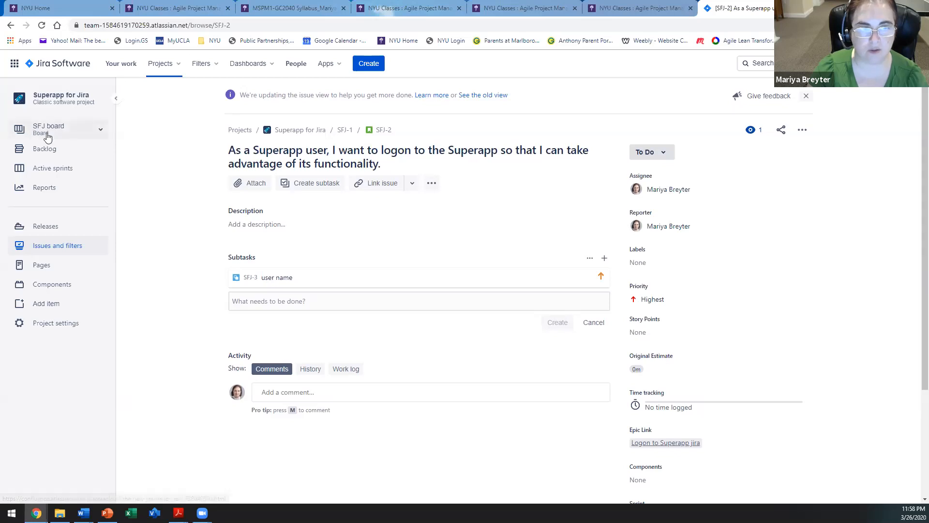
# Return to the backlog with its epics shown and draft a new issue of type Story titled "Password retrieval".
pyautogui.click(48, 149)
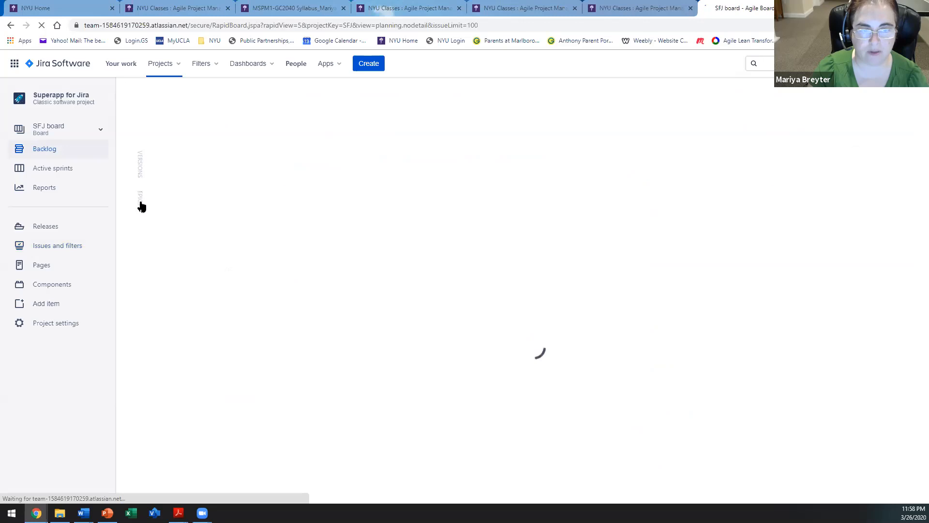
pyautogui.click(140, 201)
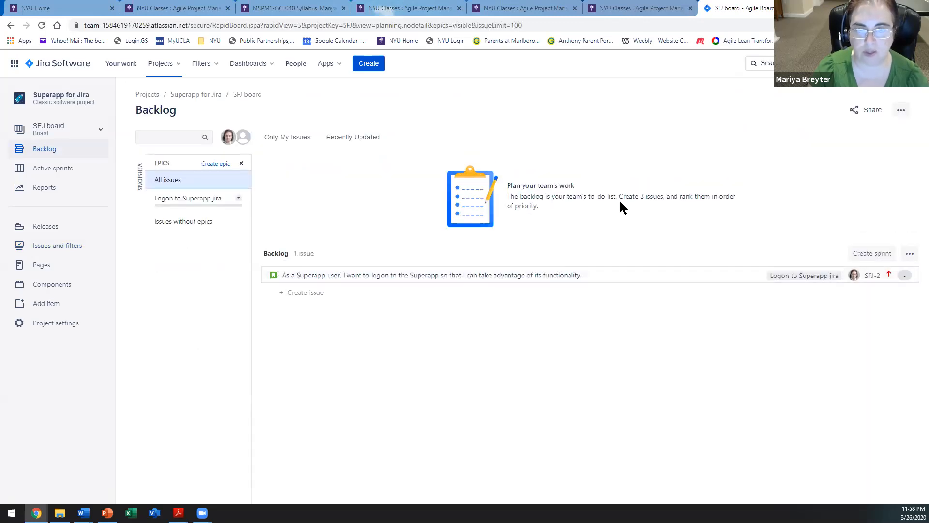
pyautogui.click(305, 292)
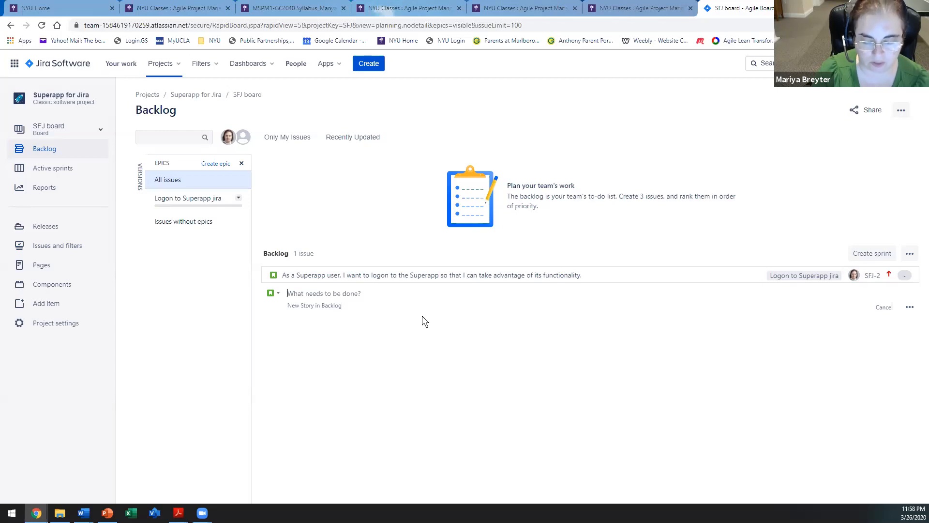
pyautogui.write('Pa')
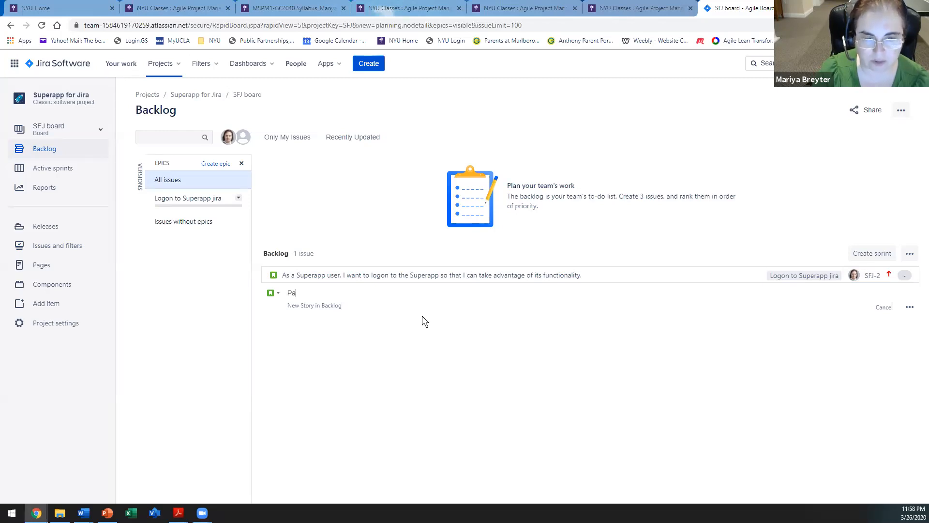
pyautogui.write('sswor')
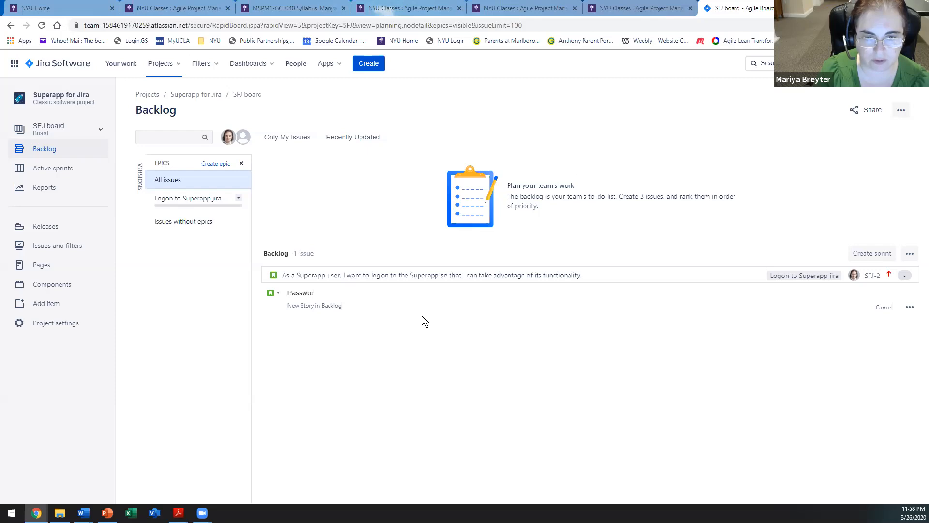
pyautogui.write('d retrieval')
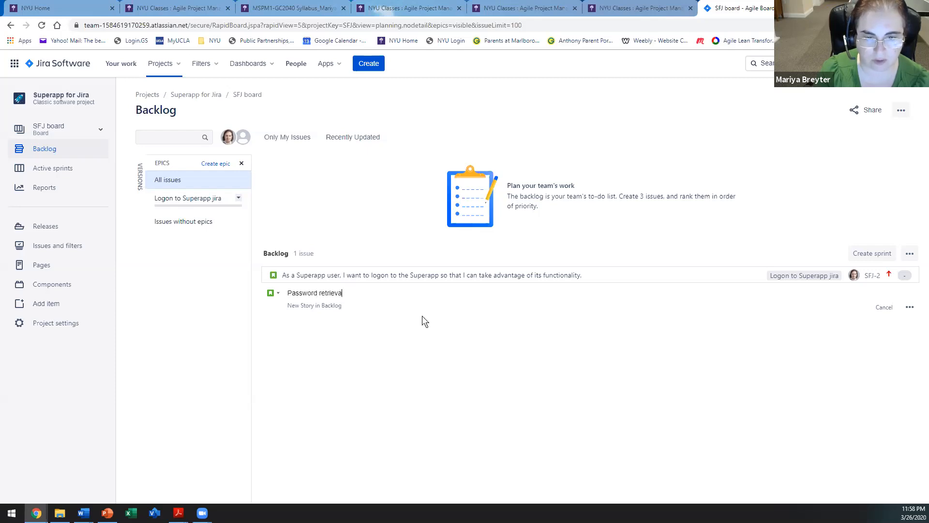
pyautogui.click(280, 294)
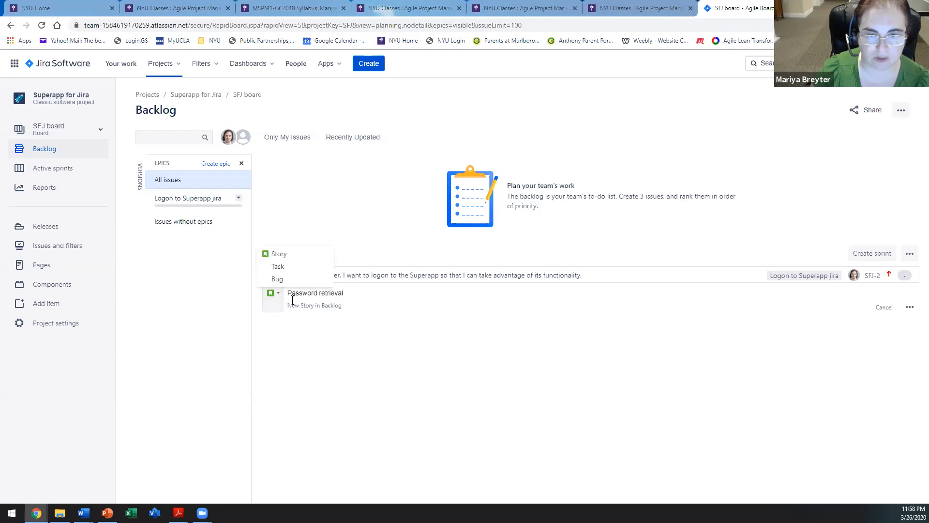
pyautogui.click(285, 254)
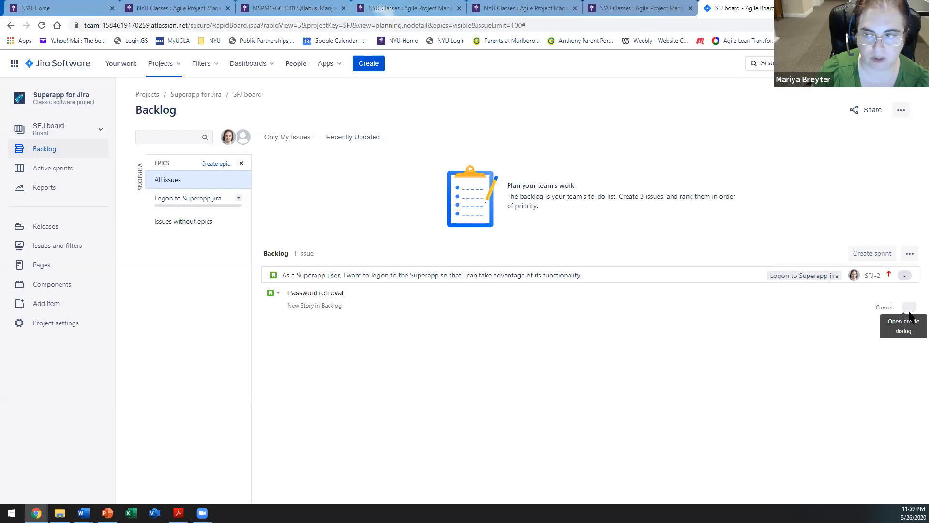
# Create a story with the summary "New account creation" and the Epic Link "Logon to Superapp jira".
pyautogui.click(368, 65)
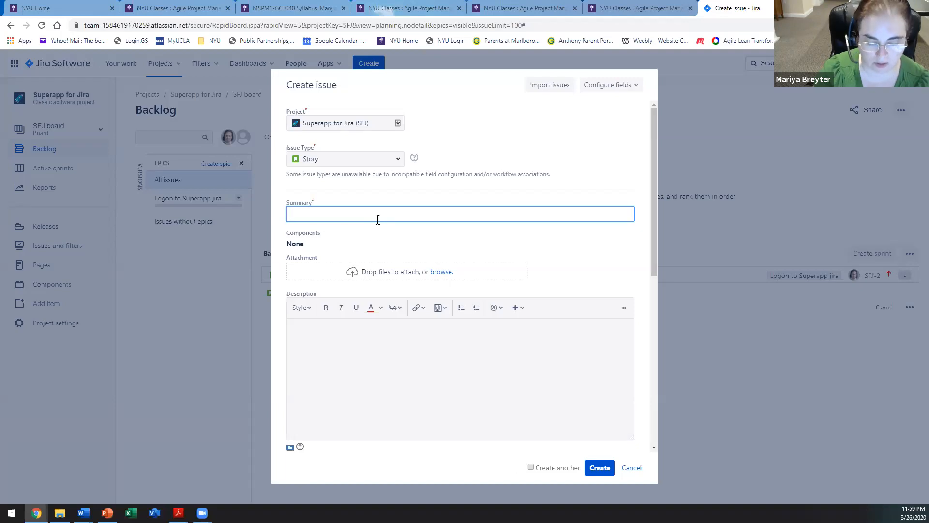
pyautogui.write('New account creation')
pyautogui.scroll(-5, 565, 388)
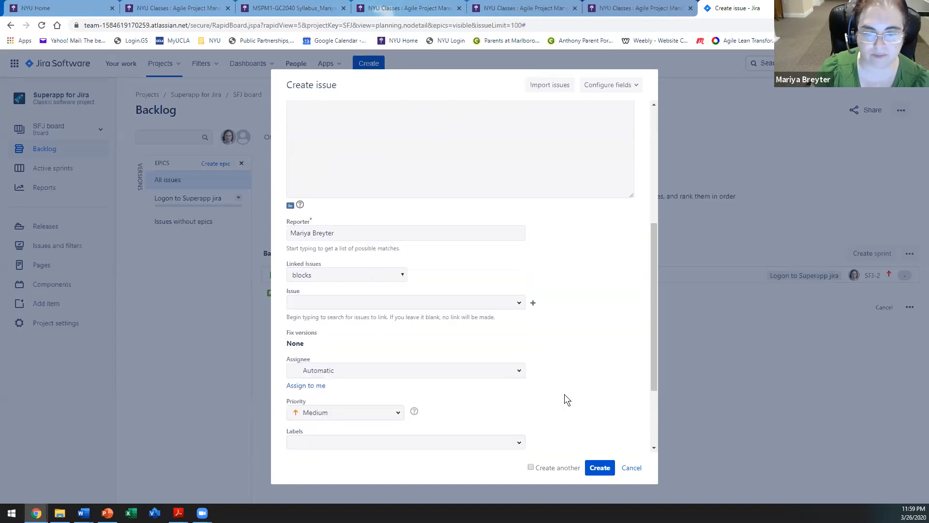
pyautogui.scroll(-3, 498, 386)
pyautogui.click(346, 373)
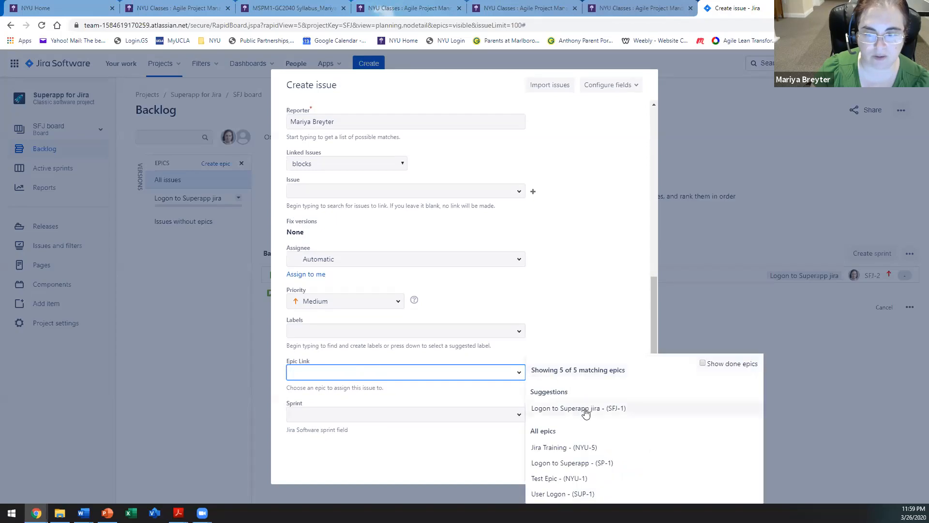
pyautogui.click(585, 409)
pyautogui.click(600, 467)
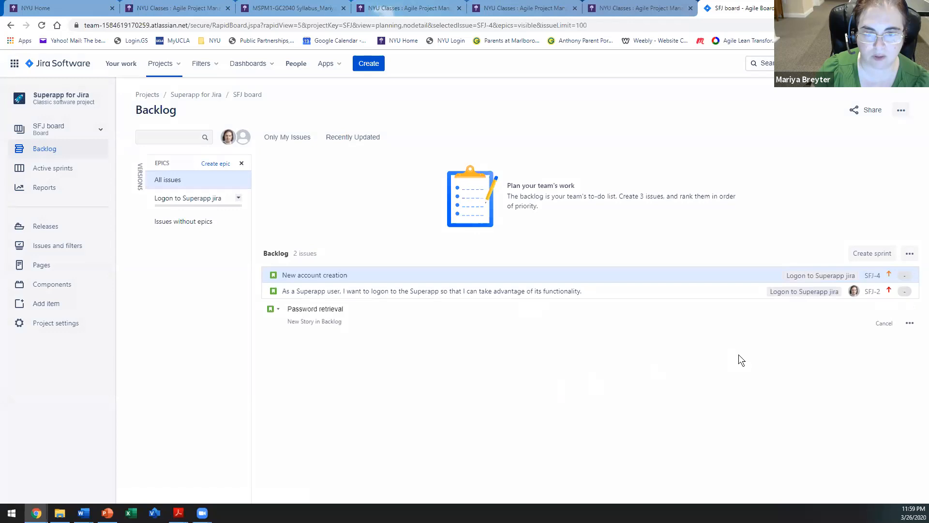
# Set the story points of the "New account creation" story to 2.
pyautogui.click(903, 277)
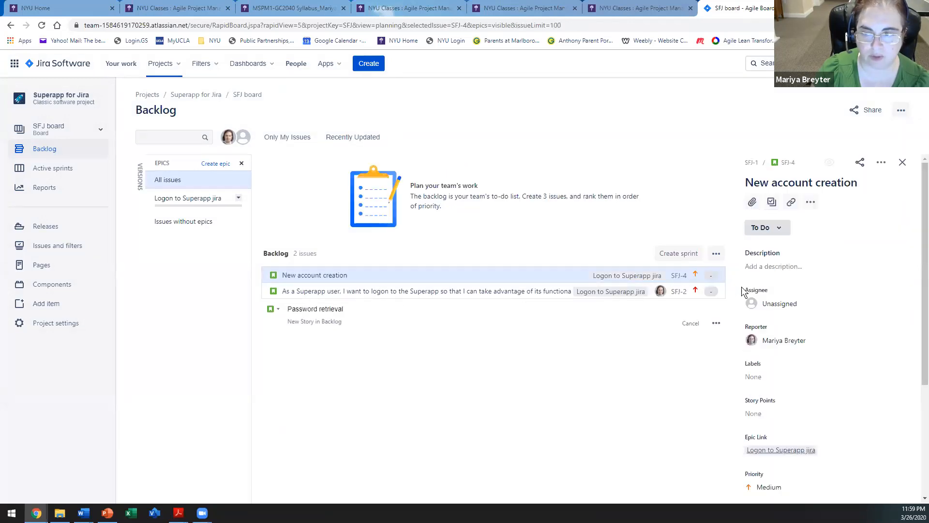
pyautogui.scroll(-2, 845, 348)
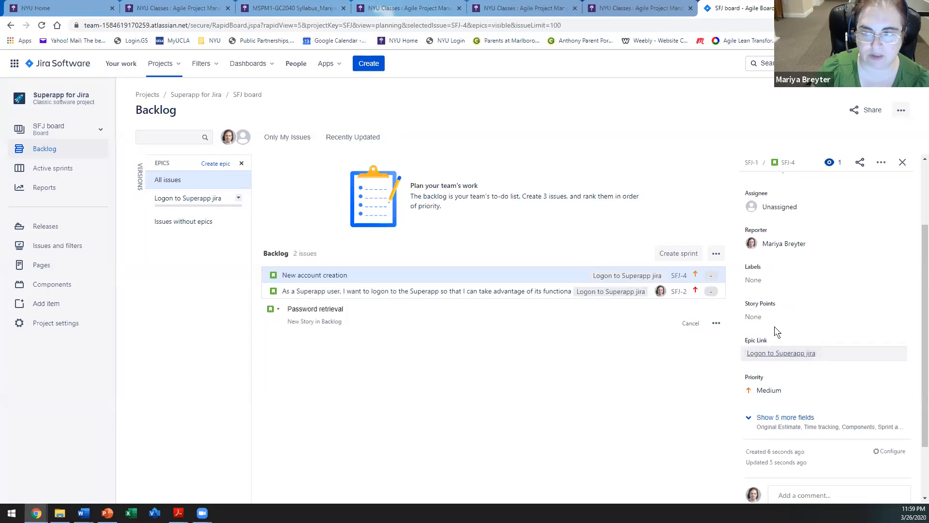
pyautogui.click(762, 317)
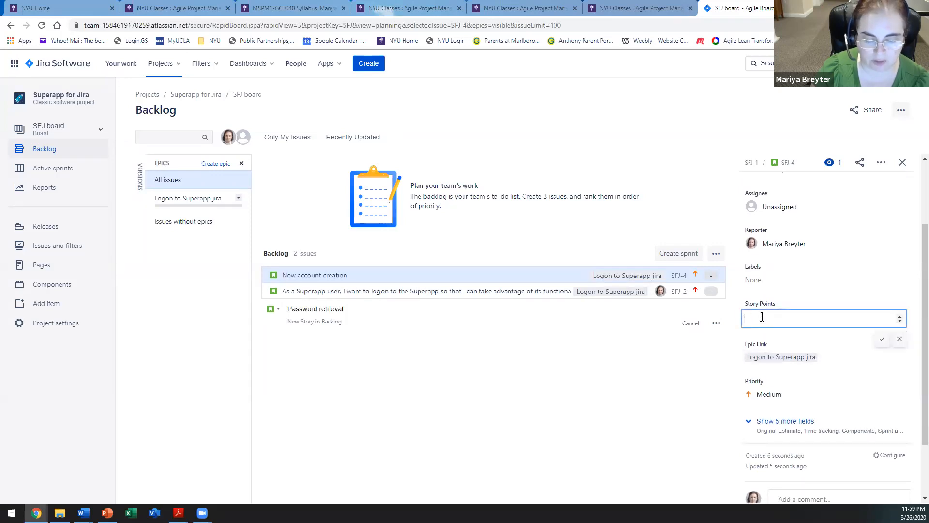
pyautogui.write('2')
pyautogui.click(882, 341)
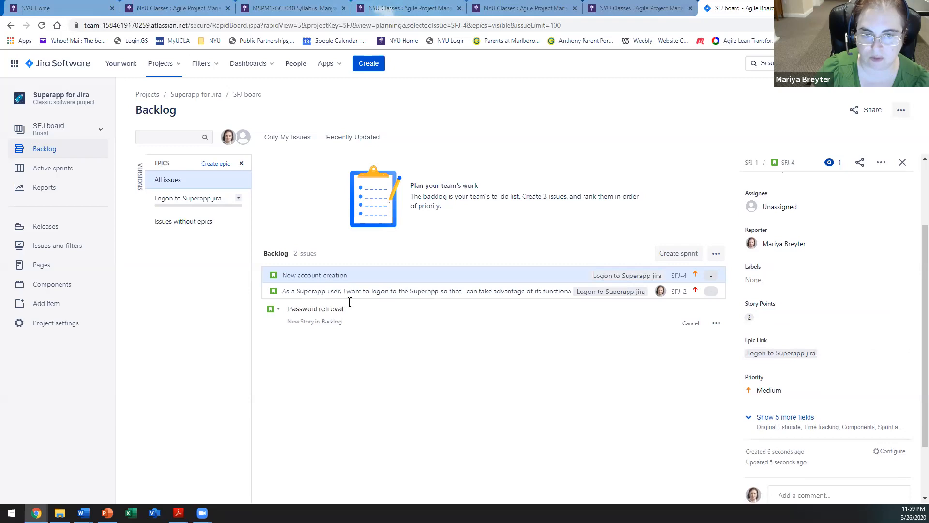
# Set the story points of the "As a Superapp user, I want to logon" story to 8.
pyautogui.click(335, 292)
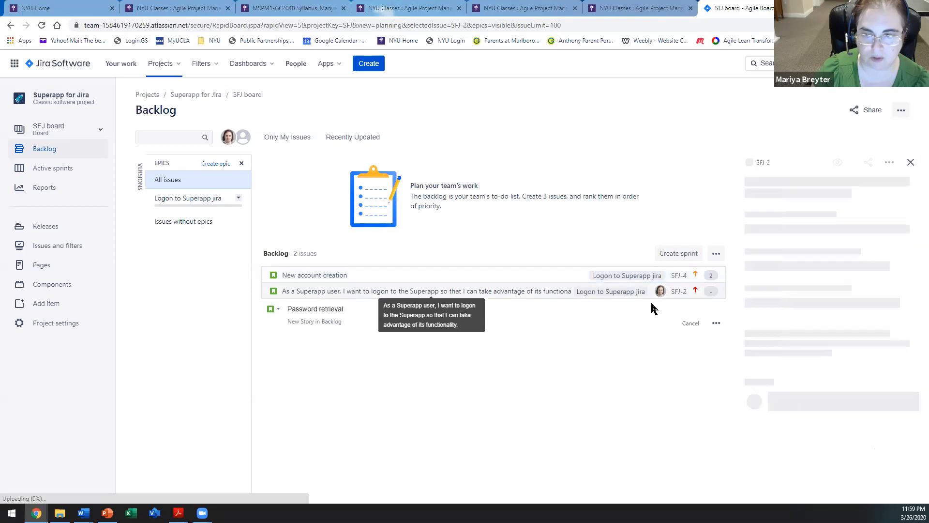
pyautogui.scroll(-4, 806, 349)
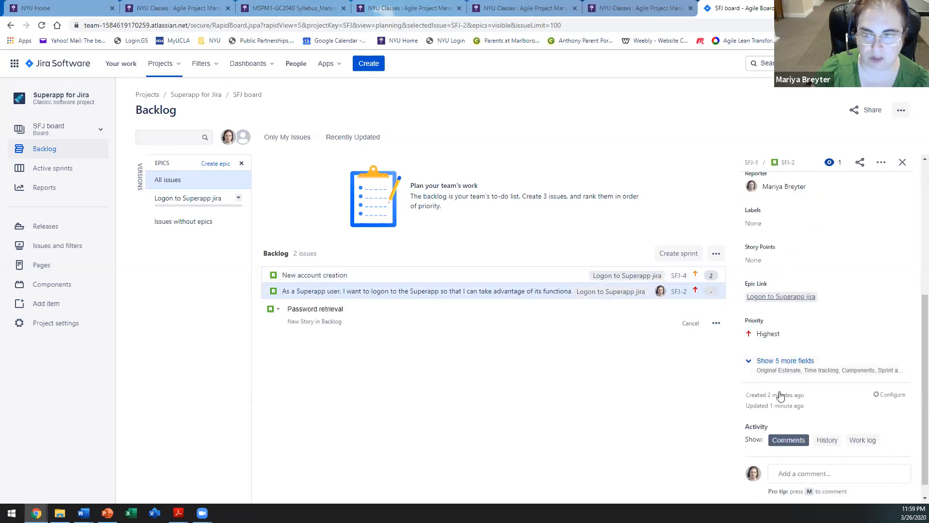
pyautogui.click(791, 258)
pyautogui.write('8')
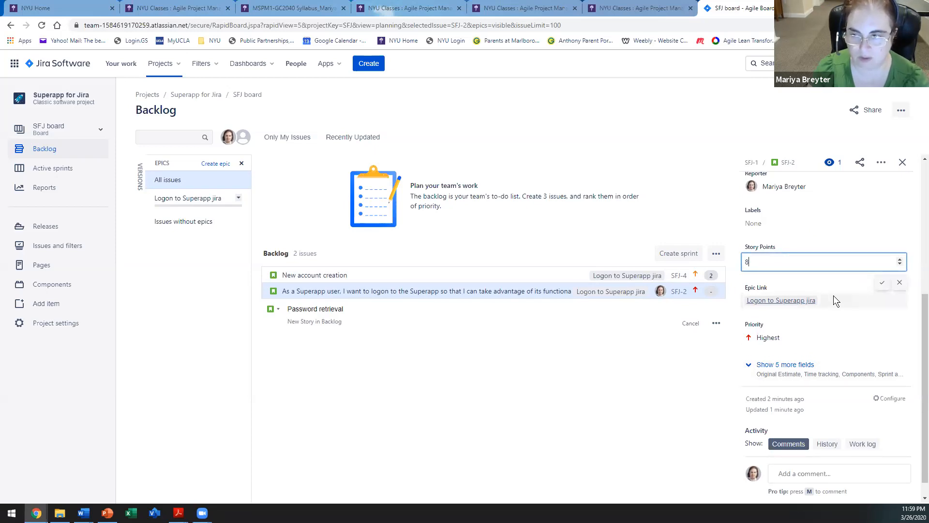
pyautogui.press('Return')
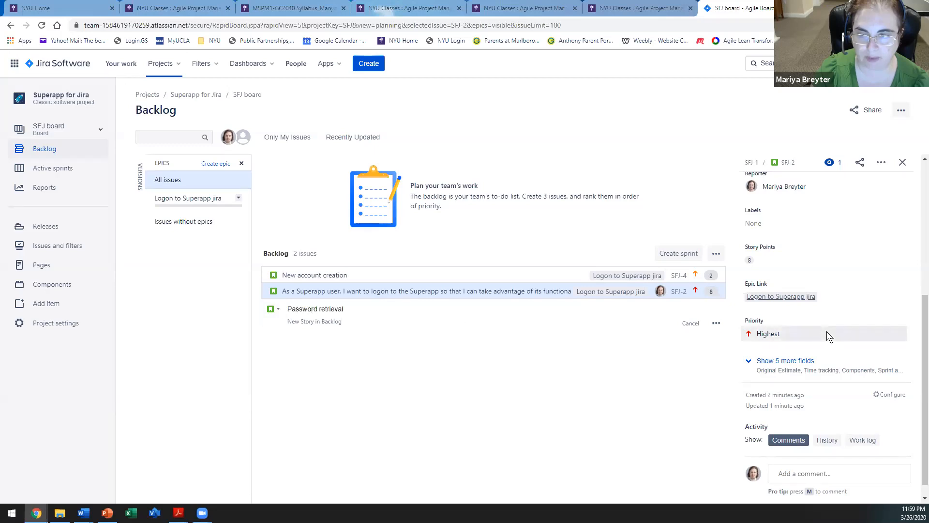
pyautogui.scroll(-1, 819, 332)
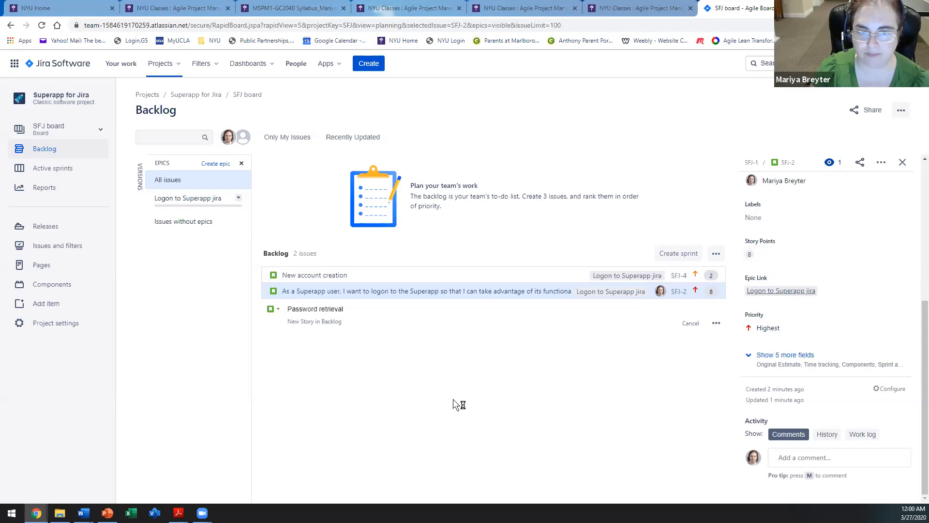
# Create a story with the summary "username retrieval", Low priority and the Epic Link "Logon to Superapp jira".
pyautogui.click(366, 66)
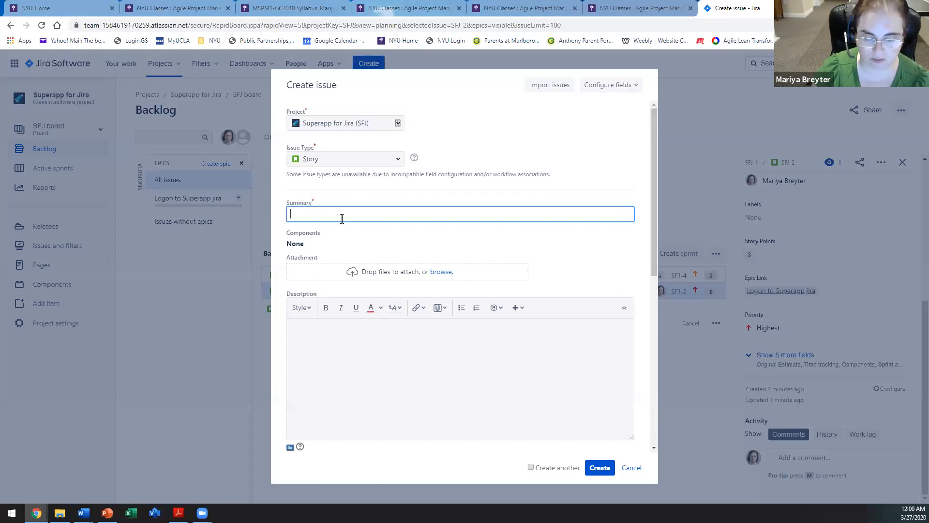
pyautogui.write('username retriev')
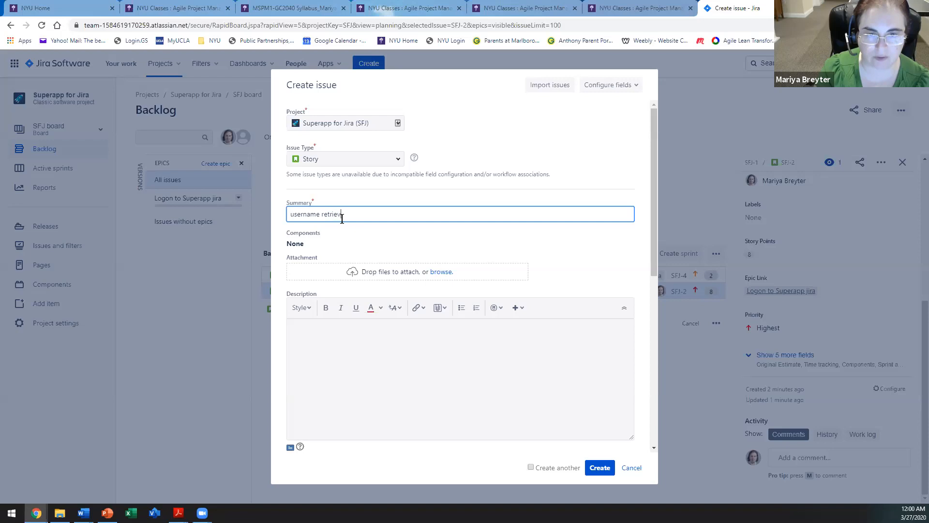
pyautogui.write('al')
pyautogui.scroll(-5, 352, 228)
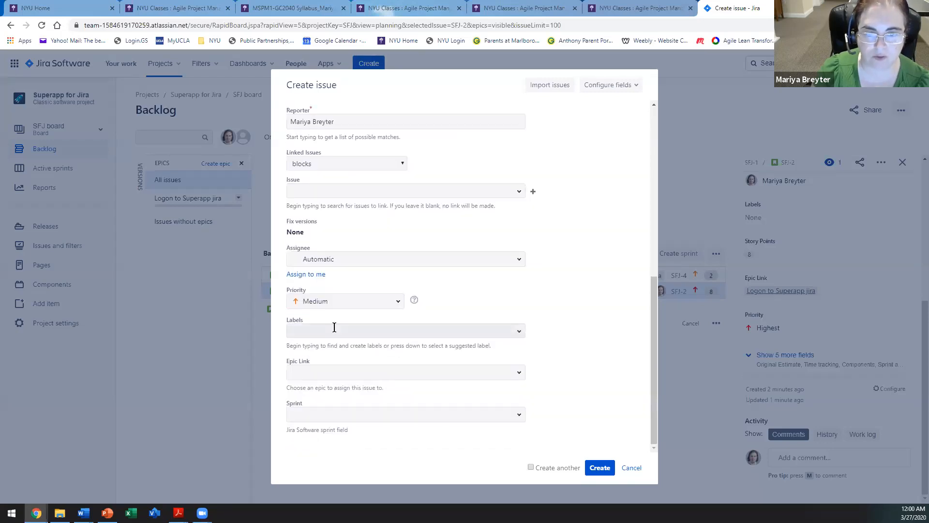
pyautogui.click(318, 296)
pyautogui.click(359, 352)
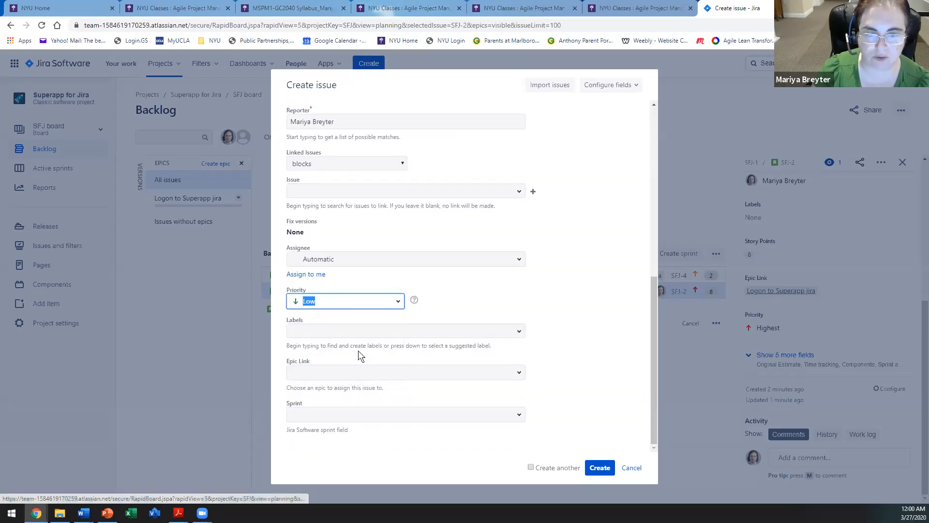
pyautogui.click(317, 376)
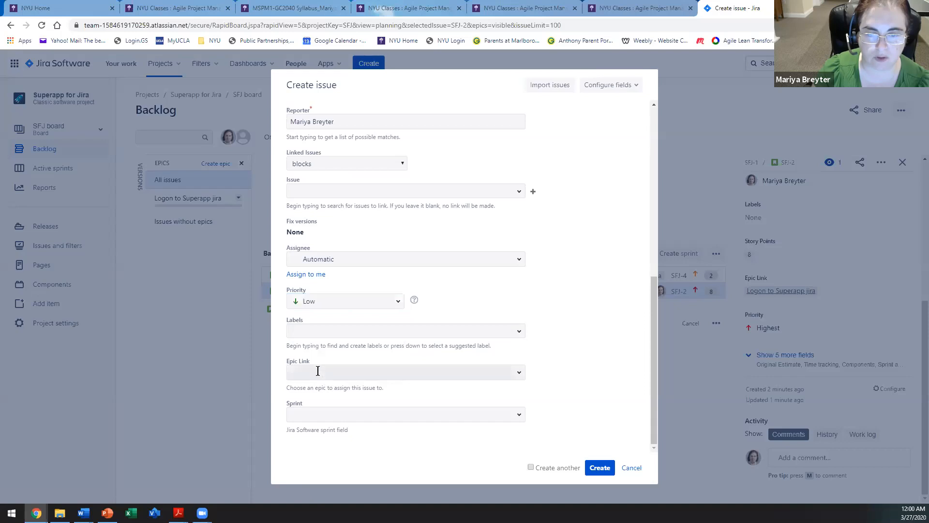
pyautogui.click(645, 408)
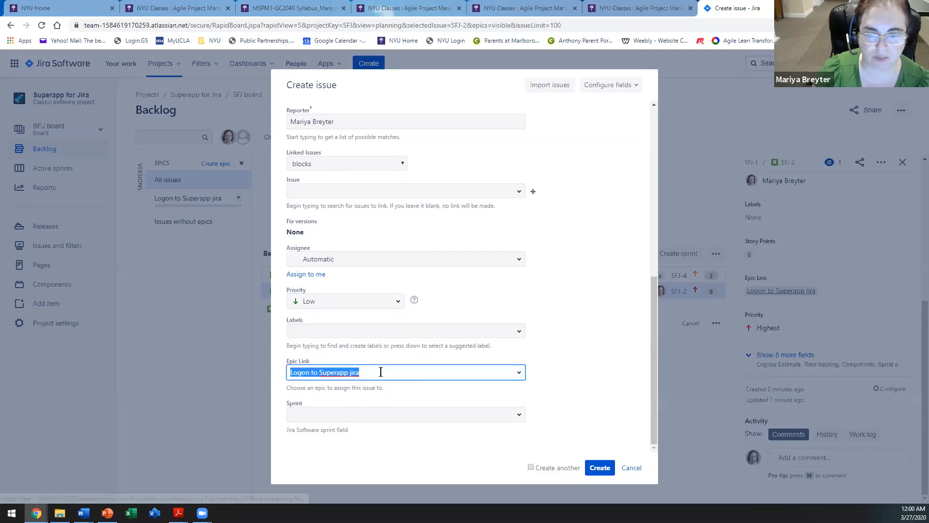
pyautogui.click(599, 468)
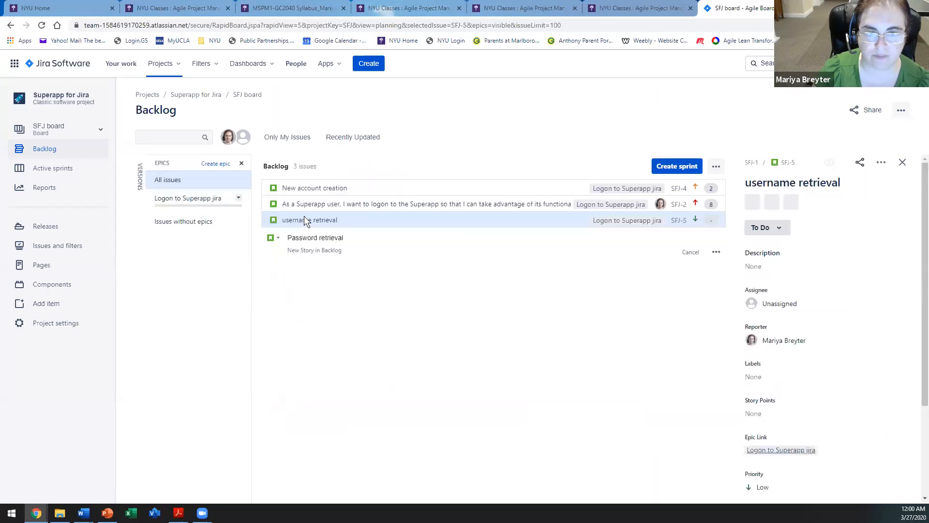
# Set the story points of the "username retrieval" story to 2.
pyautogui.click(712, 221)
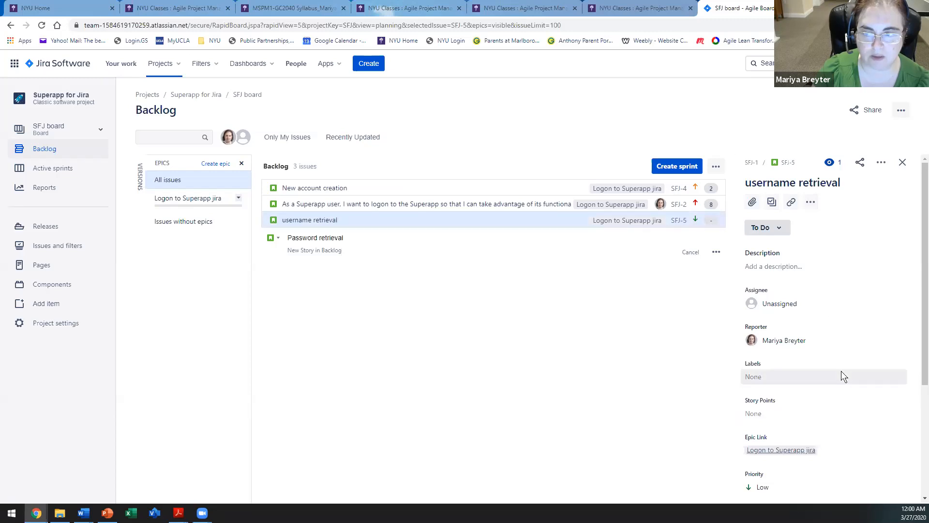
pyautogui.click(773, 412)
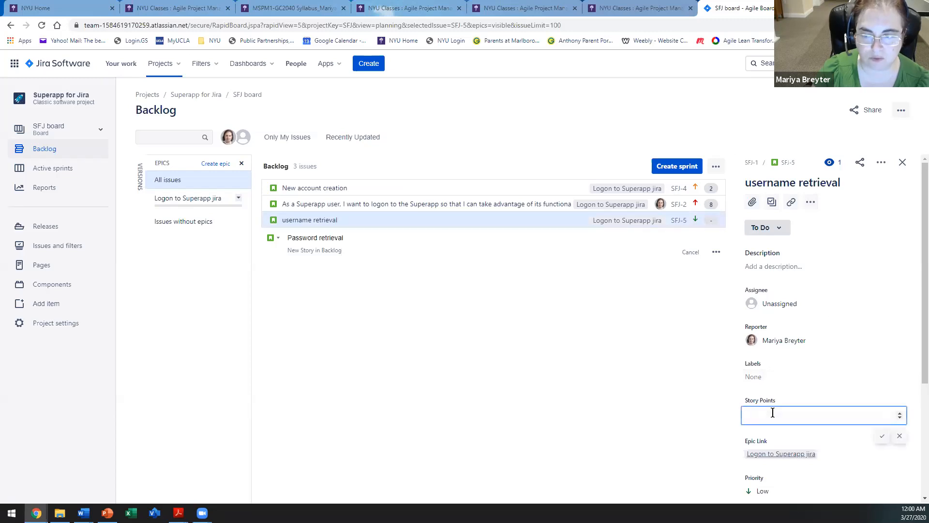
pyautogui.write('2')
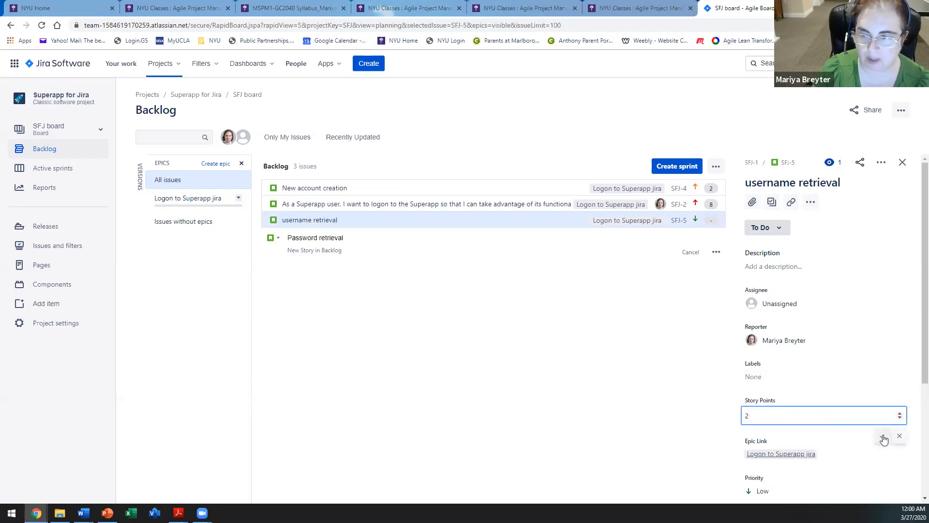
pyautogui.click(882, 436)
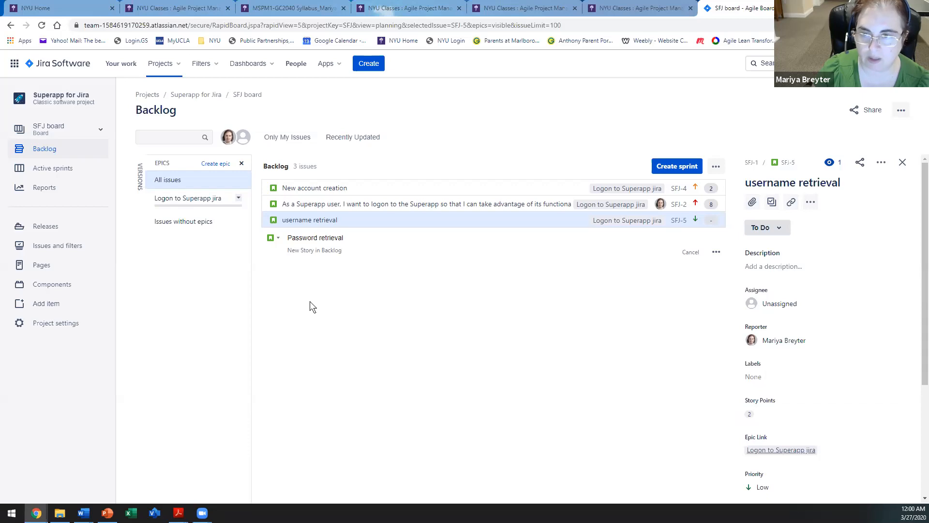
# Create a version named "Release 1" with the start date 27/Mar/20 and the release date 31/Mar/20.
pyautogui.click(140, 175)
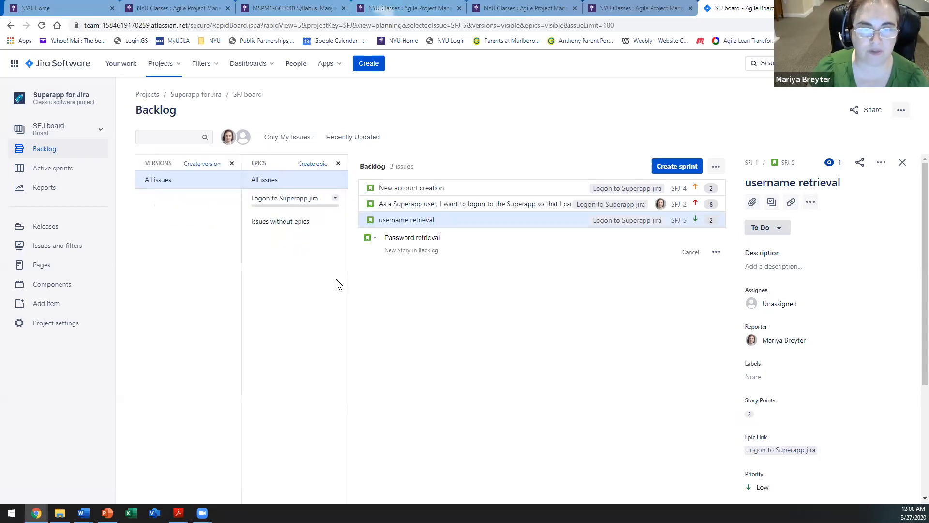
pyautogui.click(201, 164)
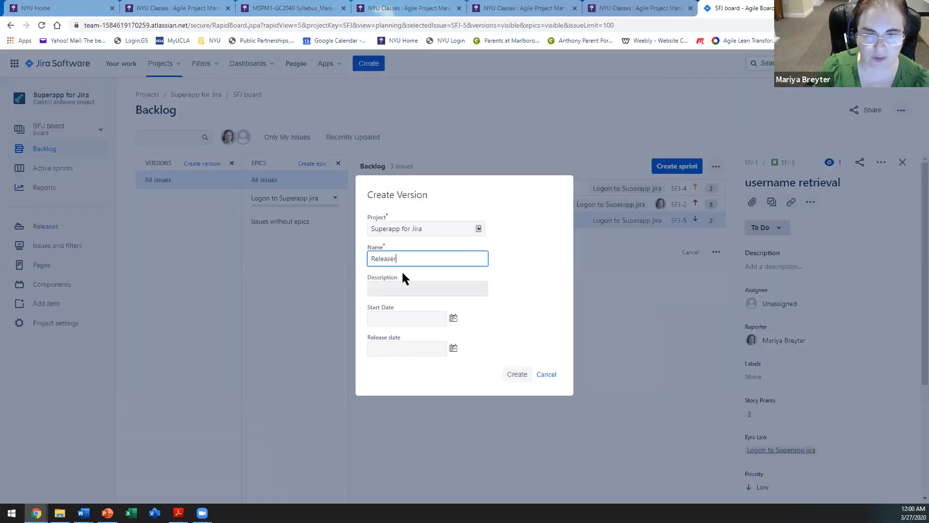
pyautogui.write('Release 1')
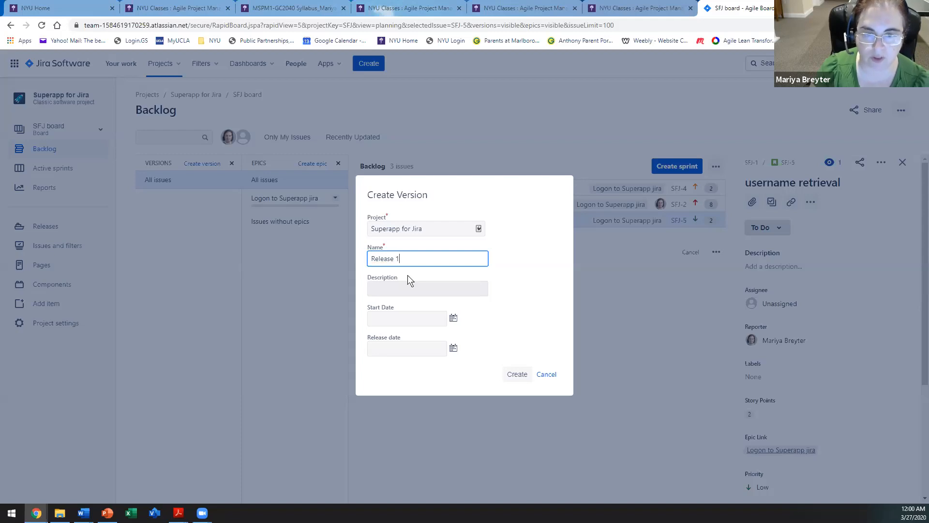
pyautogui.click(453, 318)
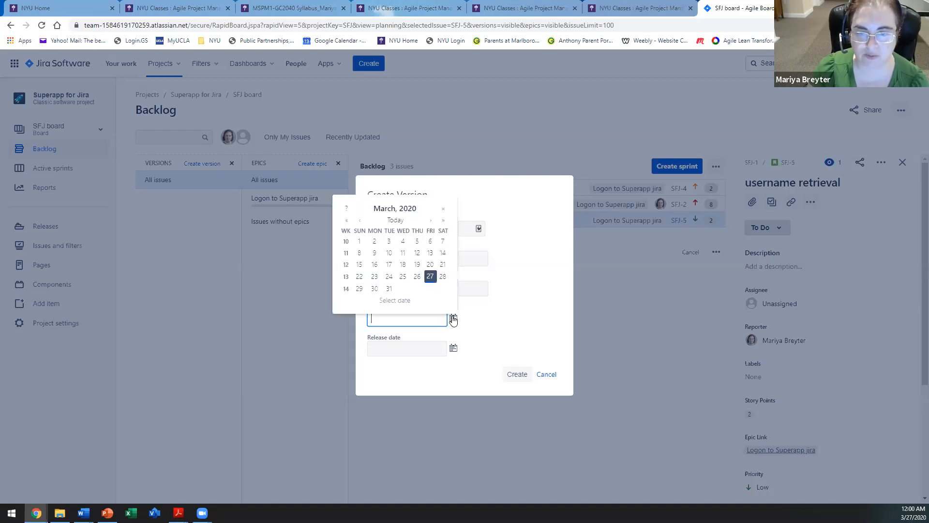
pyautogui.click(429, 276)
pyautogui.click(452, 350)
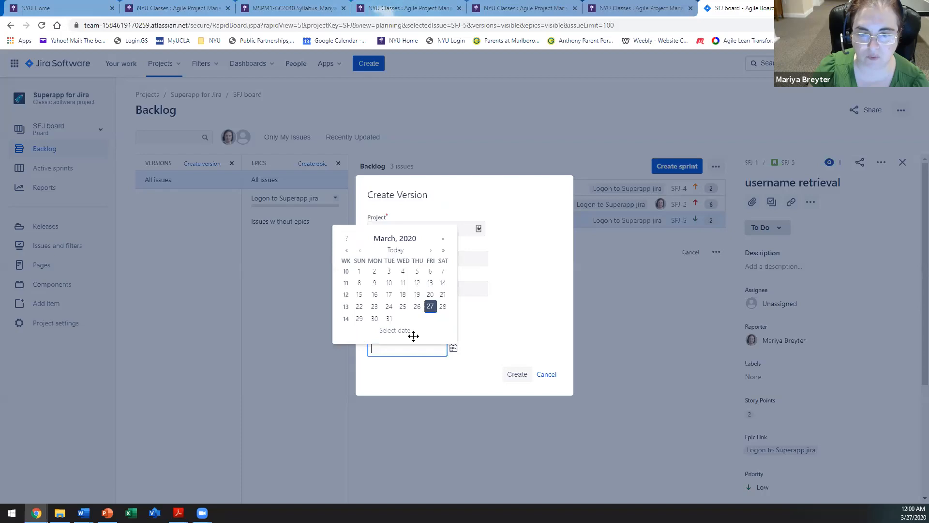
pyautogui.click(390, 319)
pyautogui.click(516, 375)
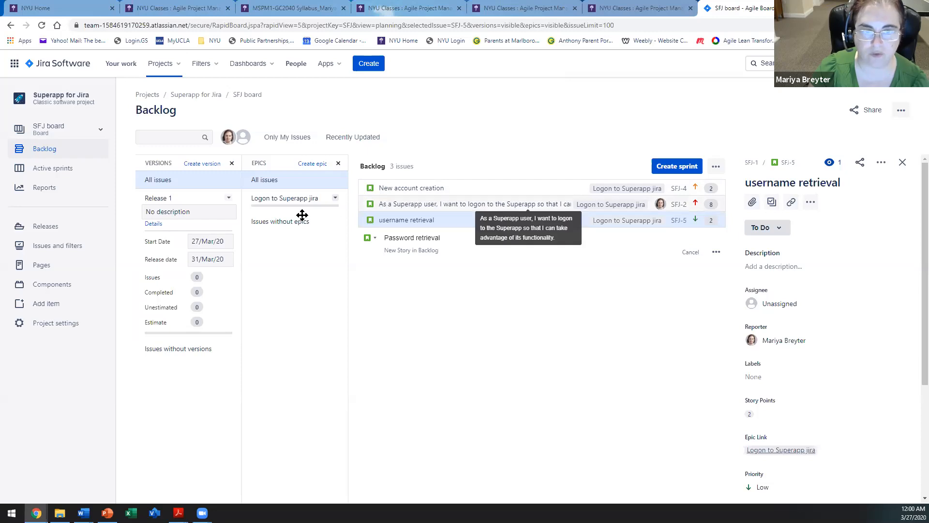
# Remove the "As a Superapp user, I want to logon" story from its epic.
pyautogui.click(394, 203)
pyautogui.moveTo(307, 240); pyautogui.dragTo(310, 217)
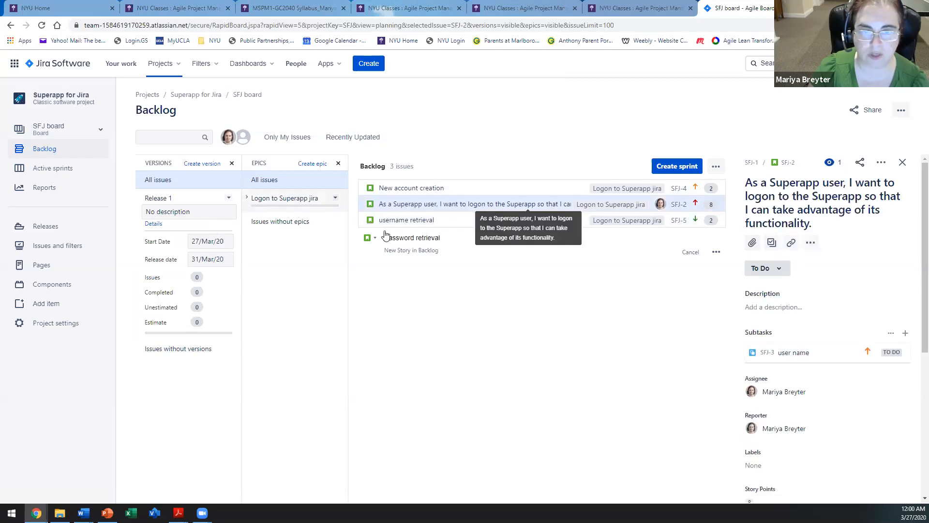
# Create the epic "Superuser" with the suggested "As a Superapp user, I want to logong" summary and assign the logon story to it.
pyautogui.click(317, 165)
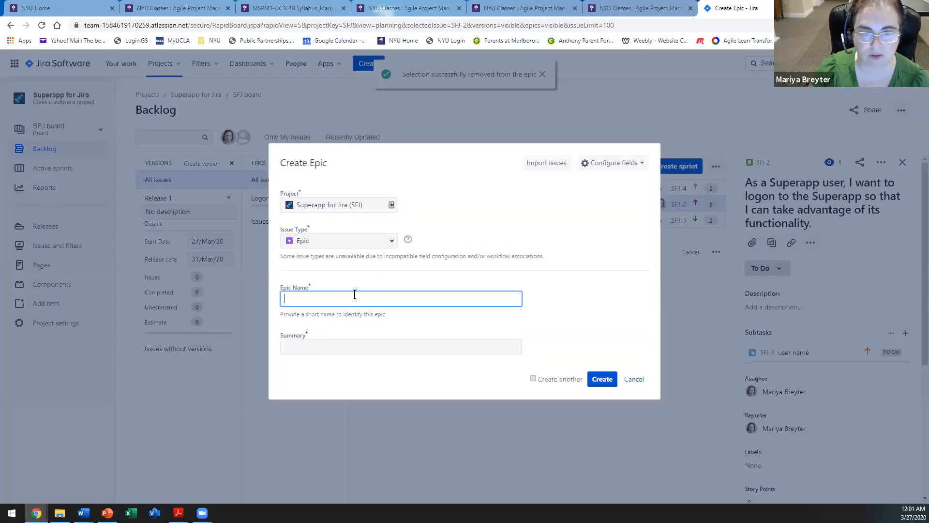
pyautogui.write('Superuser')
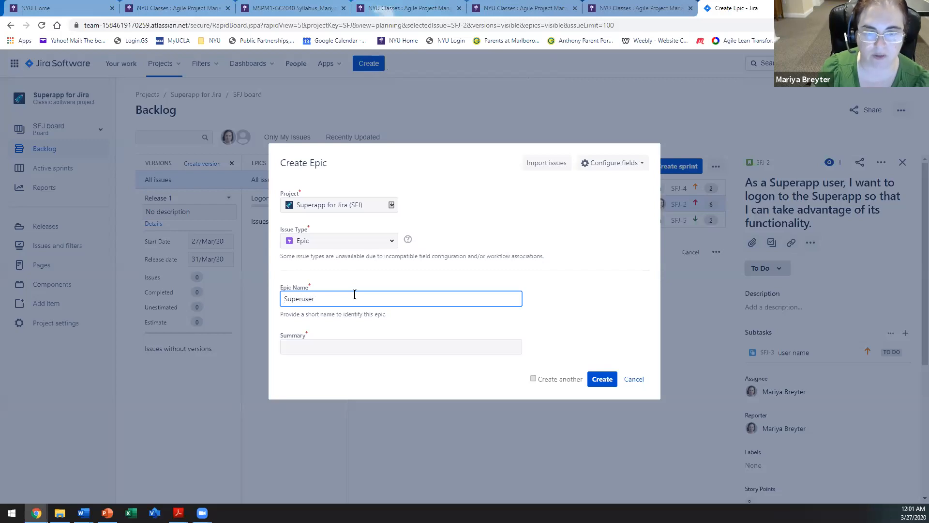
pyautogui.click(601, 380)
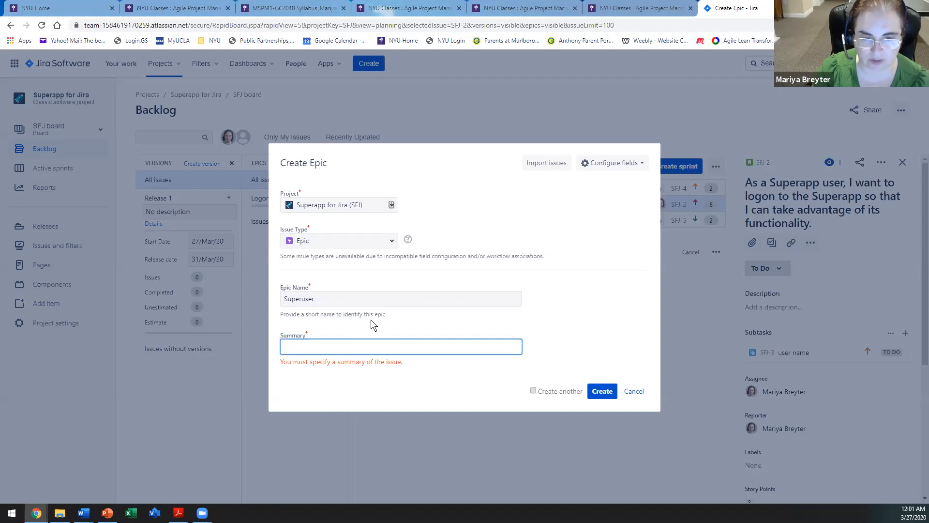
pyautogui.write('As')
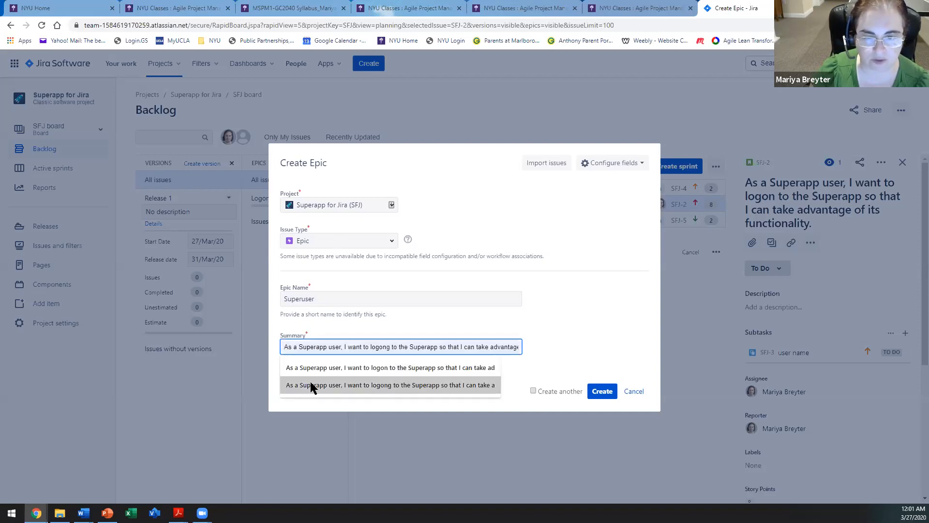
pyautogui.click(345, 378)
pyautogui.click(614, 391)
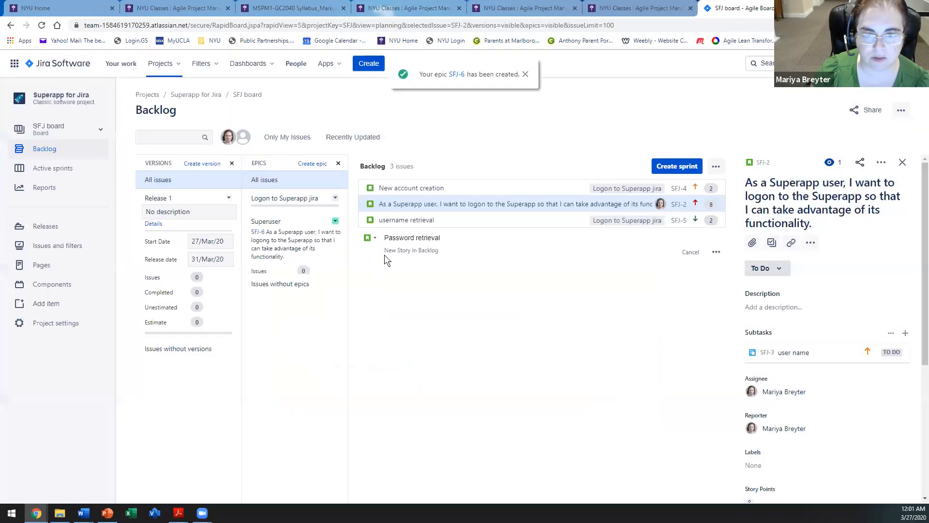
pyautogui.moveTo(426, 204); pyautogui.dragTo(279, 276)
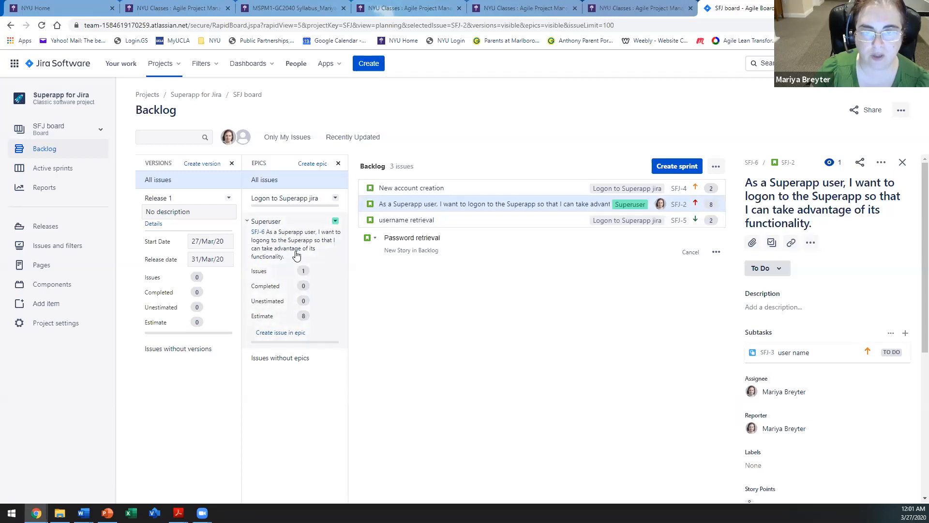
# Create two sprints and move the "New account creation" and "As a Superapp user, I want to logon" stories into SFJ Sprint 1.
pyautogui.click(670, 167)
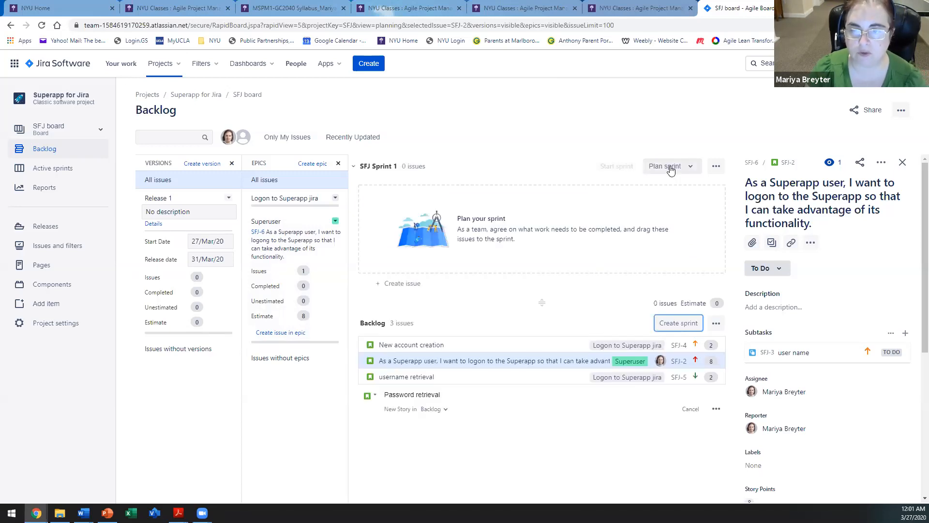
pyautogui.click(684, 324)
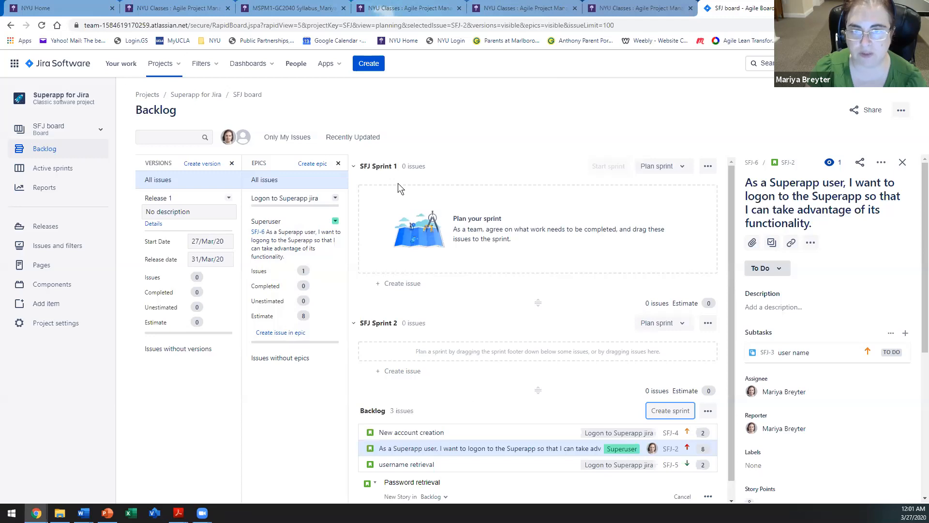
pyautogui.click(459, 434)
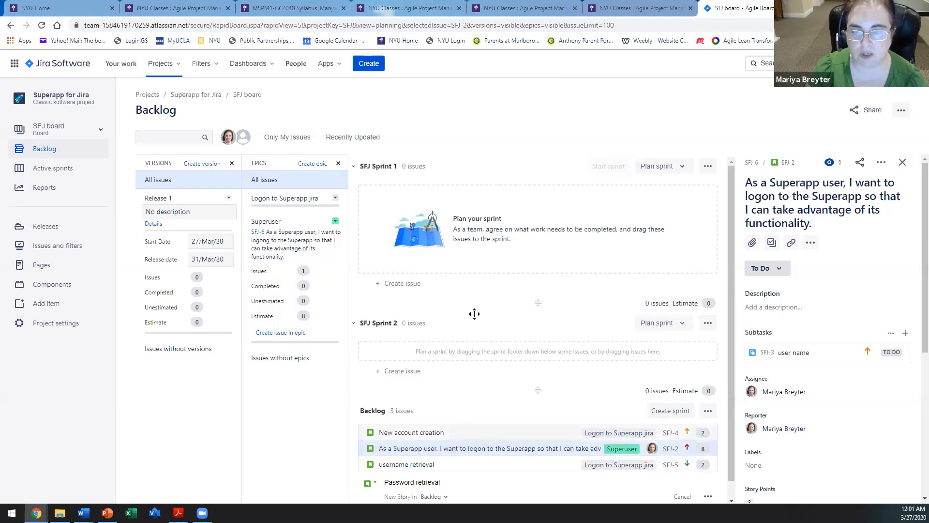
pyautogui.moveTo(449, 250); pyautogui.dragTo(456, 222)
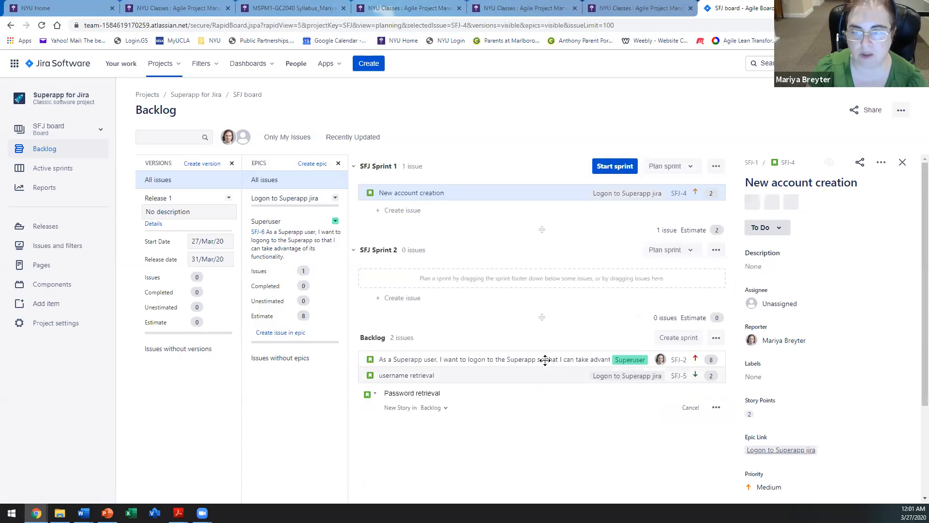
pyautogui.moveTo(552, 359); pyautogui.dragTo(545, 218)
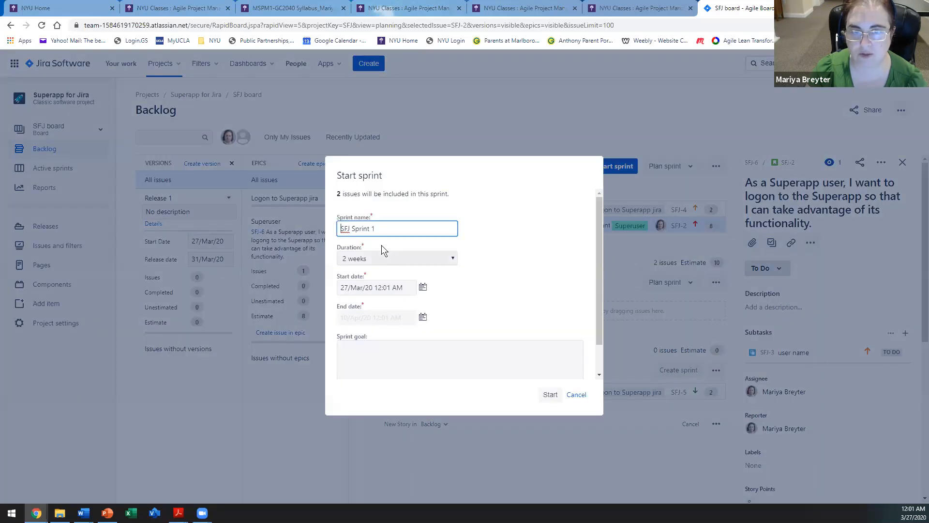
# Start SFJ Sprint 1 for 2 weeks with the sprint goal "Logon functionality".
pyautogui.click(467, 362)
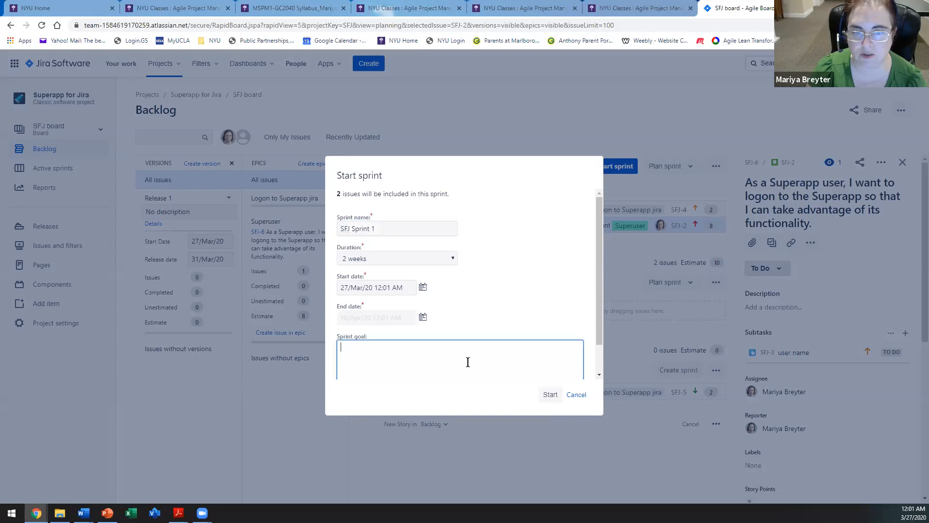
pyautogui.click(549, 394)
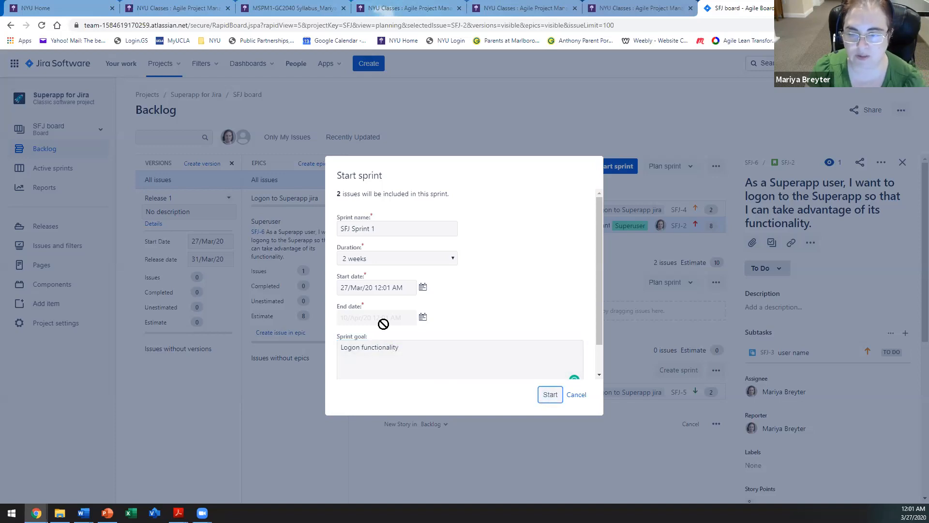
pyautogui.click(545, 395)
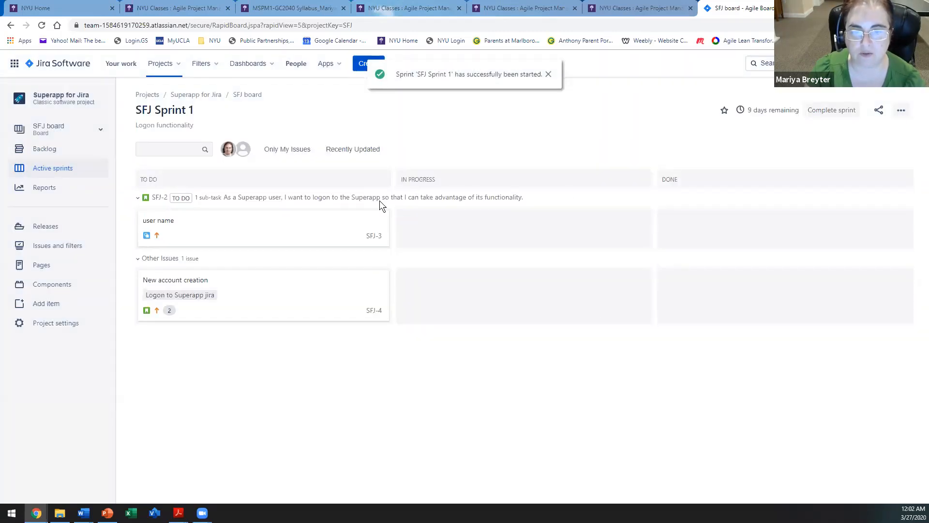
# Move the "username retrieval" story from the backlog into SFJ Sprint 2 and on into the active SFJ Sprint 1, accepting the scope change.
pyautogui.click(51, 149)
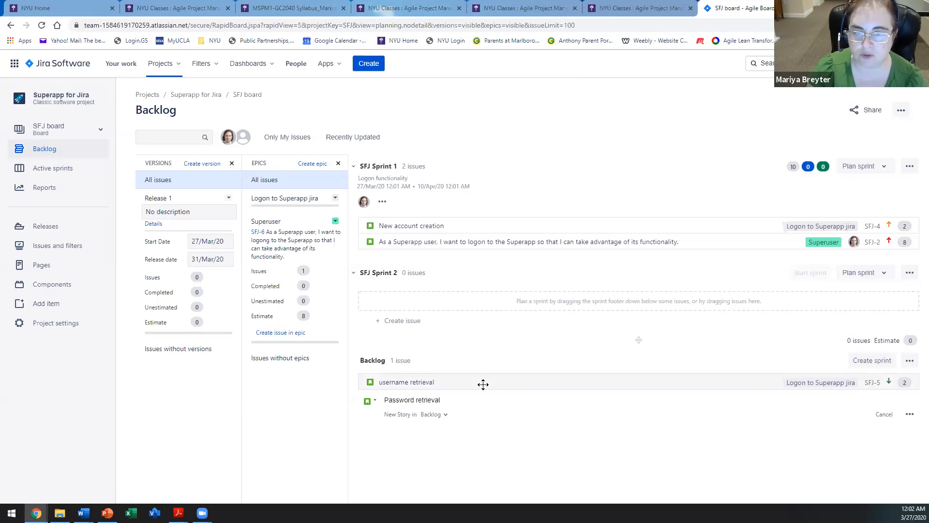
pyautogui.moveTo(482, 383); pyautogui.dragTo(482, 262)
pyautogui.moveTo(430, 296); pyautogui.dragTo(437, 259)
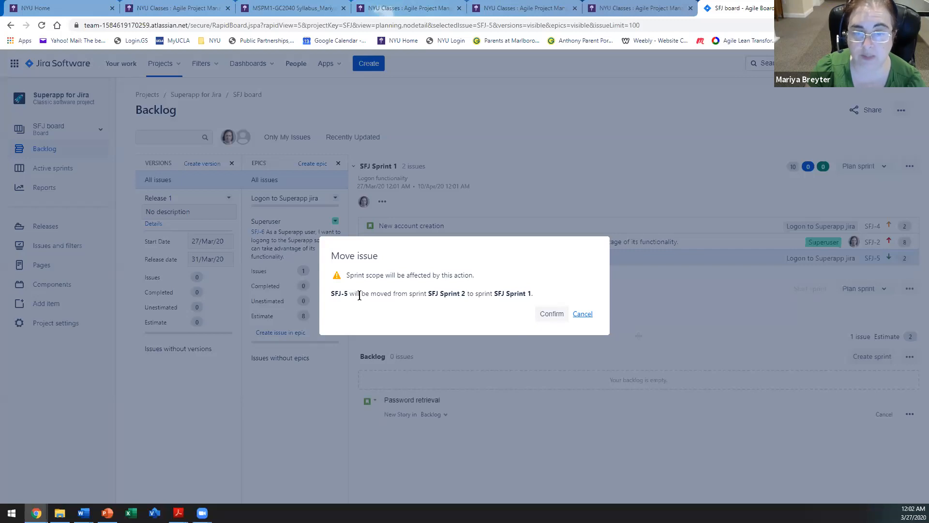
pyautogui.moveTo(355, 294); pyautogui.dragTo(535, 289)
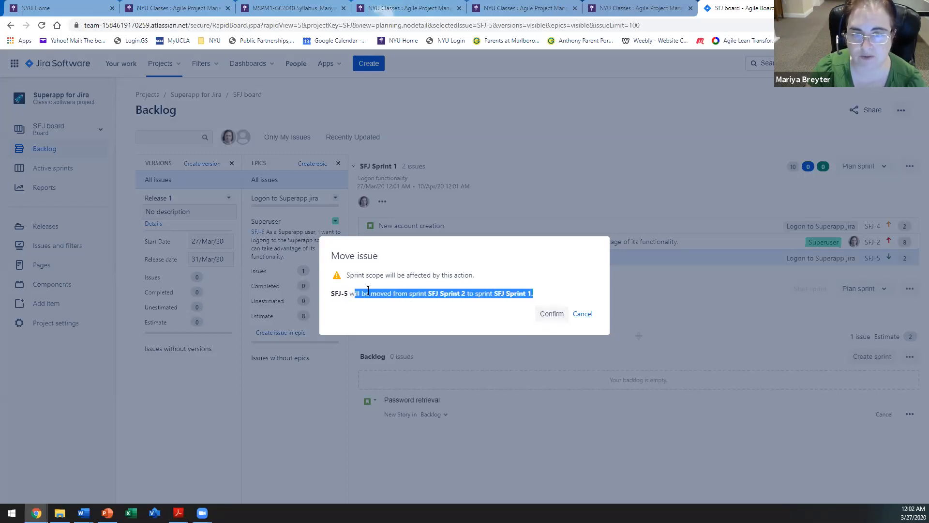
pyautogui.click(543, 316)
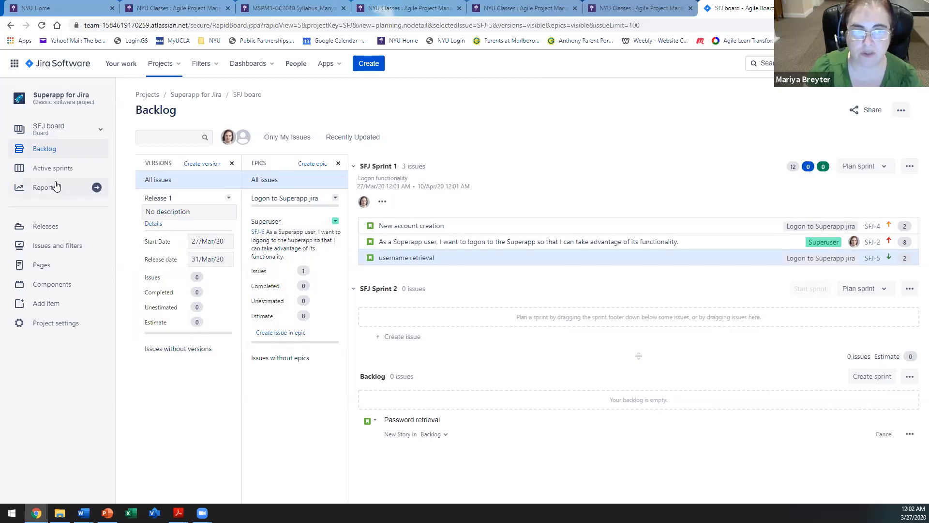
# Switch to the Superapp board and view the issues in its active sprint.
pyautogui.click(38, 127)
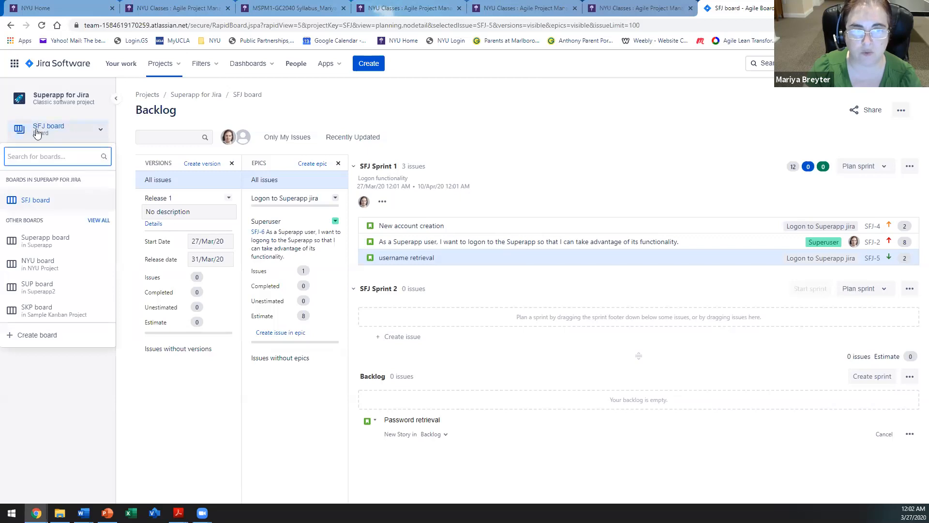
pyautogui.click(45, 208)
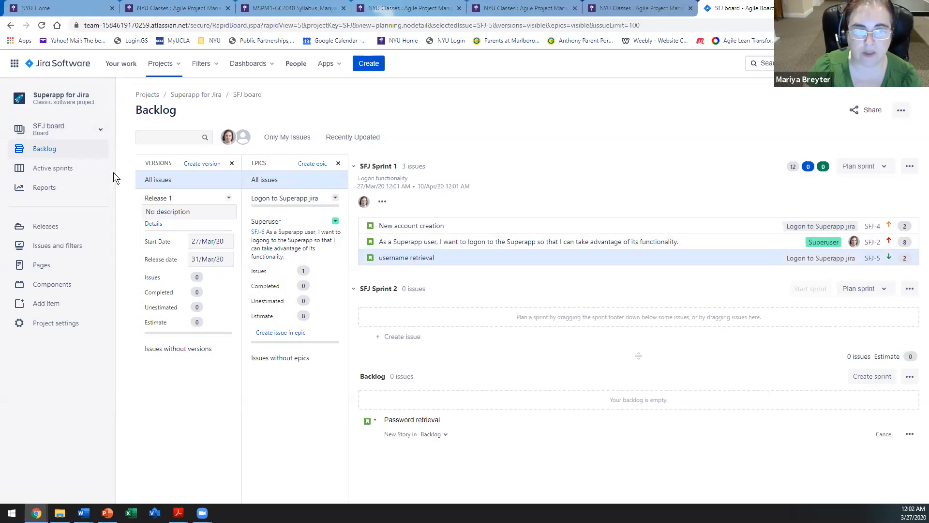
pyautogui.click(50, 176)
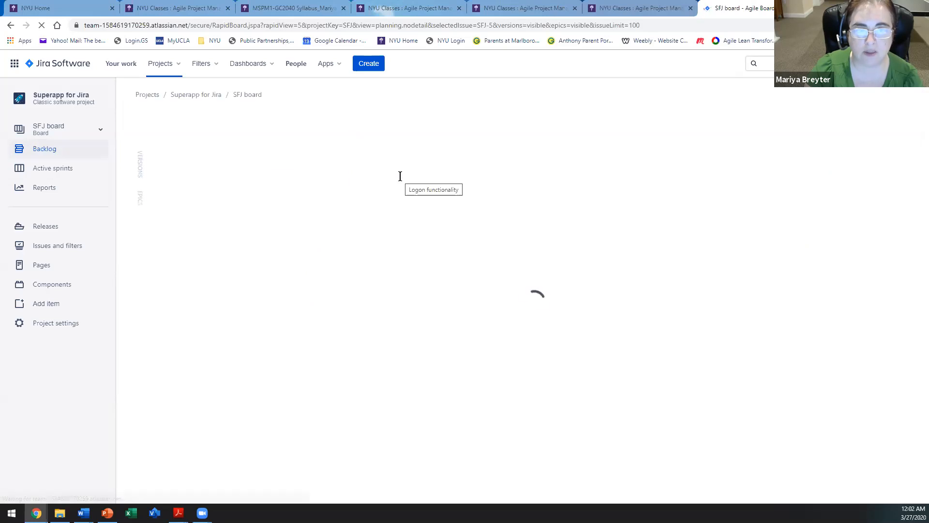
pyautogui.click(37, 129)
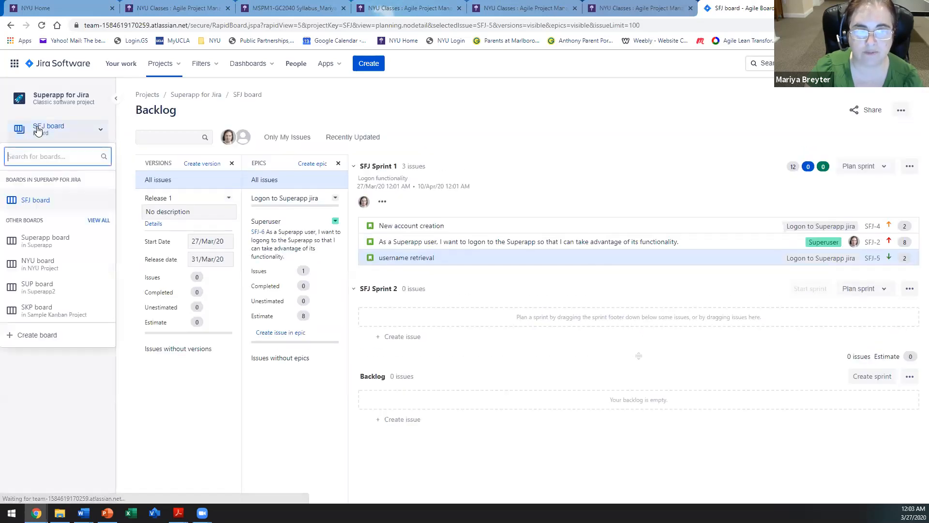
pyautogui.click(39, 240)
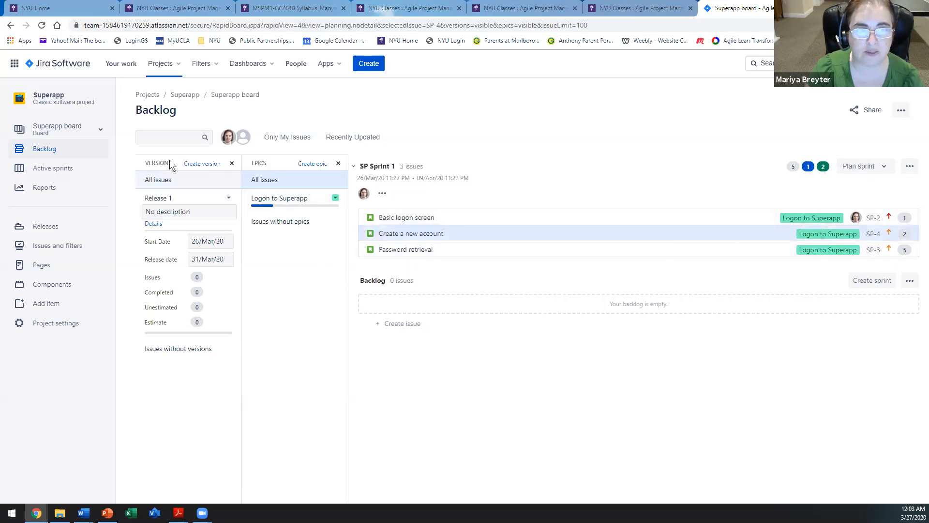
pyautogui.click(60, 168)
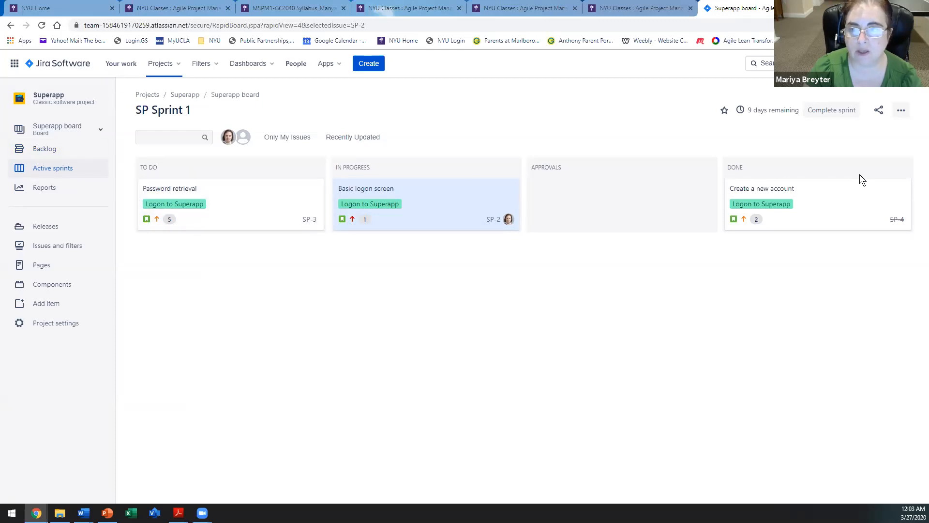
# In the Superapp board's column settings, delete the Approvals column and add a "Board review" column in the In Progress category.
pyautogui.click(899, 111)
pyautogui.click(844, 133)
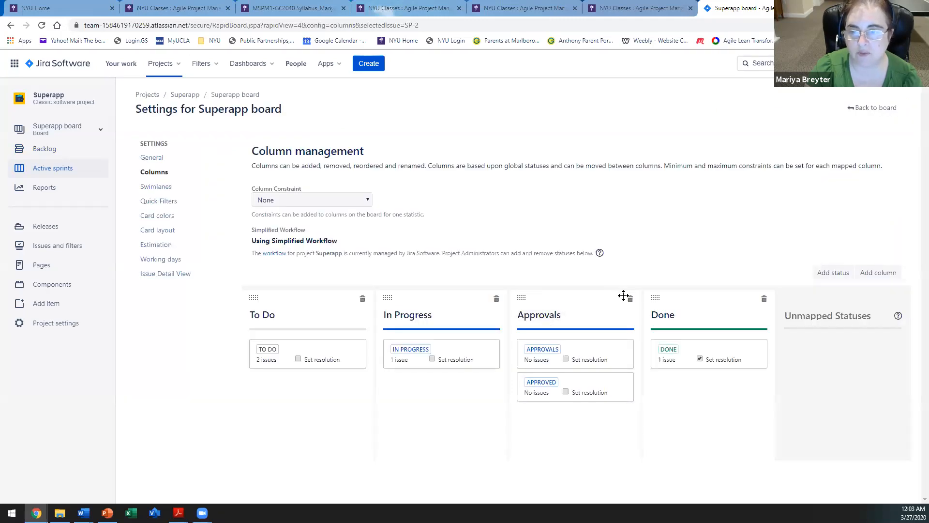
pyautogui.click(630, 299)
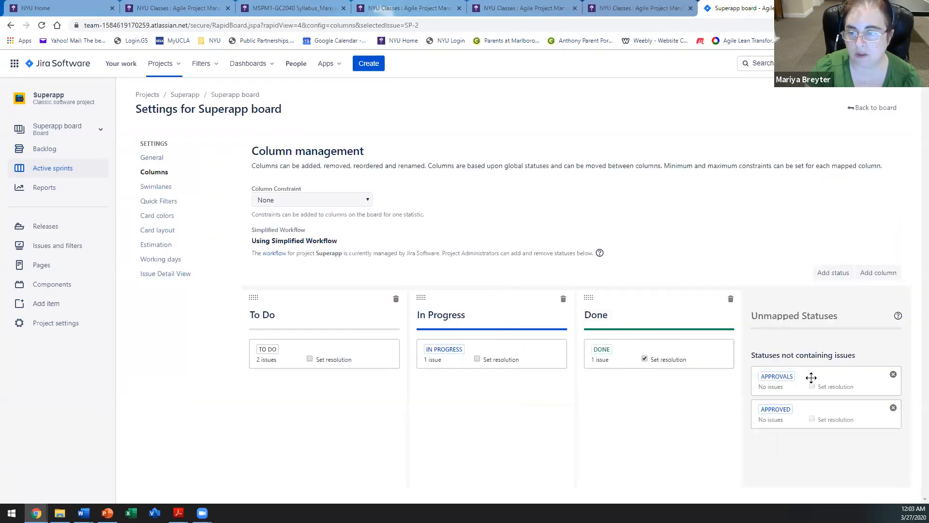
pyautogui.click(878, 272)
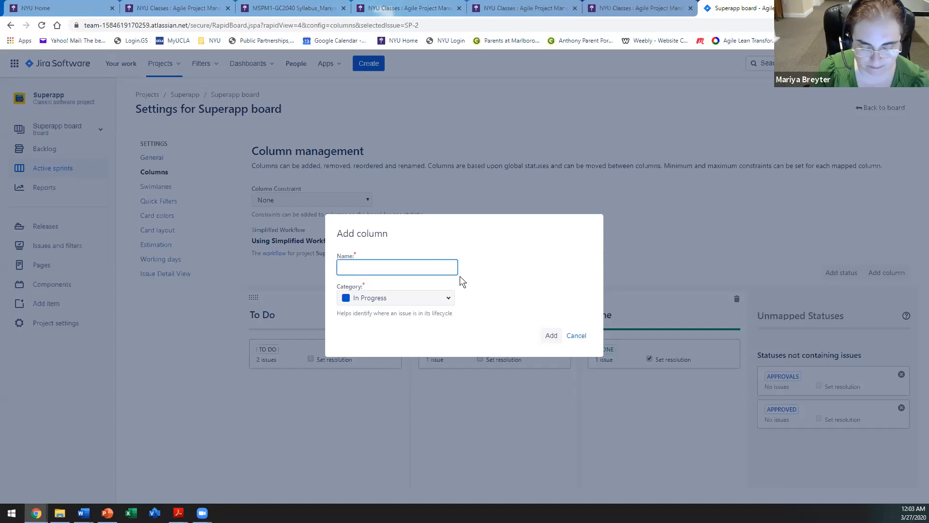
pyautogui.write('Boa')
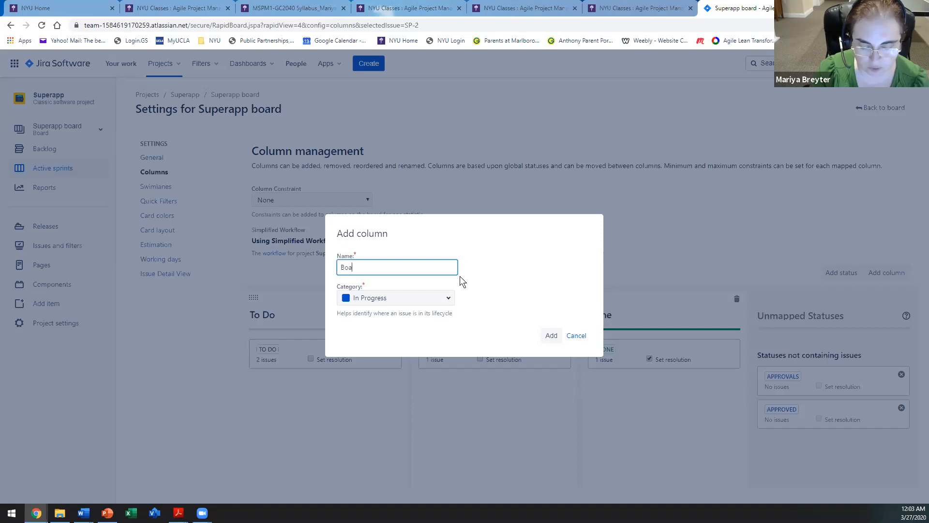
pyautogui.write('rd review')
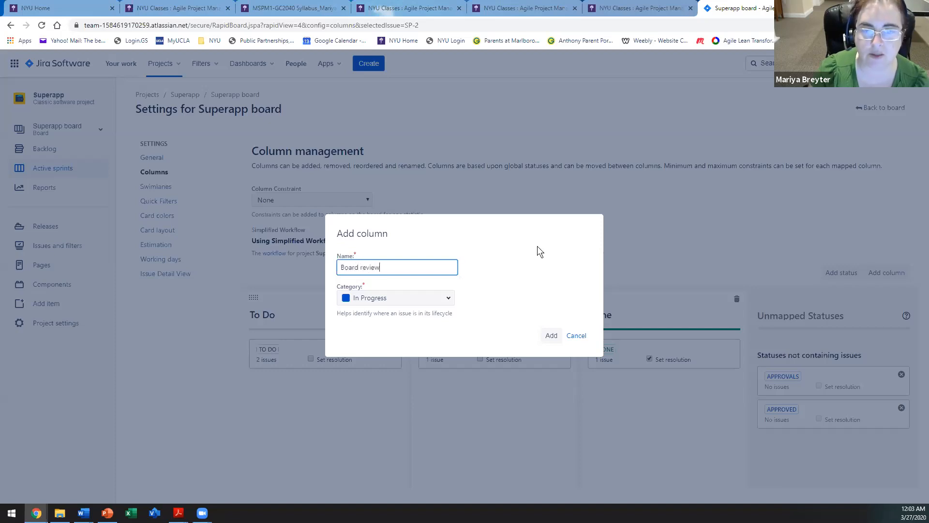
pyautogui.click(552, 337)
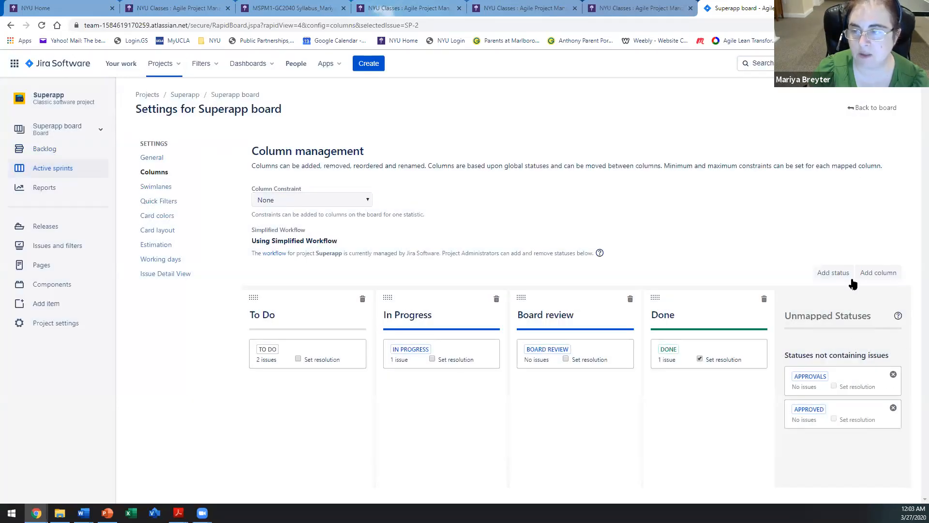
# Add the existing "Board review" status in the column settings and return to the Superapp board.
pyautogui.click(832, 273)
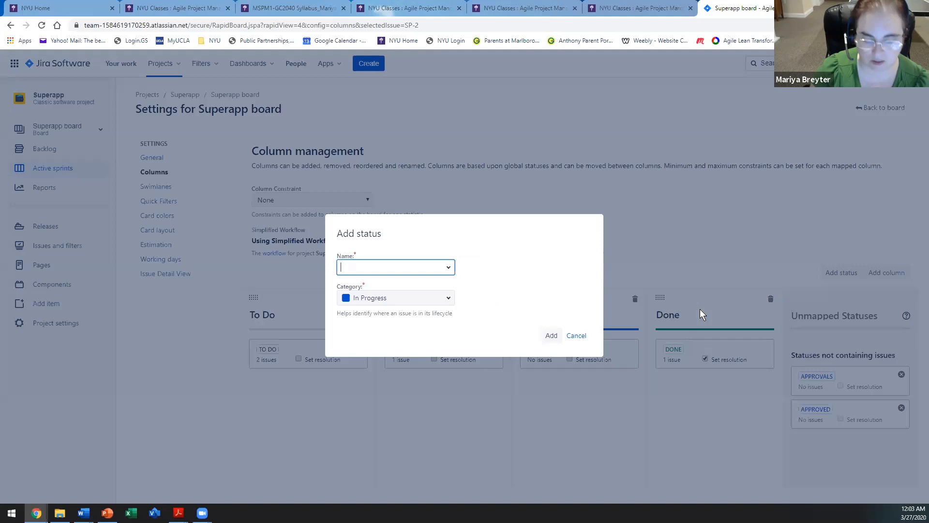
pyautogui.write('Board review')
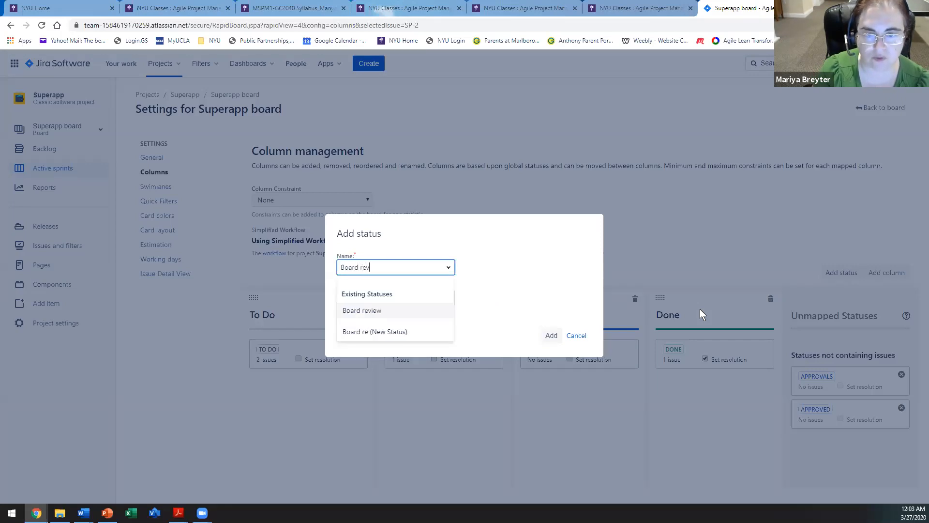
pyautogui.click(372, 312)
pyautogui.click(549, 336)
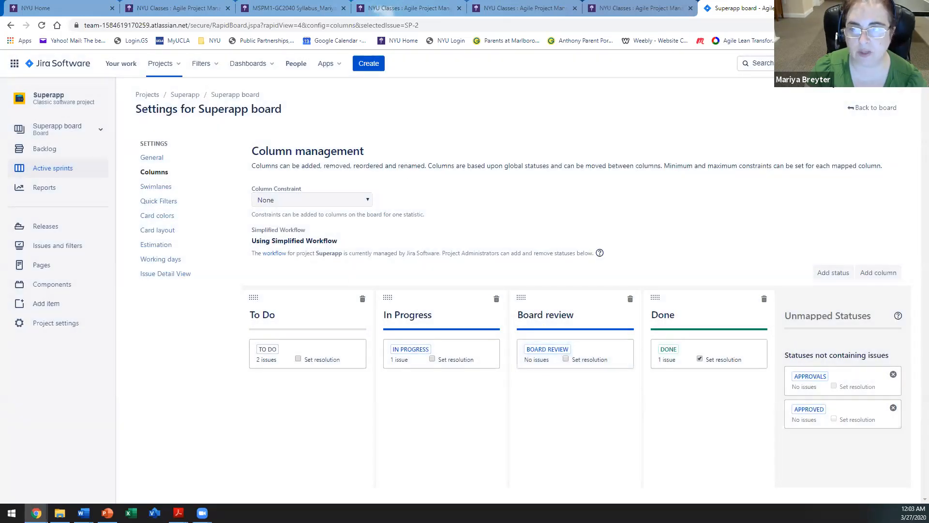
pyautogui.click(872, 107)
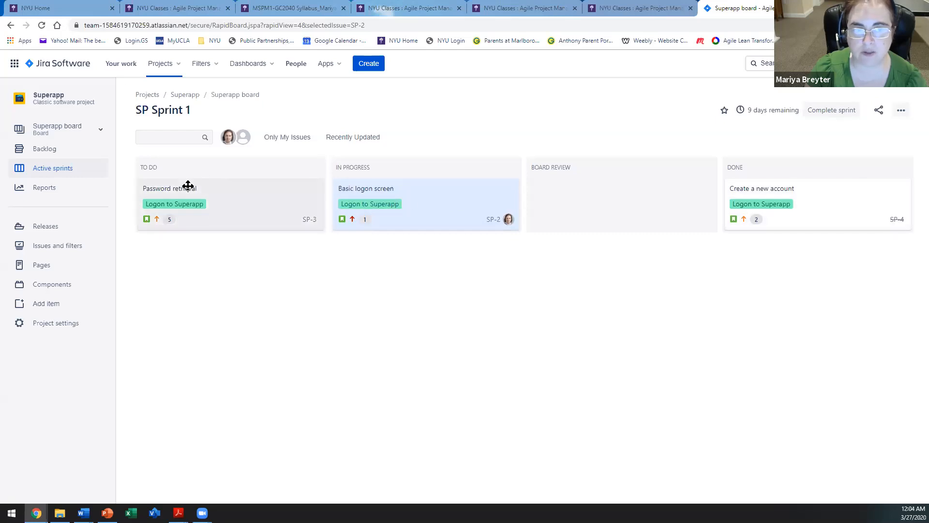
# Move the "Basic logon screen" story back to To Do and on to Done, and move "Password retrieval" to In Progress.
pyautogui.moveTo(467, 193); pyautogui.dragTo(266, 210)
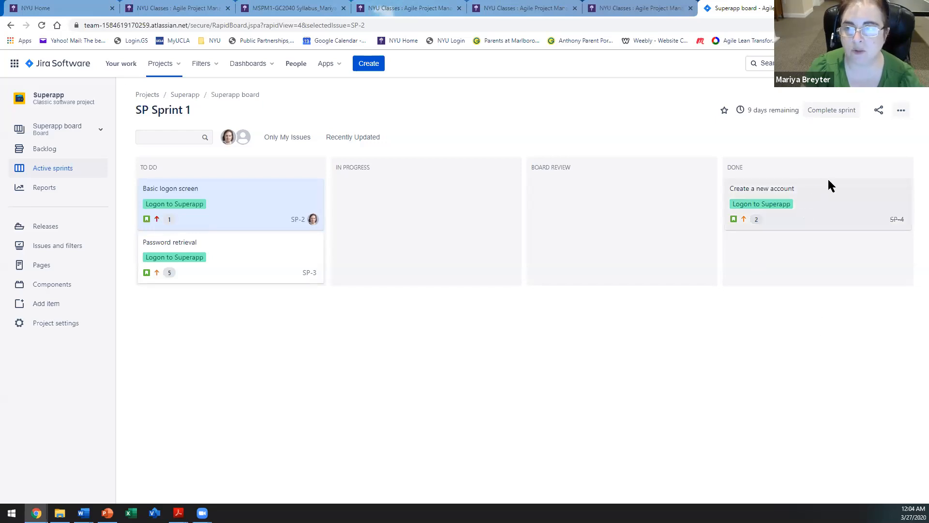
pyautogui.moveTo(210, 207); pyautogui.dragTo(793, 230)
pyautogui.moveTo(170, 222); pyautogui.dragTo(377, 211)
# Check where incomplete issues can be moved when completing SP Sprint 1, without completing the sprint.
pyautogui.click(831, 111)
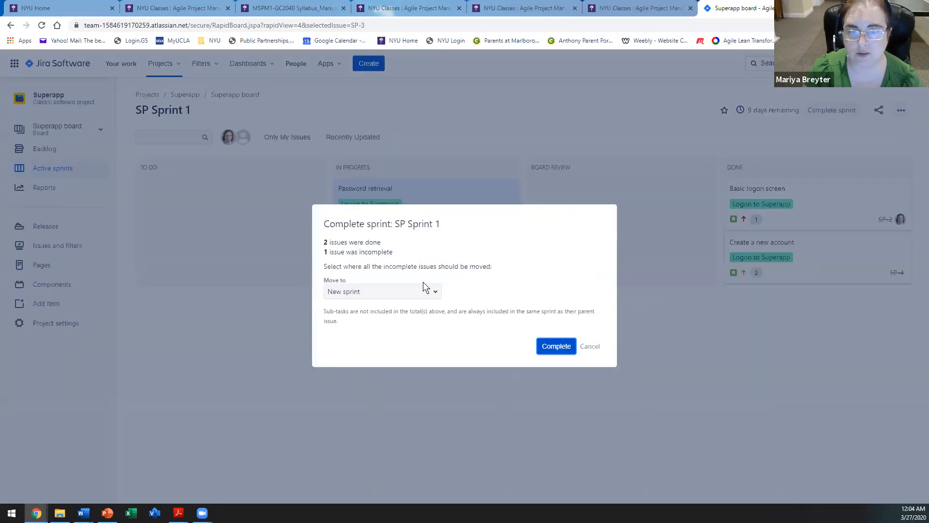
pyautogui.click(591, 347)
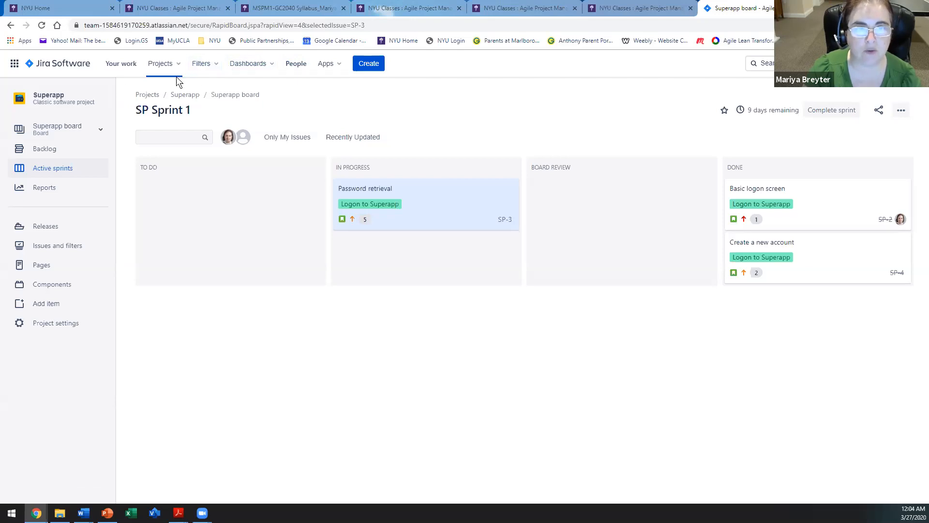
# Examine the SP Sprint 1 Burndown Chart and its event table, inspect issue SP-4, and return to the reports overview.
pyautogui.click(35, 189)
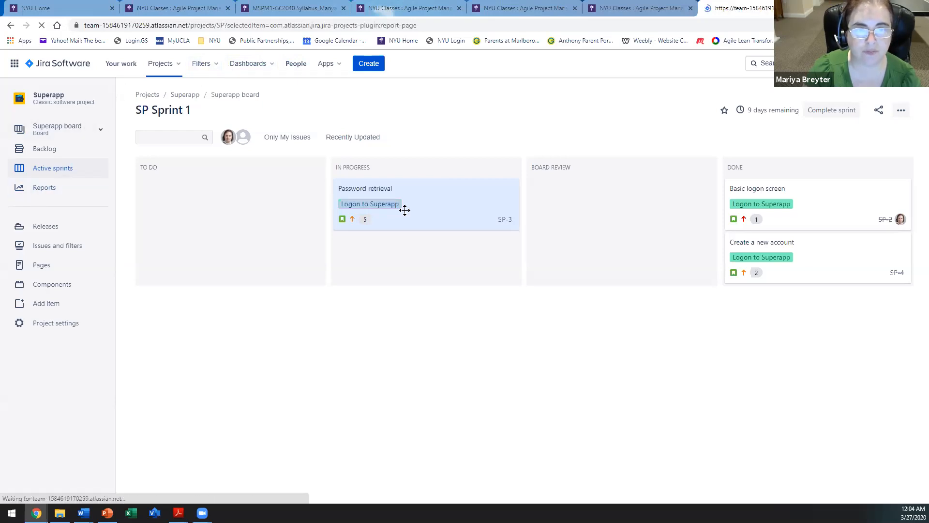
pyautogui.click(258, 207)
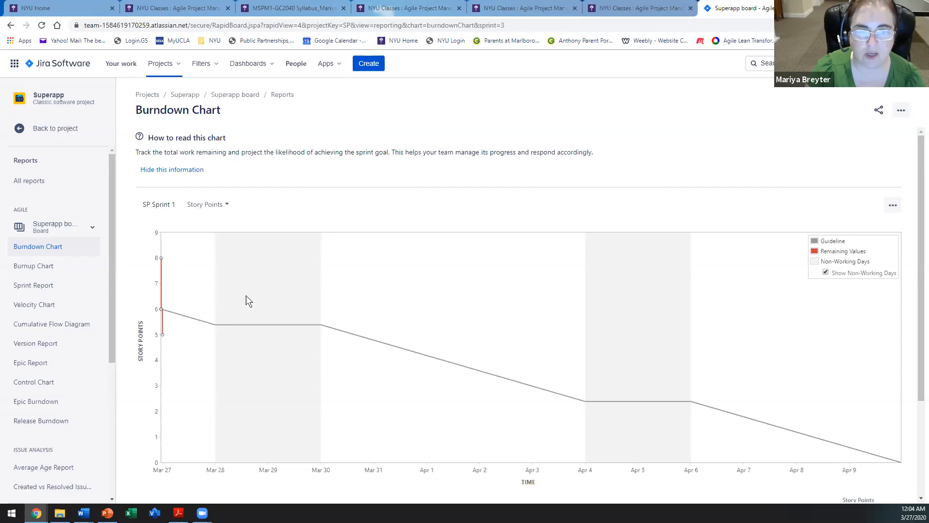
pyautogui.scroll(-3, 220, 302)
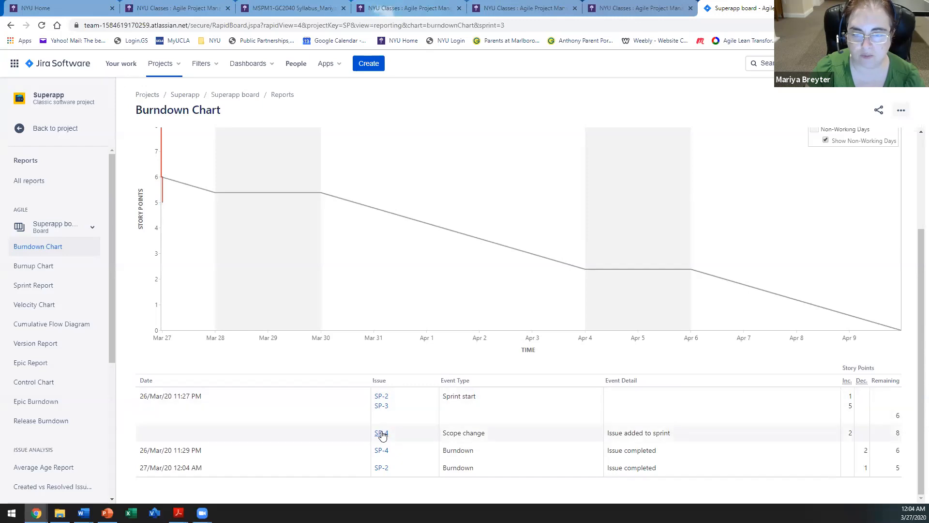
pyautogui.click(380, 451)
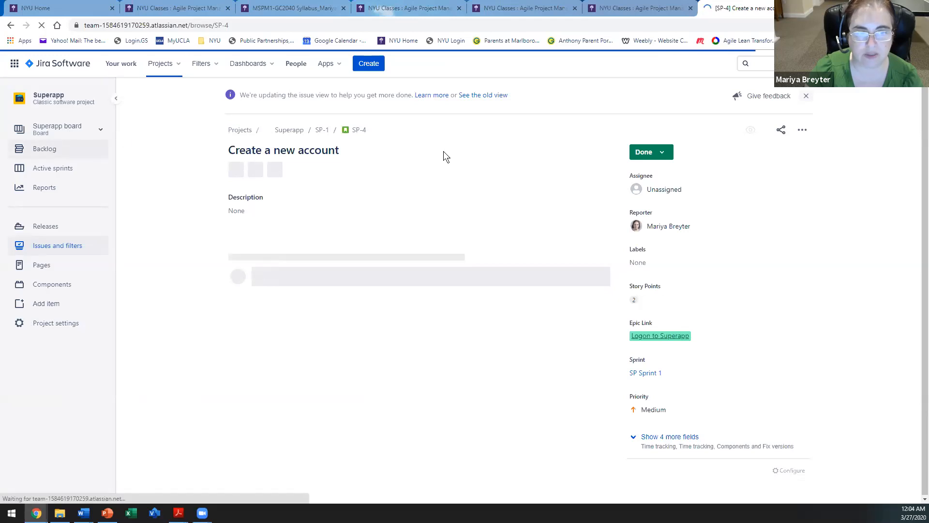
pyautogui.click(45, 192)
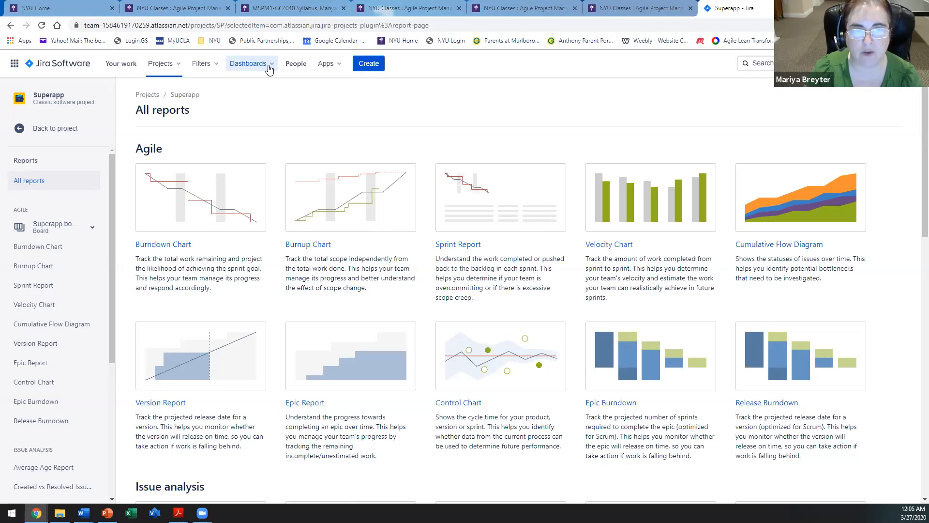
# Add the "Superapp for Jira" project to the Superapp filter's project query, run the search and save the filter.
pyautogui.click(211, 65)
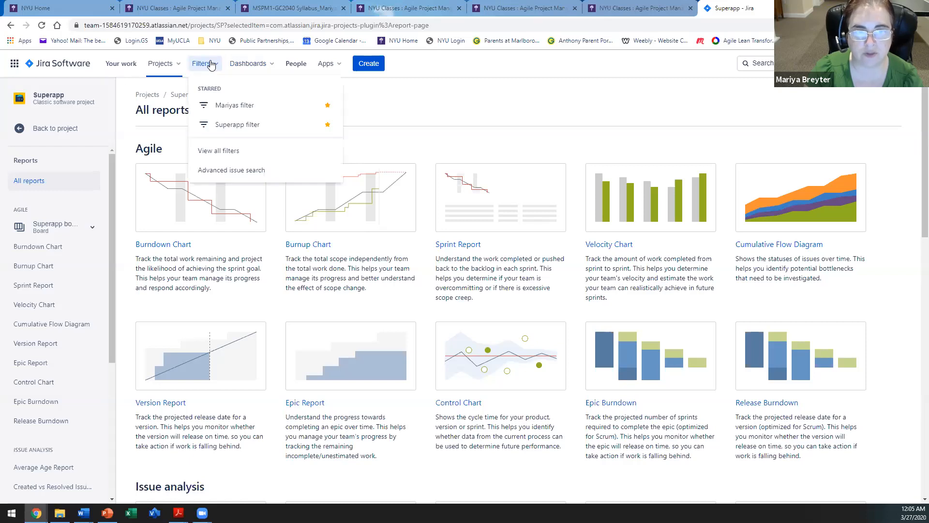
pyautogui.click(230, 125)
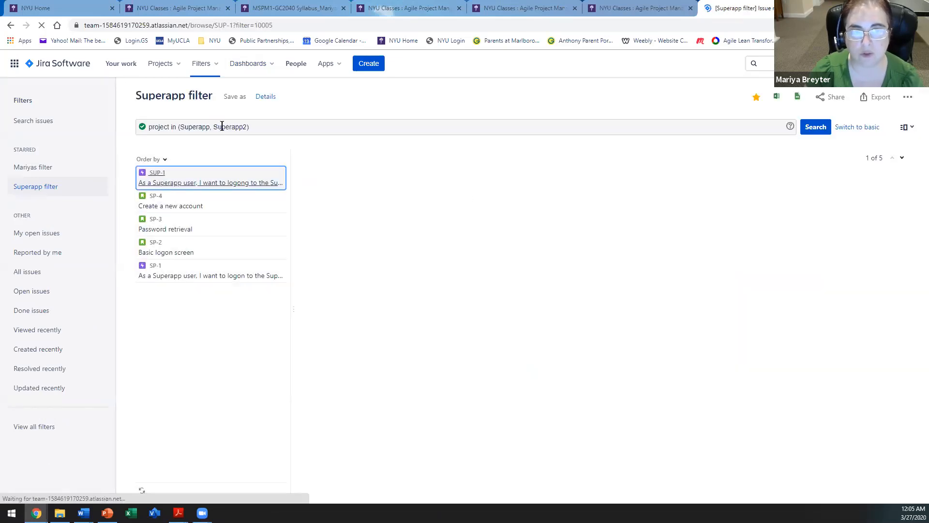
pyautogui.click(245, 126)
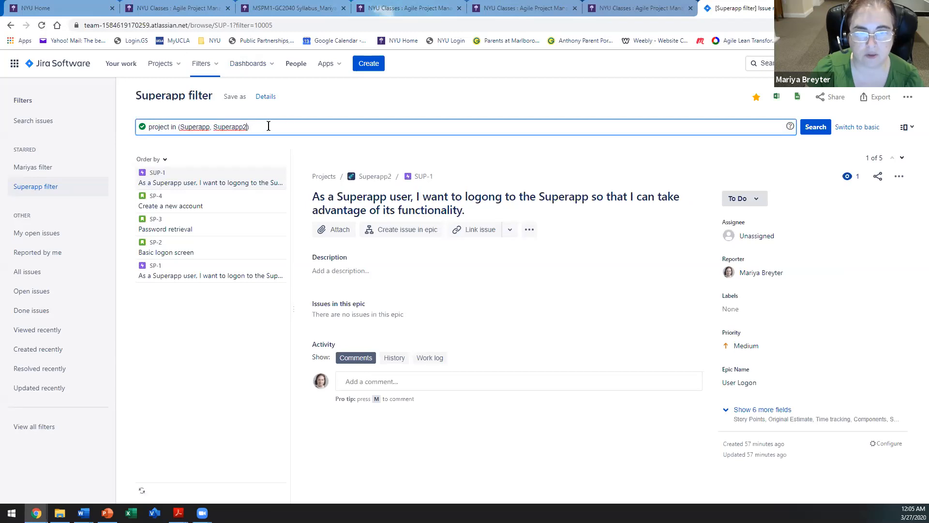
pyautogui.write(', Su')
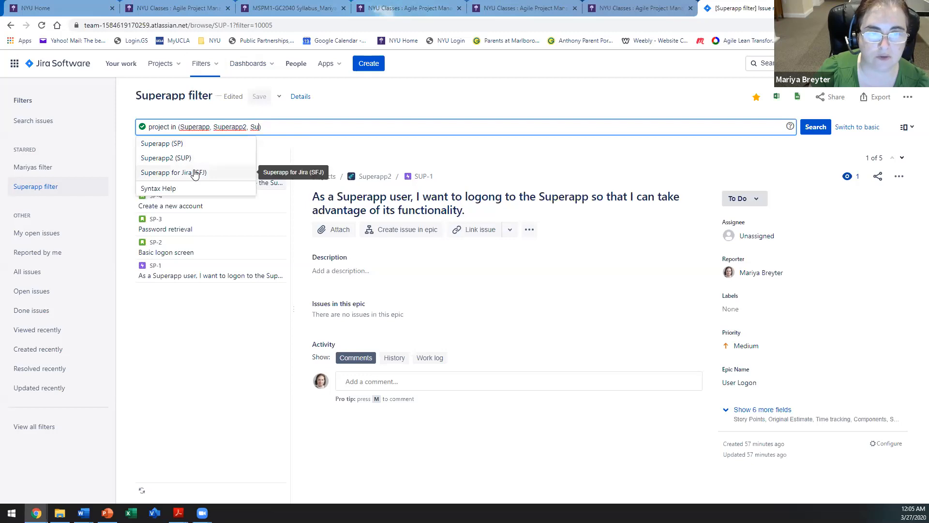
pyautogui.click(194, 173)
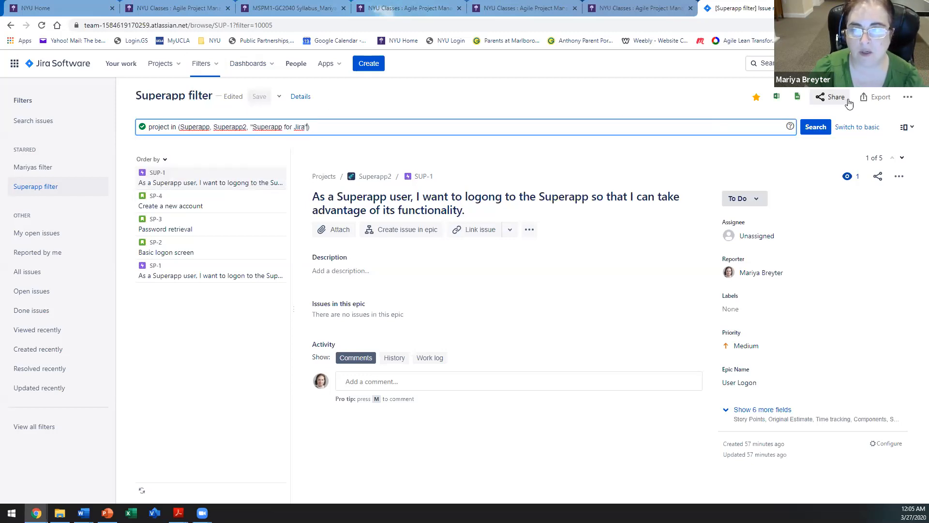
pyautogui.click(823, 126)
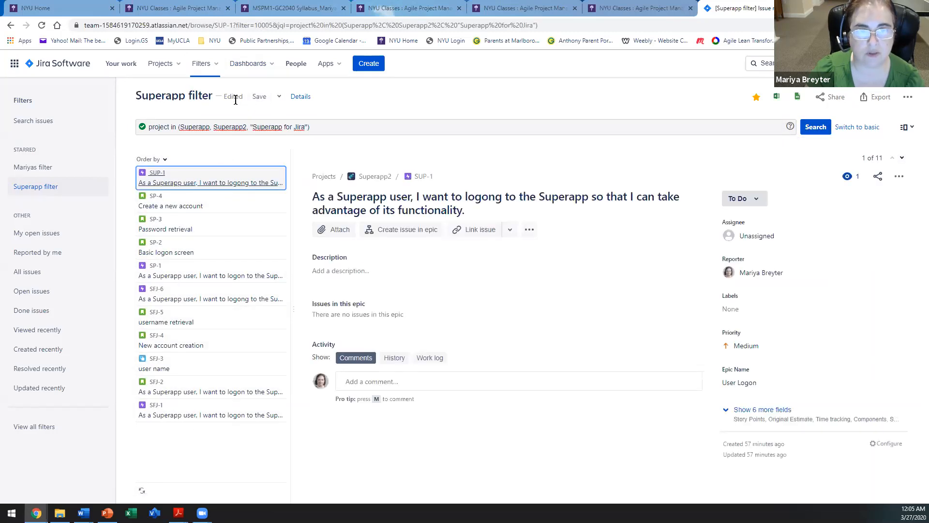
pyautogui.click(258, 97)
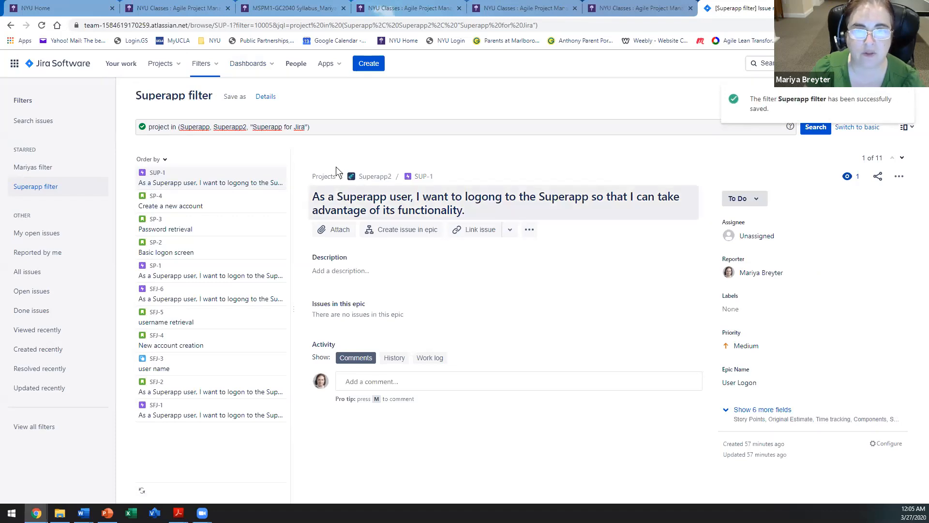
# Create a dashboard named "Superapp Dashboard2" with Project chosen as the access type.
pyautogui.click(272, 67)
pyautogui.click(252, 170)
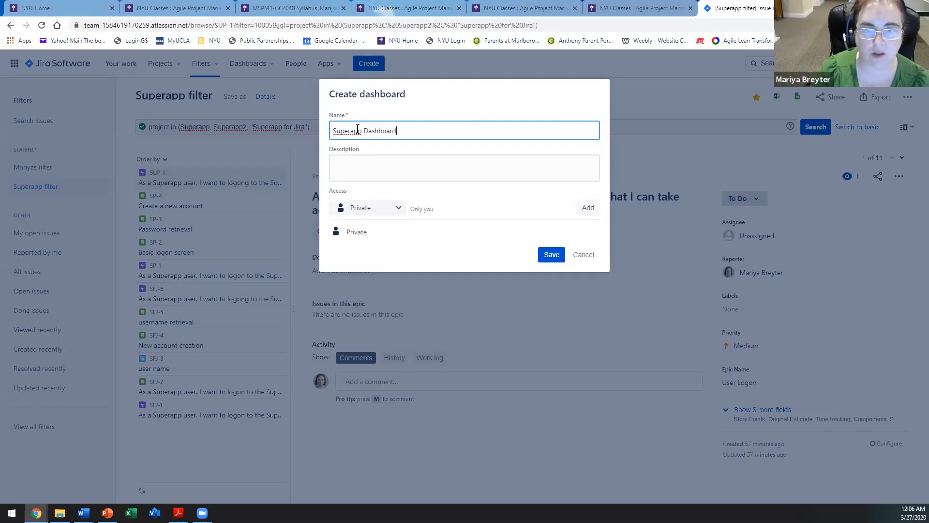
pyautogui.click(399, 213)
pyautogui.click(379, 232)
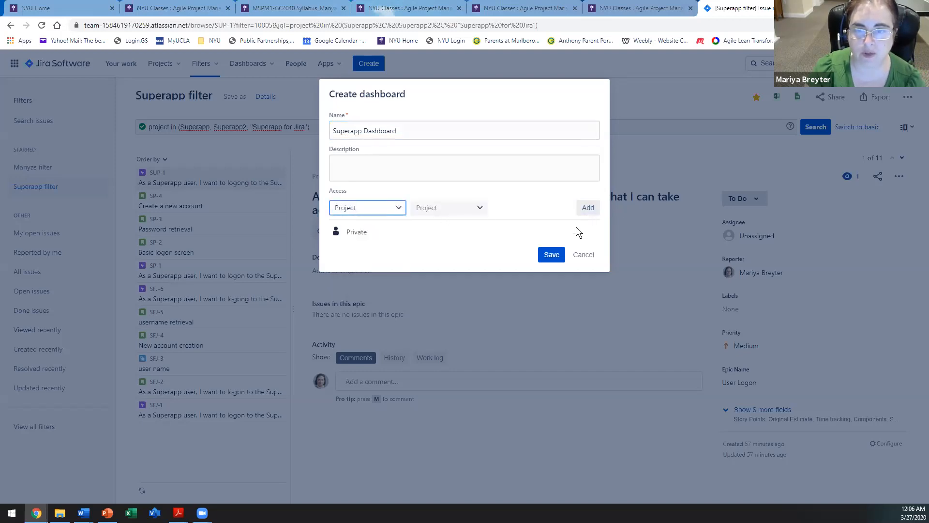
pyautogui.click(551, 254)
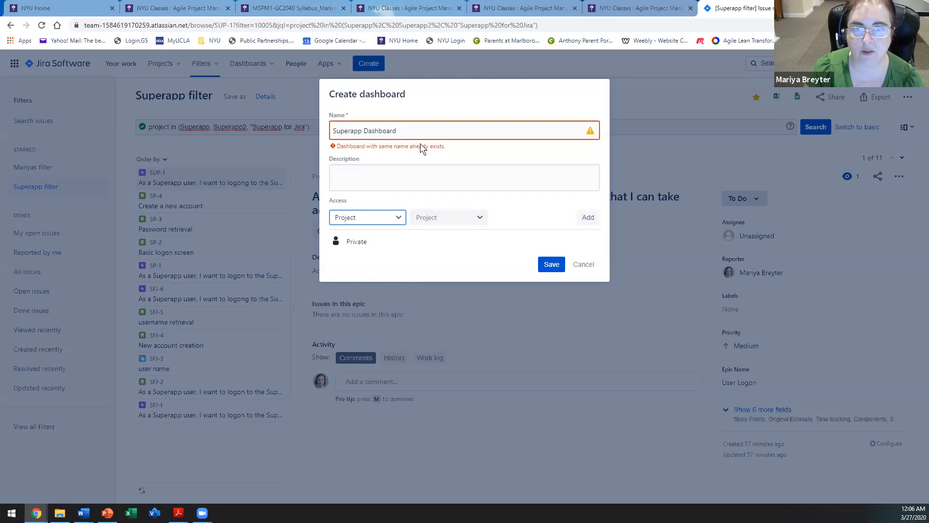
pyautogui.click(452, 127)
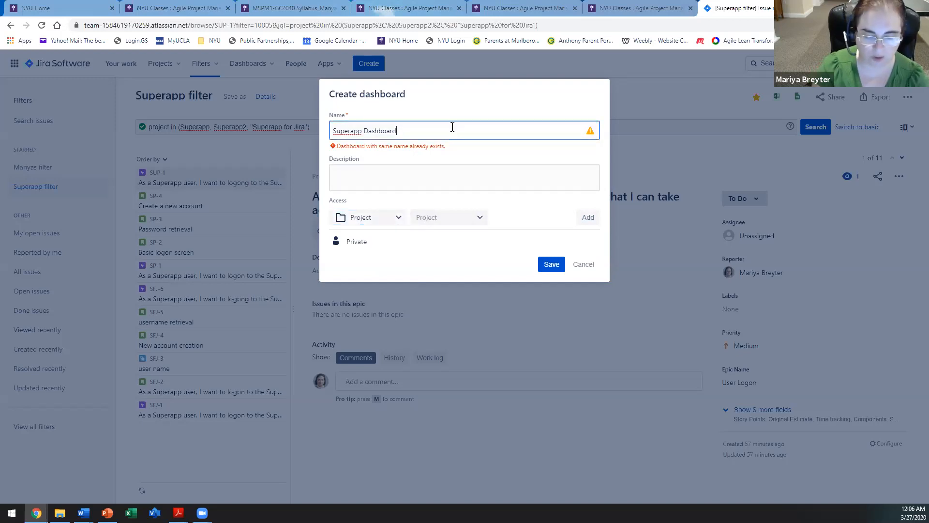
pyautogui.write('2')
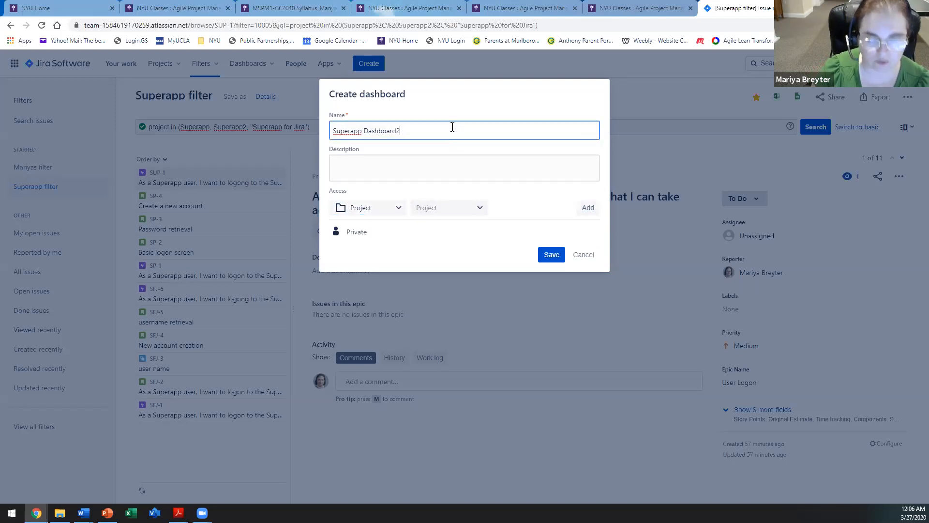
pyautogui.click(548, 254)
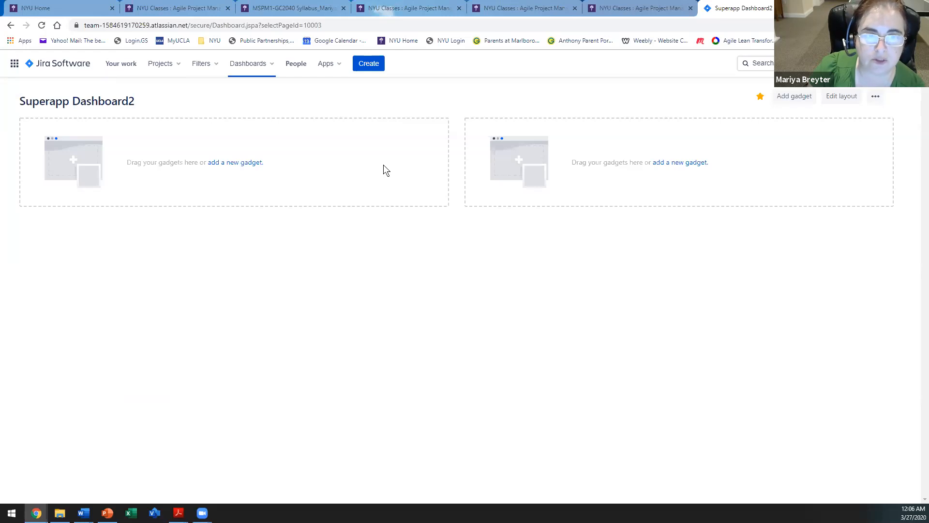
# Load the full gadget catalogue and add the Activity Stream and Assigned to Me gadgets to Superapp Dashboard2.
pyautogui.click(237, 164)
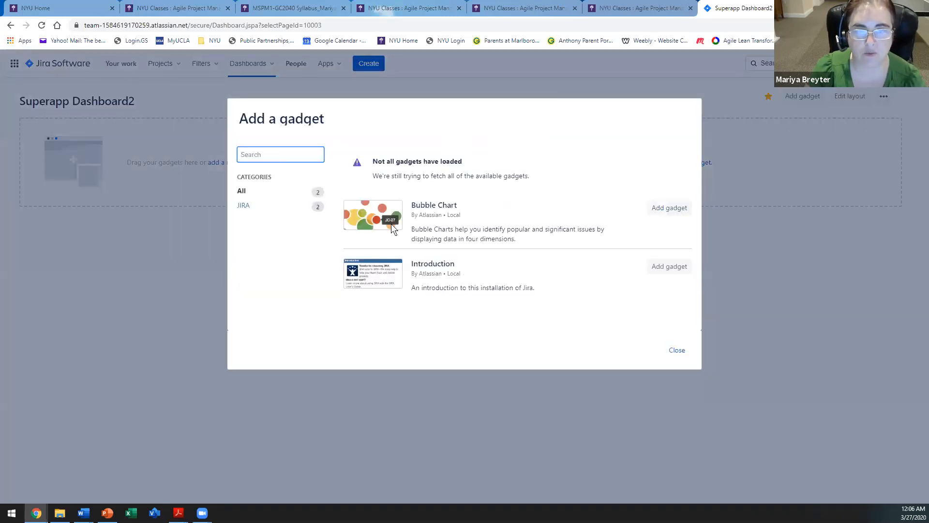
pyautogui.click(409, 191)
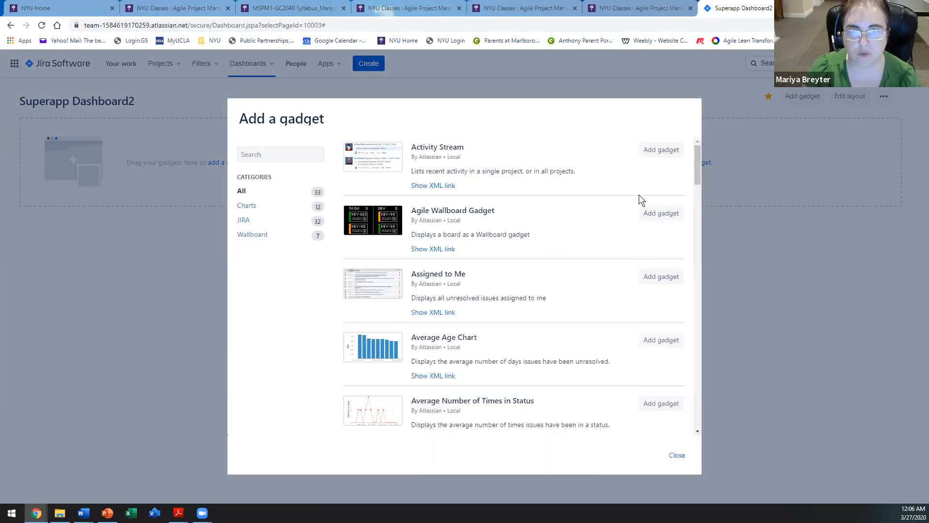
pyautogui.click(664, 151)
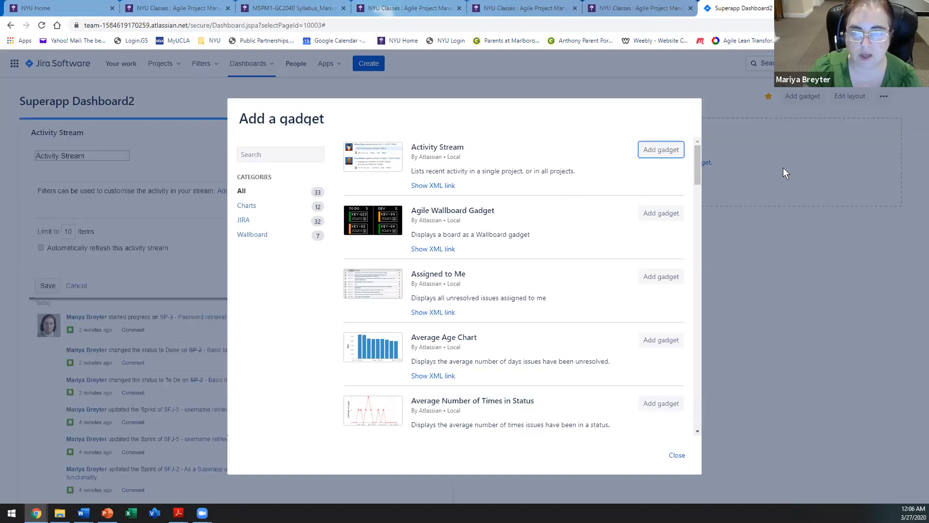
pyautogui.click(663, 276)
# Add the Days Remaining in Sprint Gadget and the Filter Results gadget to the dashboard.
pyautogui.scroll(-6, 432, 349)
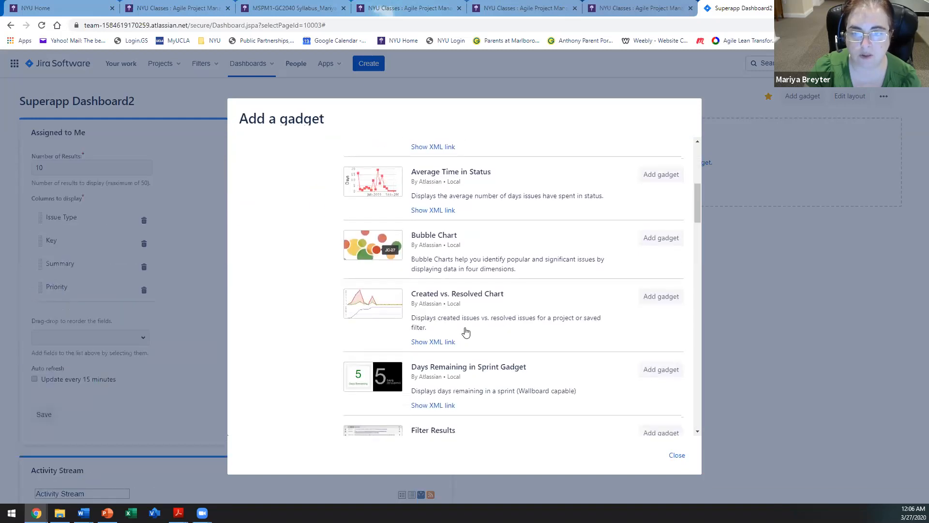
pyautogui.scroll(-2, 460, 324)
pyautogui.click(661, 276)
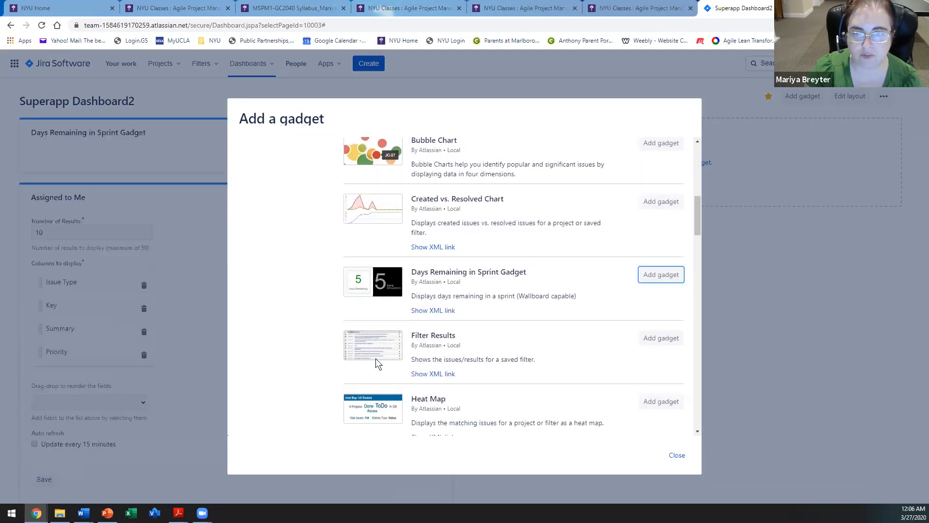
pyautogui.click(658, 340)
# Add the Issue Statistics and Pie Chart gadgets to the dashboard.
pyautogui.scroll(-1, 348, 334)
pyautogui.scroll(-3, 351, 336)
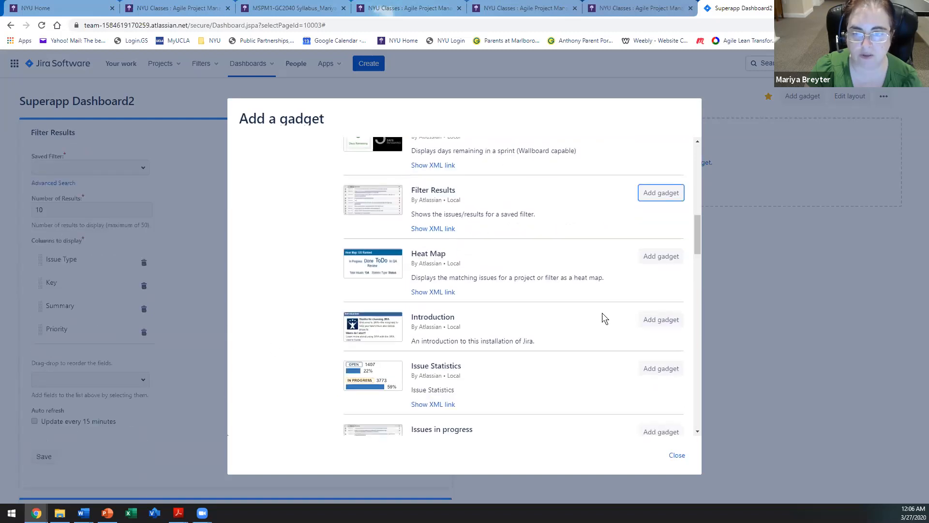
pyautogui.scroll(-2, 594, 358)
pyautogui.click(661, 272)
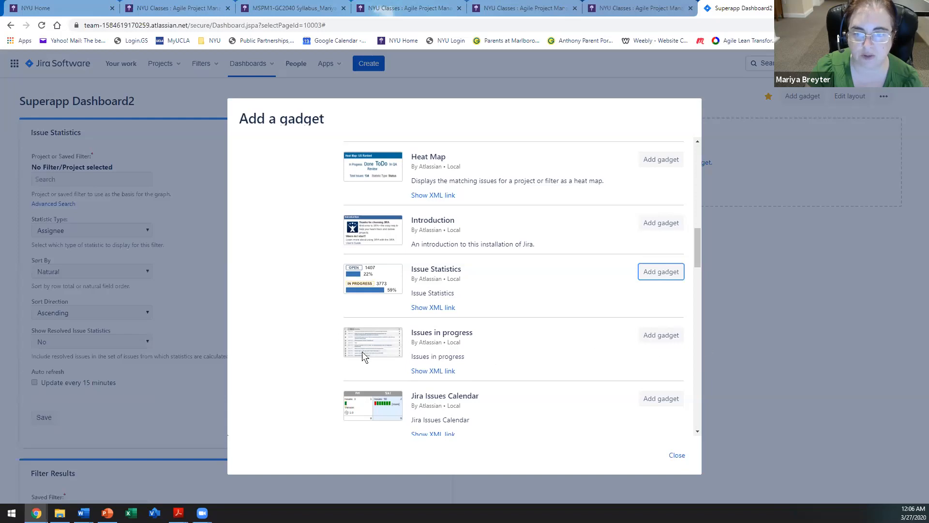
pyautogui.scroll(-3, 541, 340)
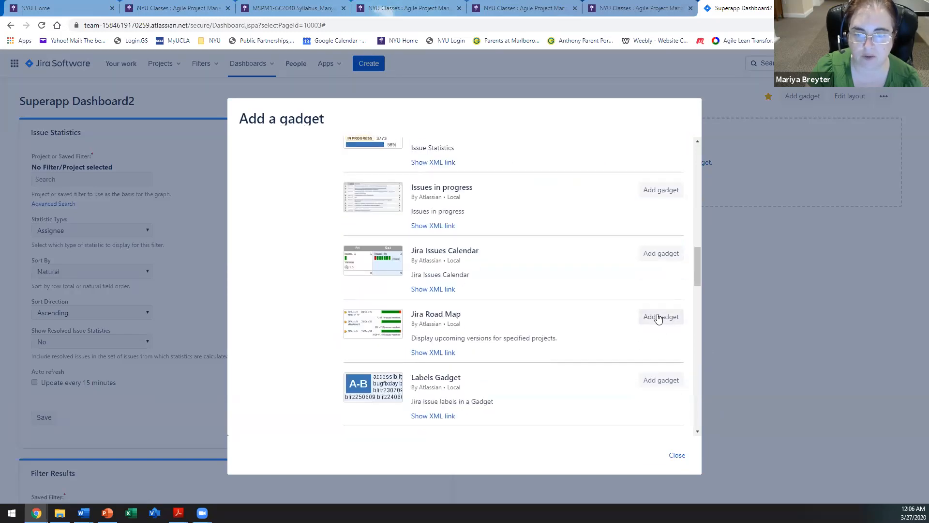
pyautogui.scroll(-3, 662, 318)
pyautogui.click(658, 298)
# Add the Sprint Burndown Gadget and the Sprint Health Gadget to the dashboard.
pyautogui.scroll(-3, 405, 333)
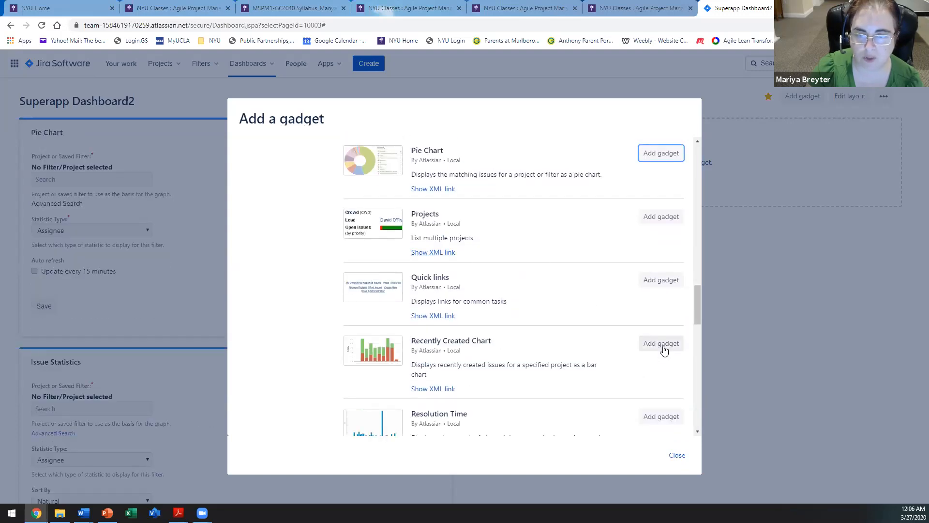
pyautogui.scroll(-4, 653, 347)
pyautogui.click(661, 296)
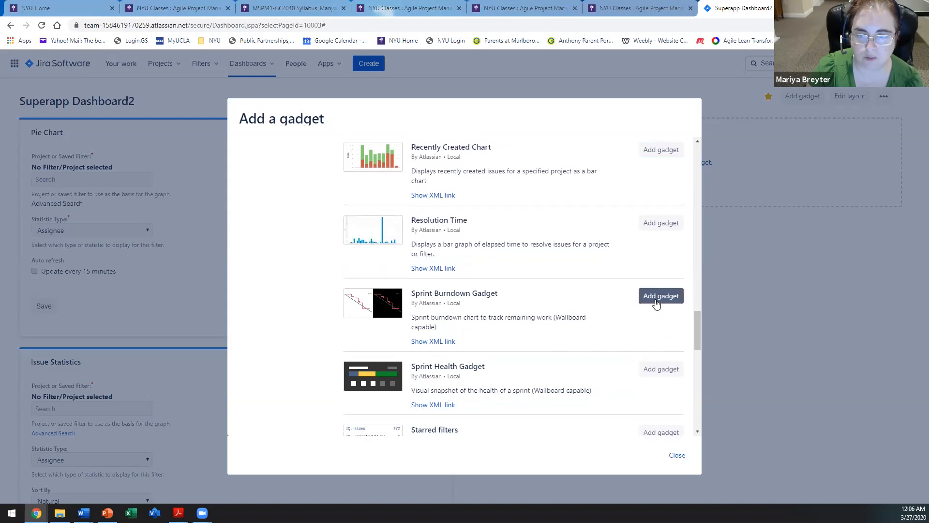
pyautogui.click(657, 371)
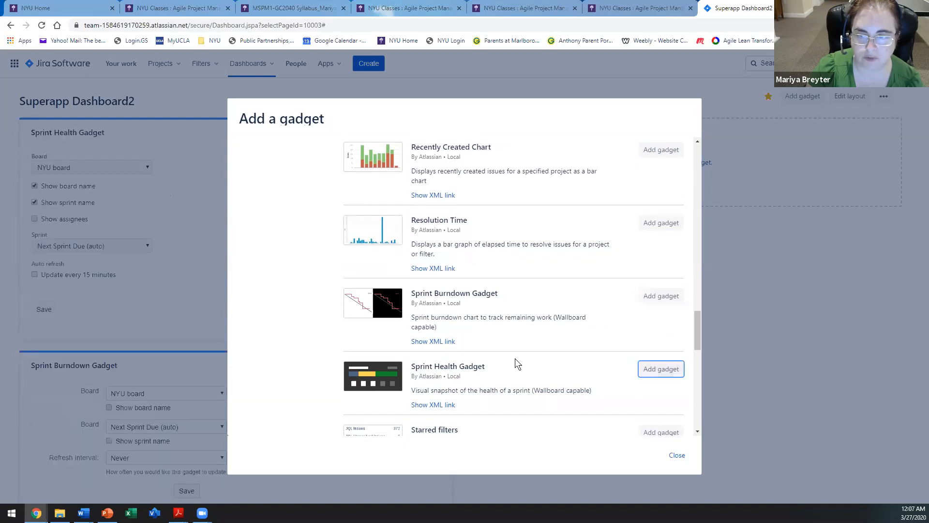
# Add the Version Report gadget, close the catalogue, and move the Sprint Health Gadget into the dashboard's empty second column.
pyautogui.scroll(-4, 446, 365)
pyautogui.scroll(-4, 445, 356)
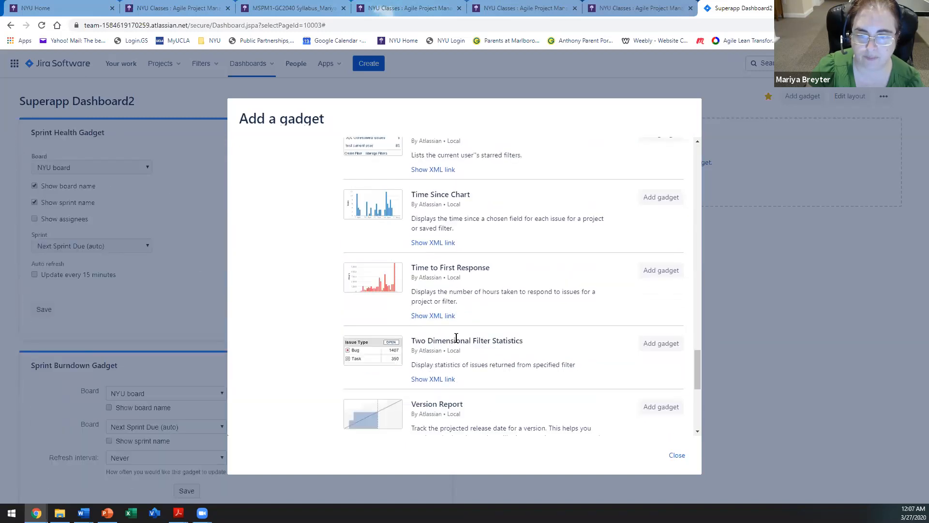
pyautogui.click(661, 319)
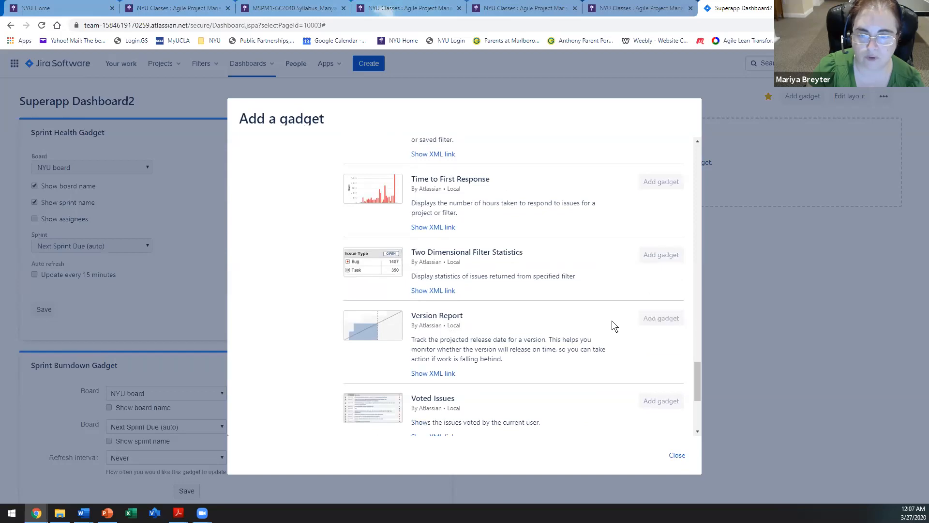
pyautogui.scroll(-4, 442, 347)
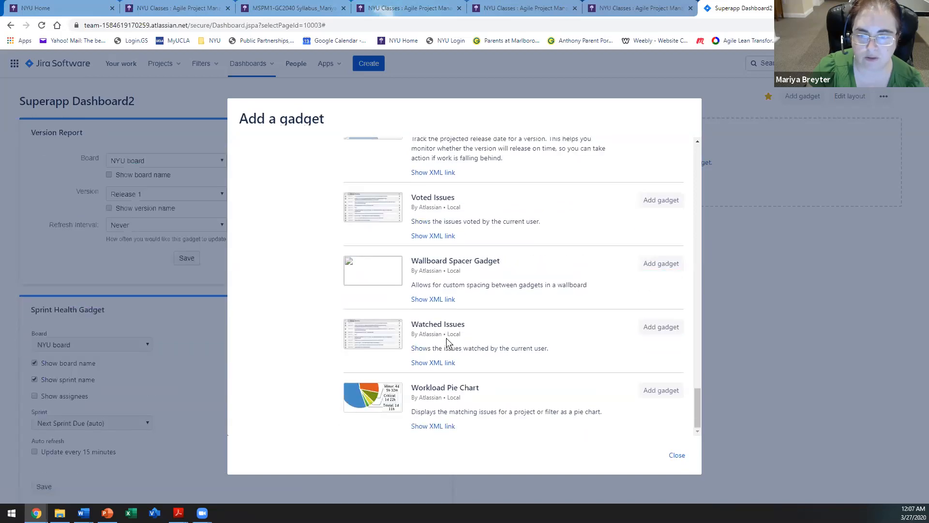
pyautogui.click(677, 456)
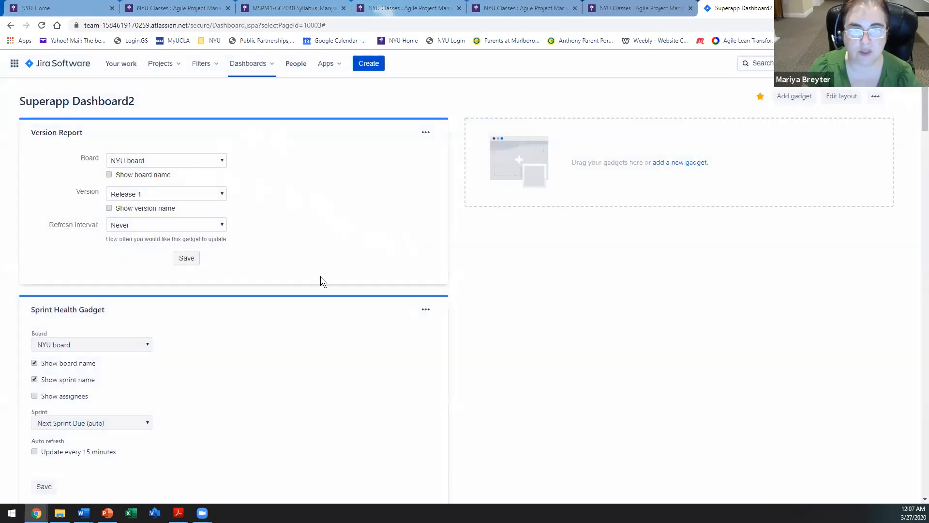
pyautogui.moveTo(272, 317)
pyautogui.mouseDown()
pyautogui.moveTo(496, 303)
pyautogui.moveTo(813, 185)
pyautogui.moveTo(780, 141)
pyautogui.mouseUp()
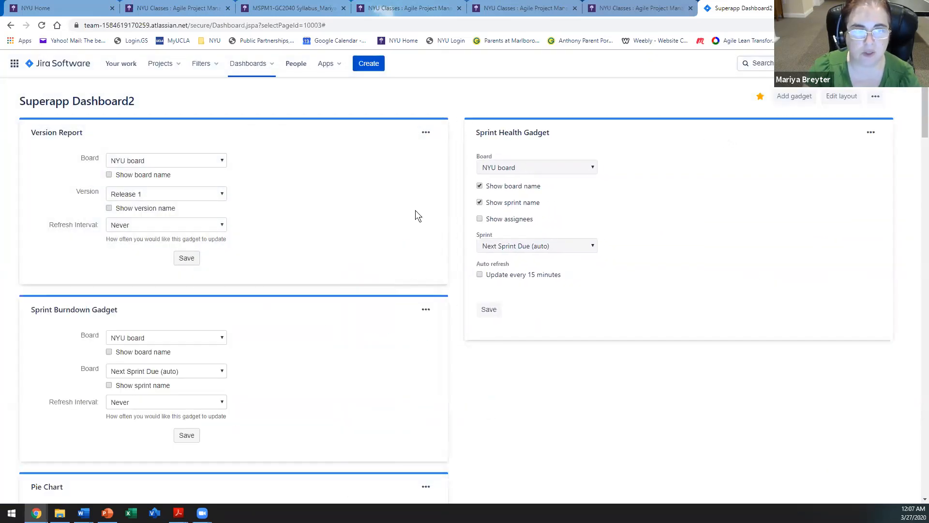
# Set the Version Report gadget's board to SFJ board and save its configuration.
pyautogui.click(426, 132)
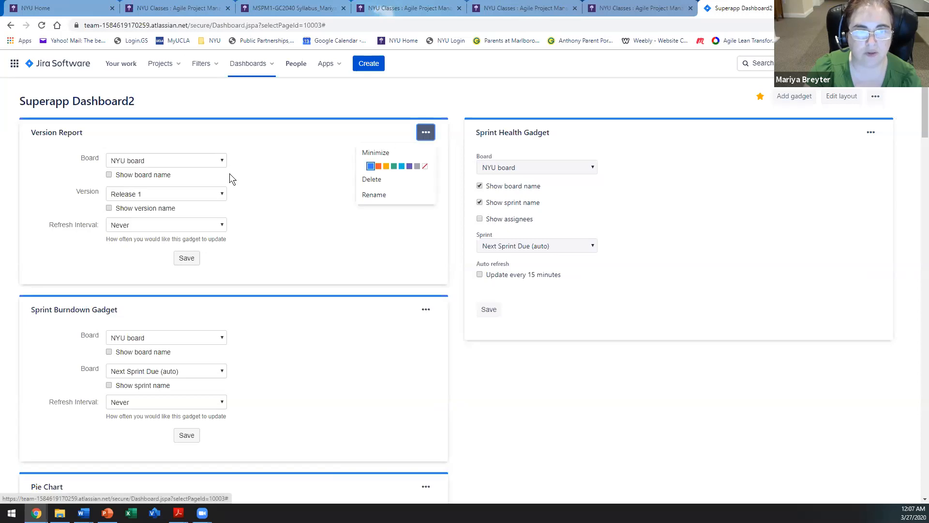
pyautogui.click(162, 161)
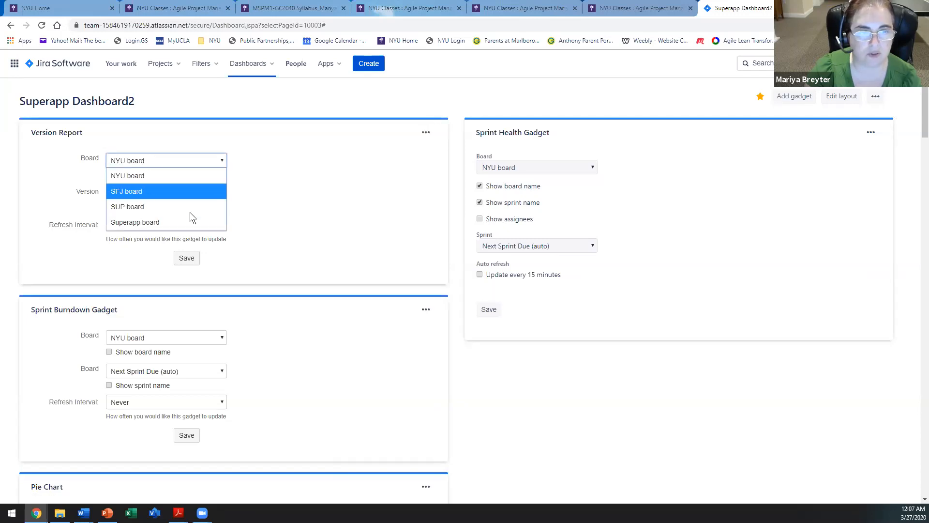
pyautogui.click(181, 191)
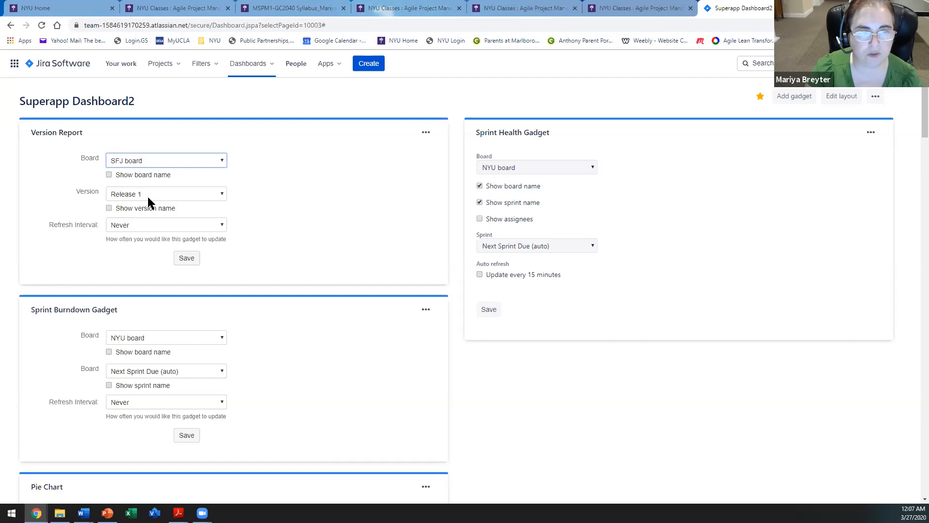
pyautogui.click(194, 258)
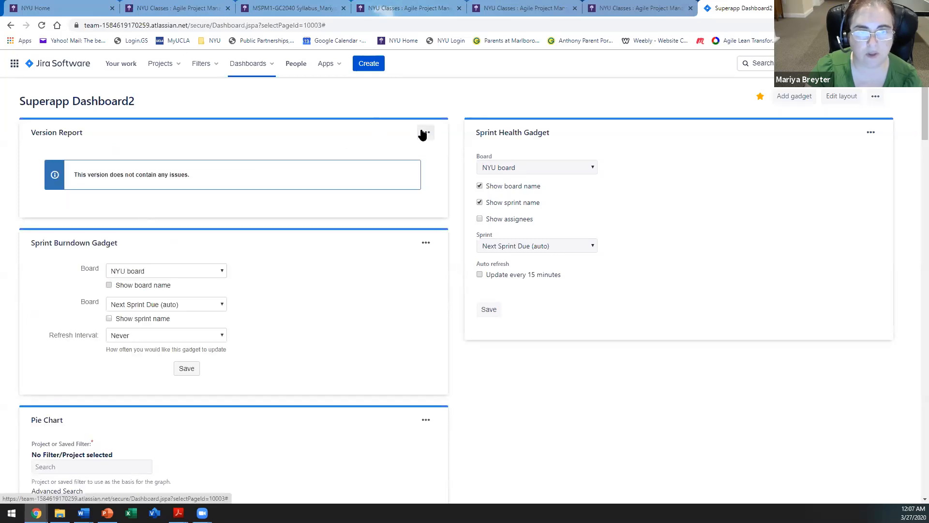
# Edit the Version Report gadget, try the SUP board, and save it with the Superapp board instead.
pyautogui.click(424, 133)
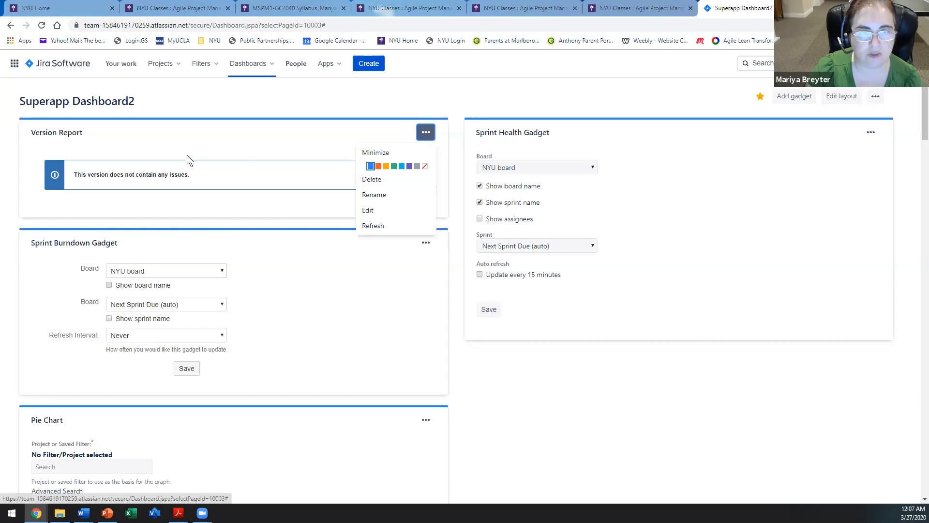
pyautogui.click(426, 135)
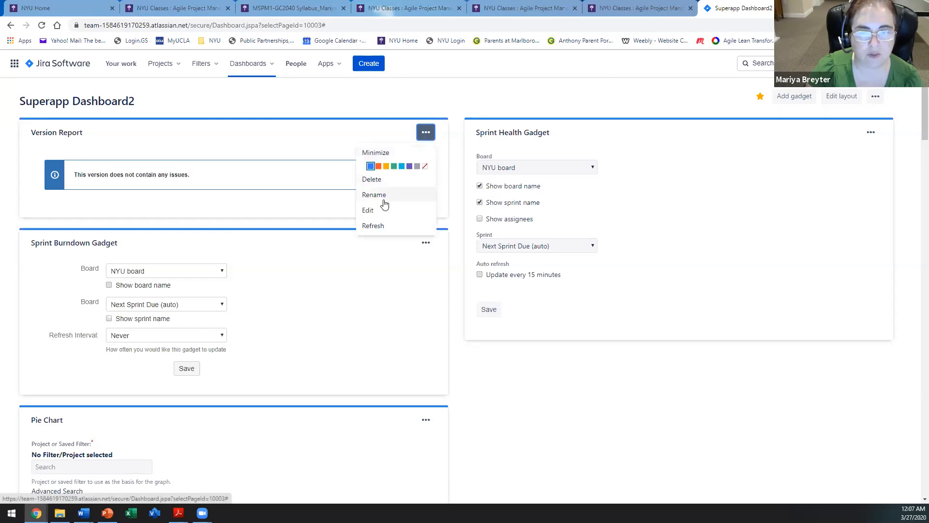
pyautogui.click(373, 211)
pyautogui.click(171, 161)
pyautogui.click(164, 205)
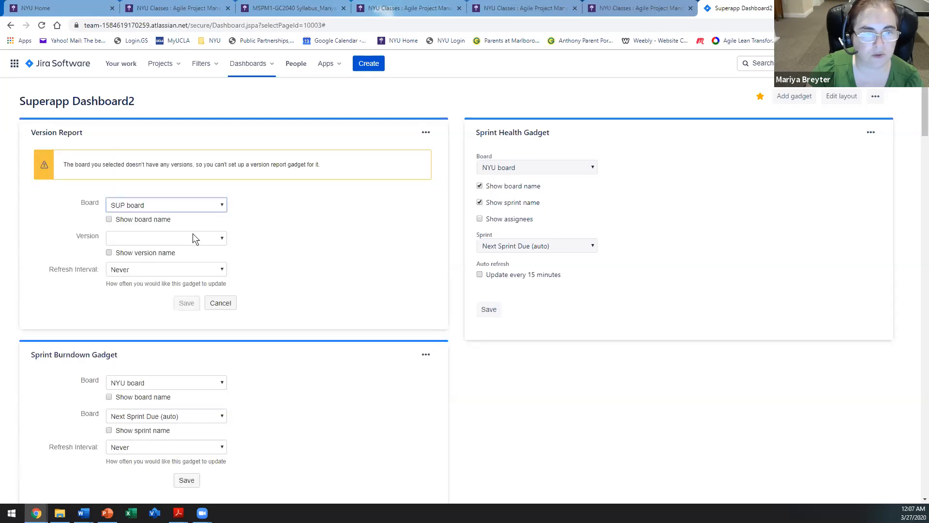
pyautogui.click(206, 206)
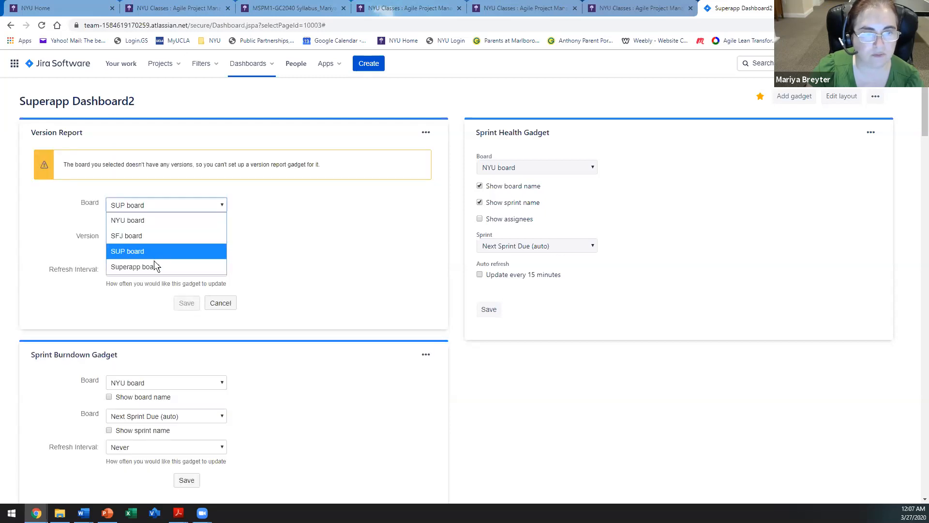
pyautogui.click(181, 265)
pyautogui.click(186, 259)
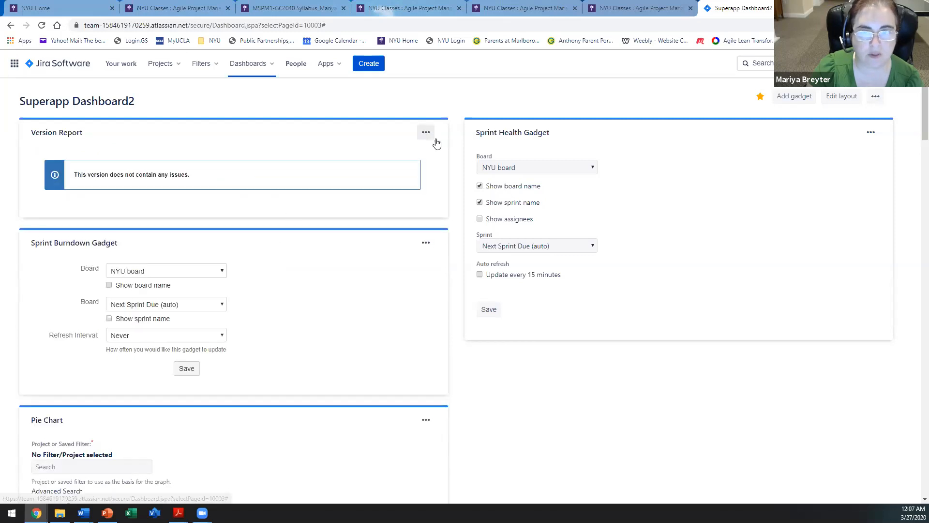
# Configure the Sprint Health Gadget to use the SFJ board and save it.
pyautogui.click(583, 163)
pyautogui.click(513, 230)
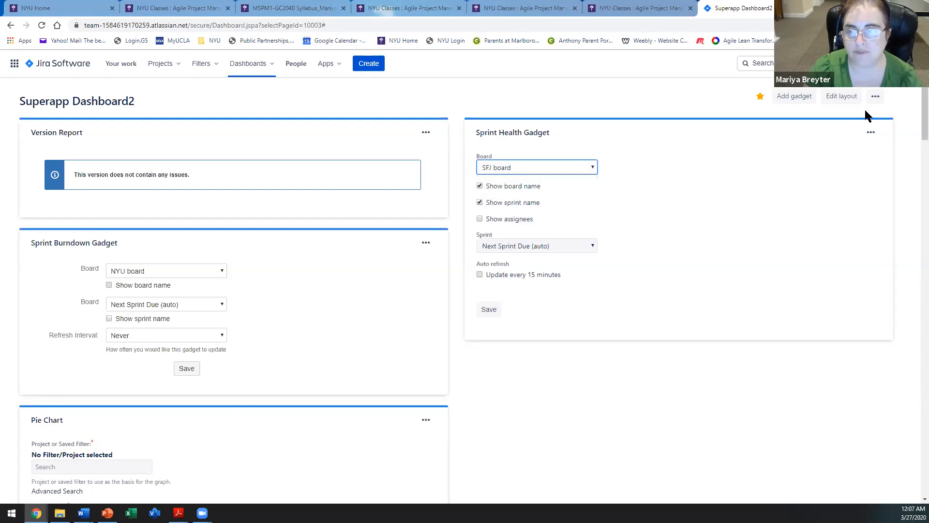
pyautogui.click(493, 309)
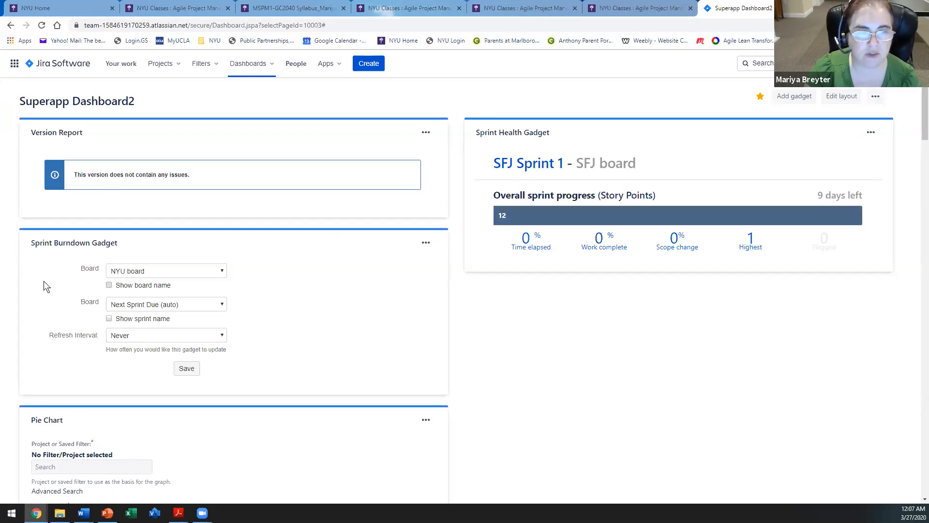
# Configure the Sprint Burndown Gadget to use the Superapp board and save it.
pyautogui.click(421, 245)
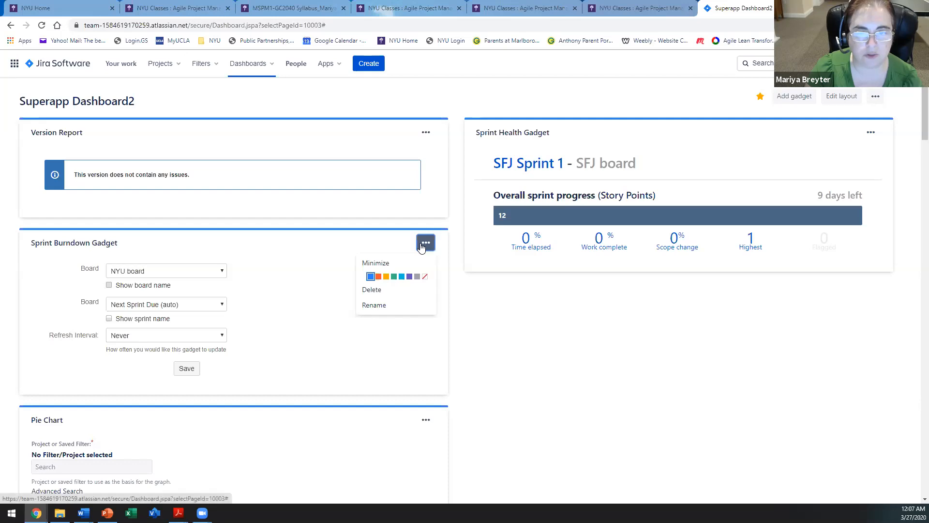
pyautogui.click(142, 271)
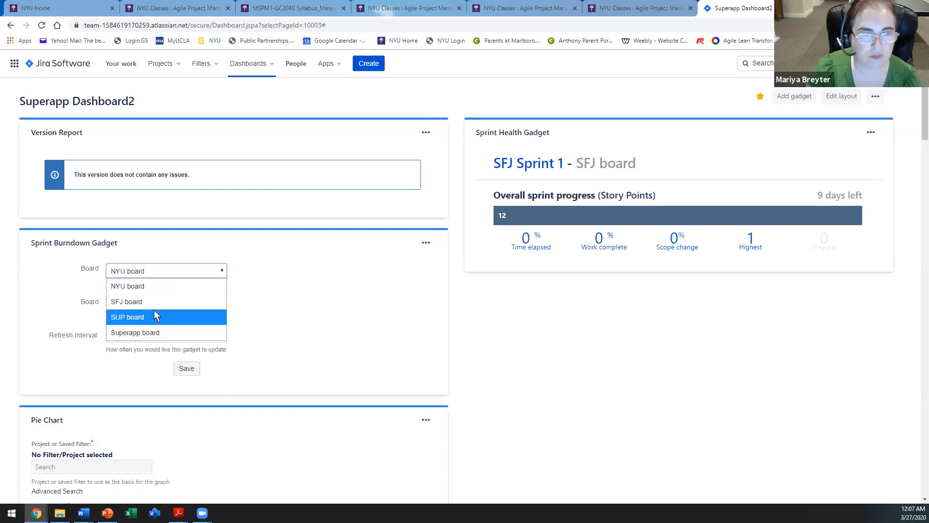
pyautogui.click(163, 333)
pyautogui.click(191, 374)
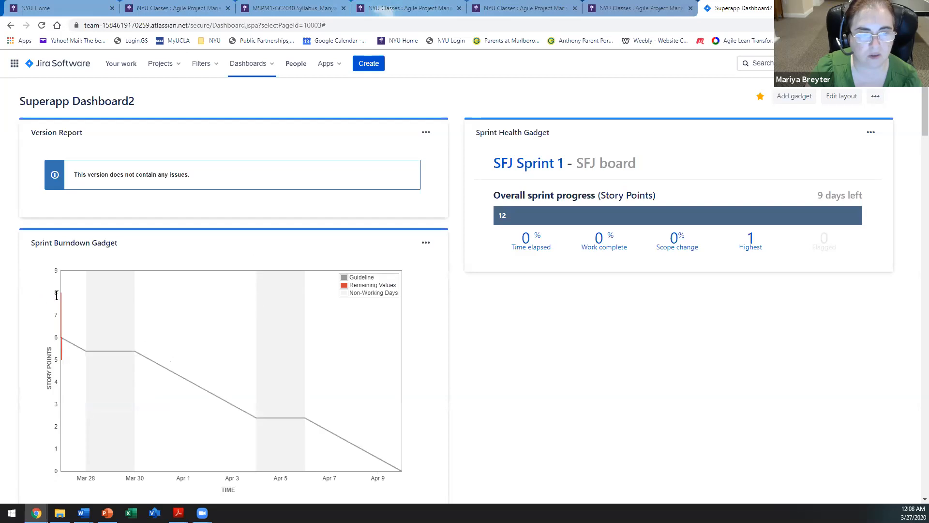
# Move the Pie Chart gadget into the second column, below the Sprint Health Gadget.
pyautogui.scroll(-5, 296, 308)
pyautogui.moveTo(252, 339); pyautogui.dragTo(628, 223)
pyautogui.moveTo(275, 309); pyautogui.dragTo(701, 262)
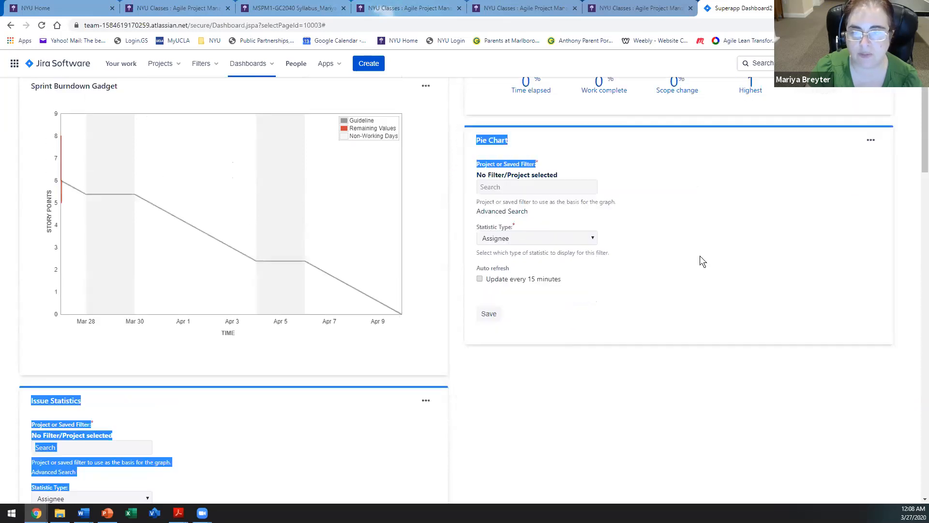
# Choose the "Superapp for Jira (SFJ)" project as the Pie Chart gadget's data source and save it.
pyautogui.click(532, 184)
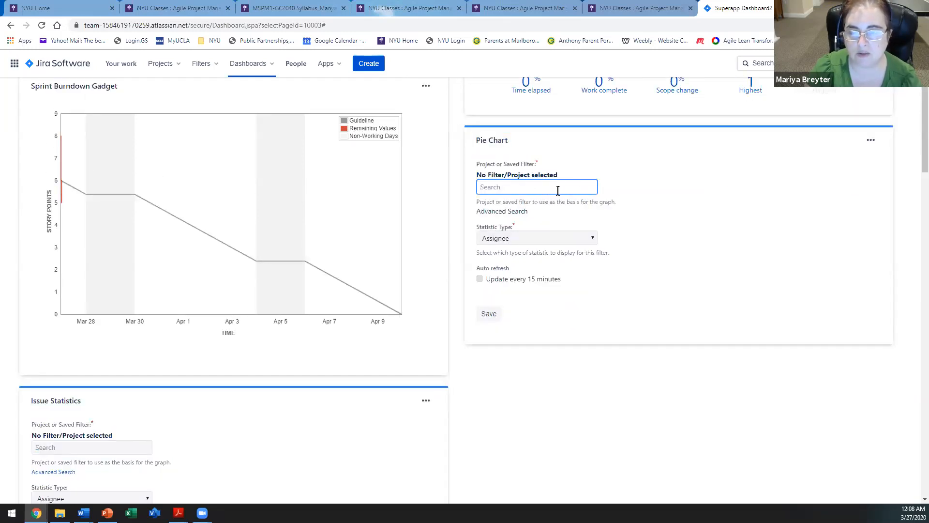
pyautogui.write('Sup')
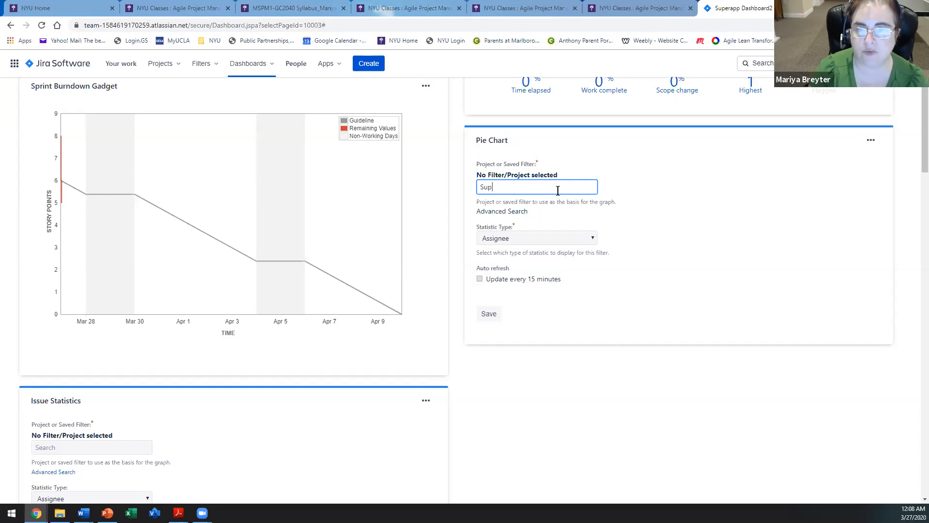
pyautogui.write('e')
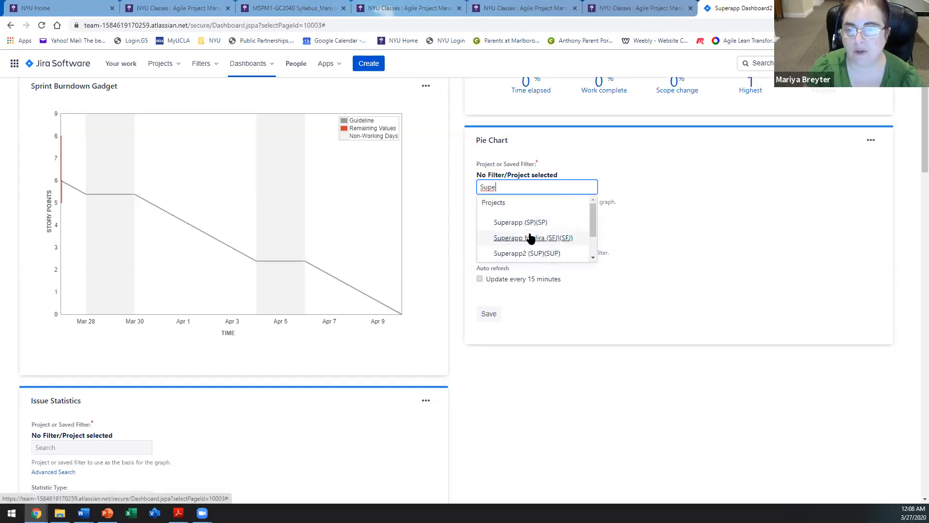
pyautogui.click(529, 238)
pyautogui.click(489, 314)
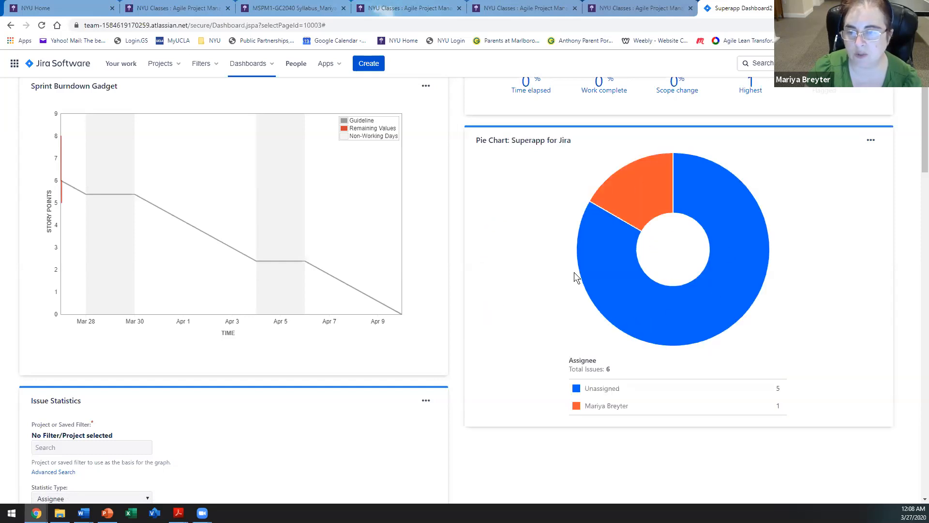
# Choose the "Superapp for Jira (SFJ)" project as the Issue Statistics gadget's data source and save it.
pyautogui.click(639, 201)
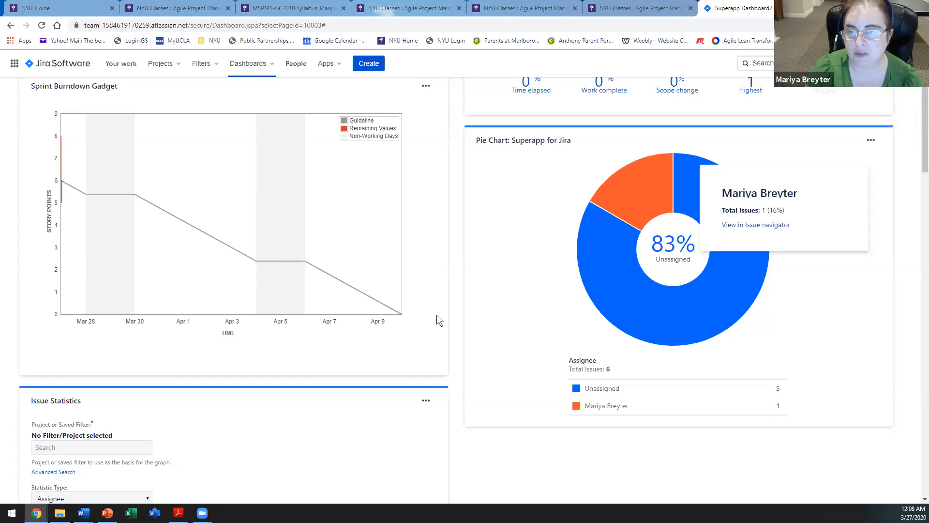
pyautogui.scroll(-6, 459, 358)
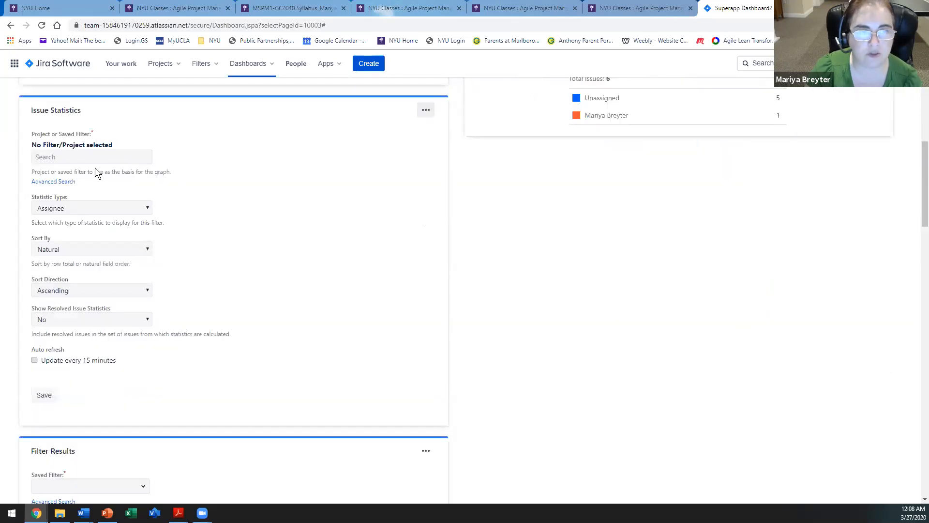
pyautogui.click(57, 158)
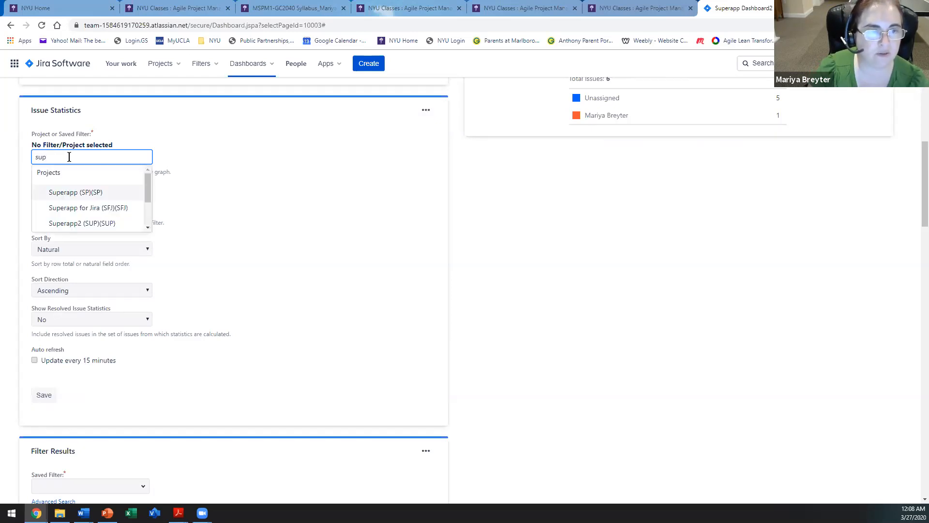
pyautogui.click(107, 213)
pyautogui.click(41, 397)
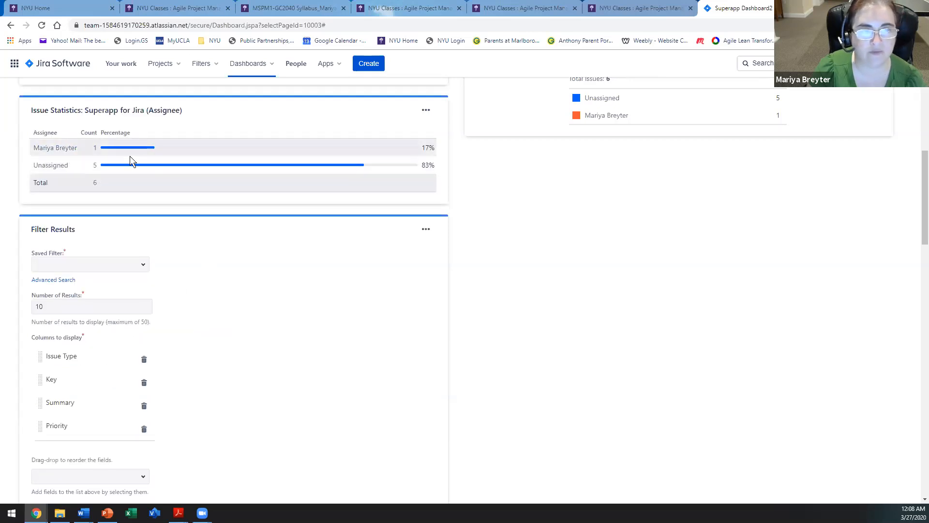
# Edit the Issue Statistics gadget to use Project as its statistic type and save it.
pyautogui.click(426, 111)
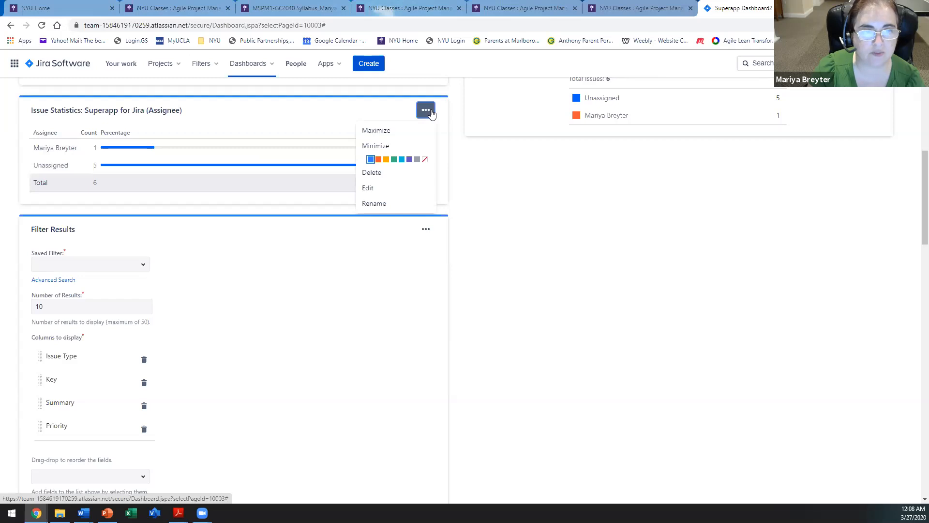
pyautogui.click(369, 189)
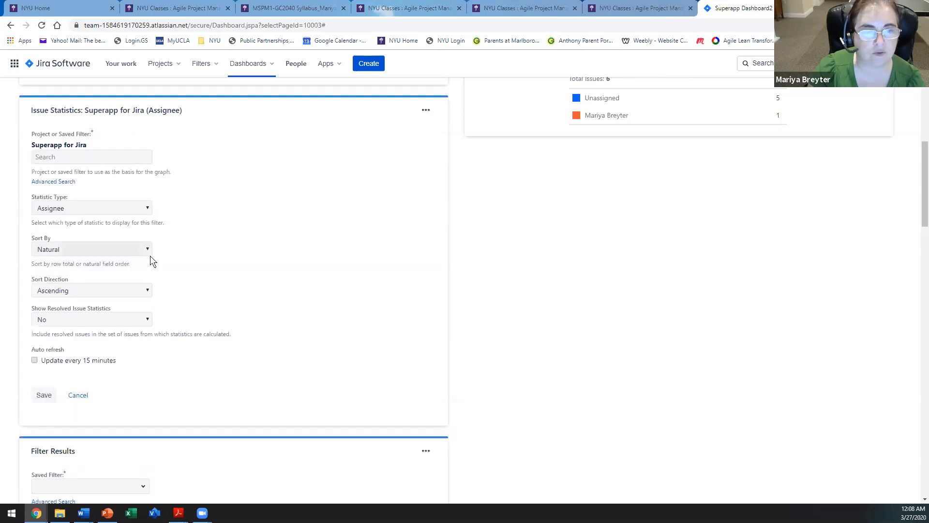
pyautogui.click(116, 214)
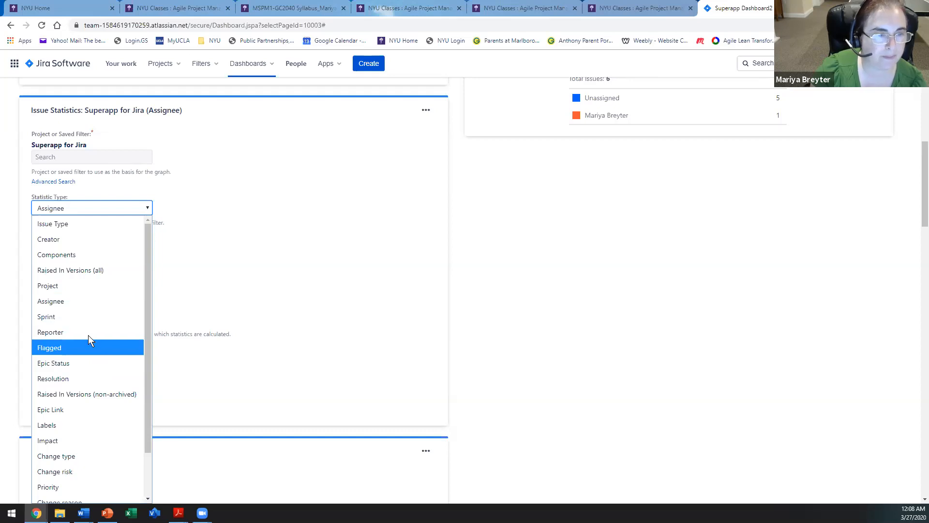
pyautogui.click(48, 285)
pyautogui.click(39, 397)
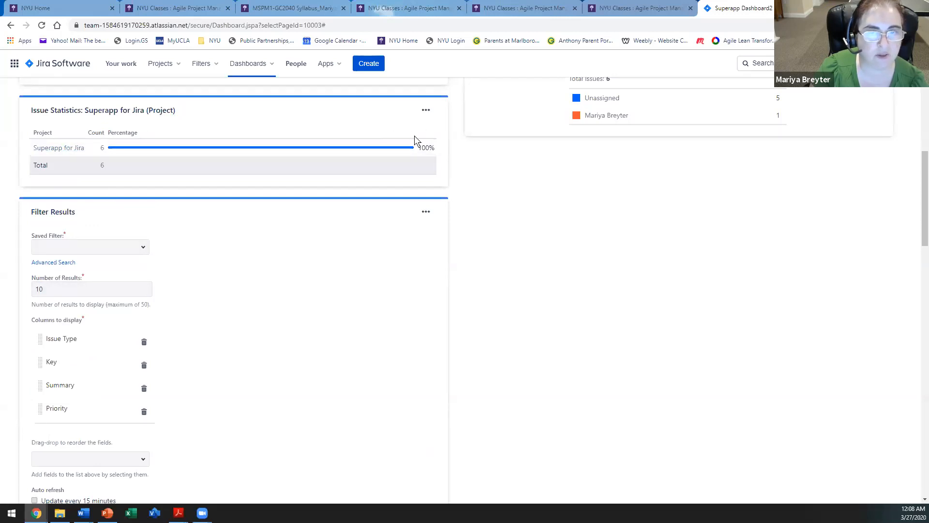
# Configure the Filter Results gadget with the "Filter for SFJ board" saved filter and 5 results, and save it.
pyautogui.click(134, 249)
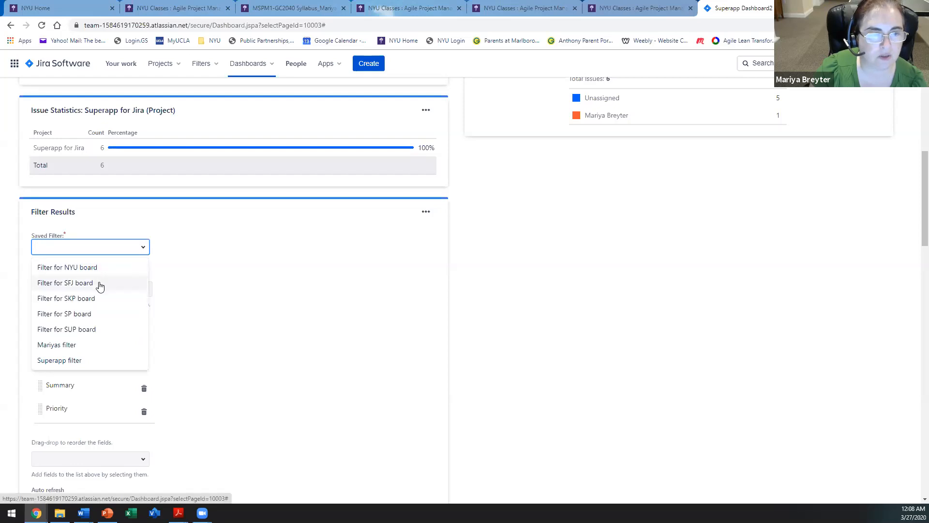
pyautogui.click(100, 285)
pyautogui.scroll(-2, 80, 194)
pyautogui.moveTo(71, 205); pyautogui.dragTo(2, 199)
pyautogui.click(55, 194)
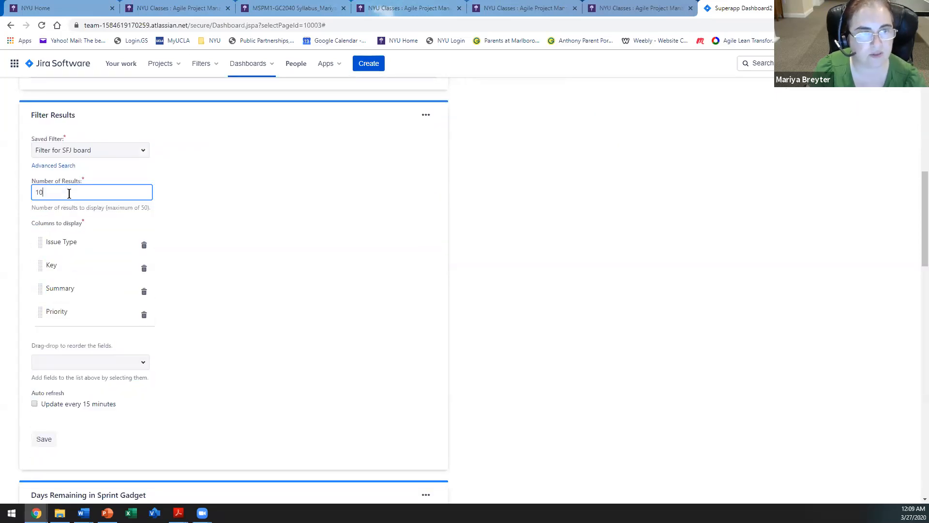
pyautogui.write('5')
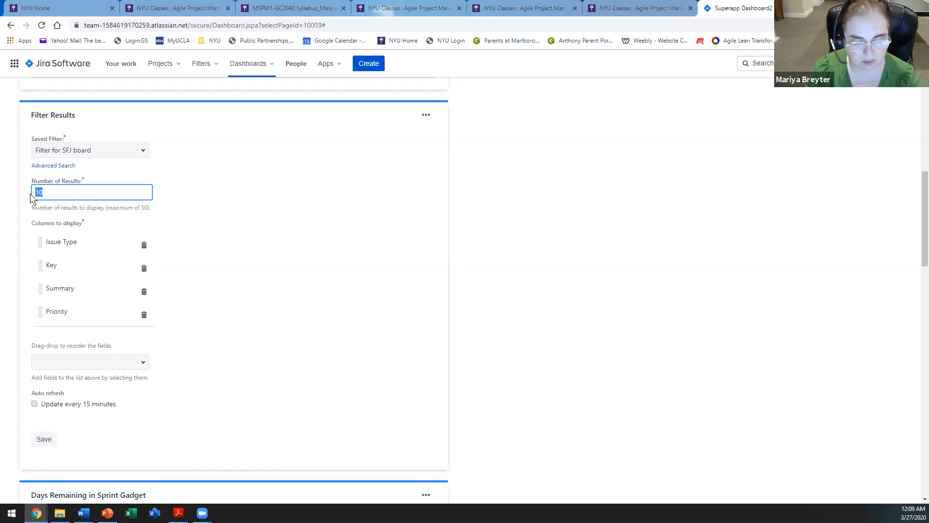
pyautogui.click(52, 437)
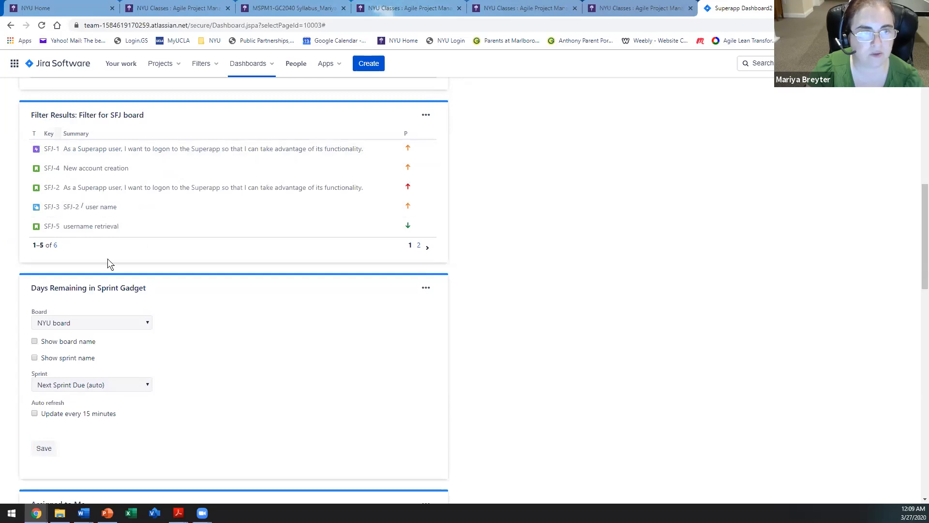
# Save the Days Remaining in Sprint Gadget with the Superapp board and move it to the top of the first column.
pyautogui.click(118, 324)
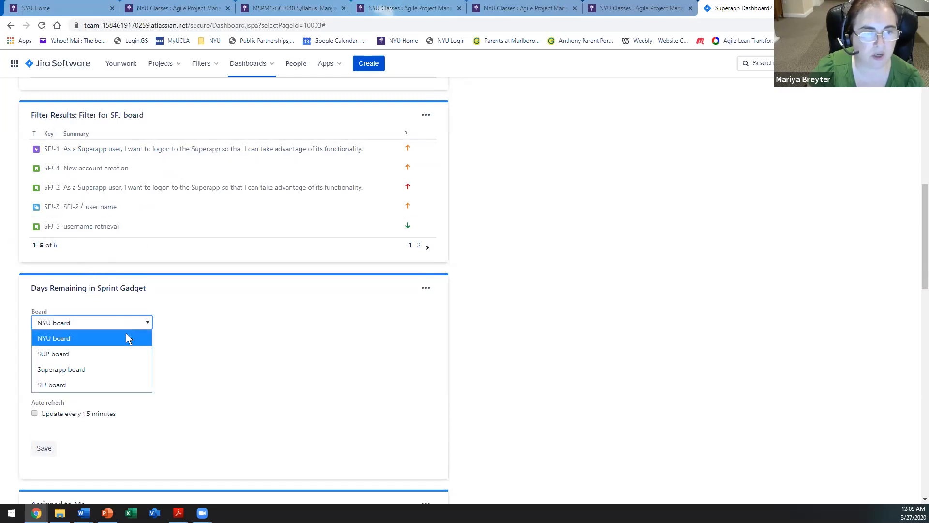
pyautogui.click(87, 367)
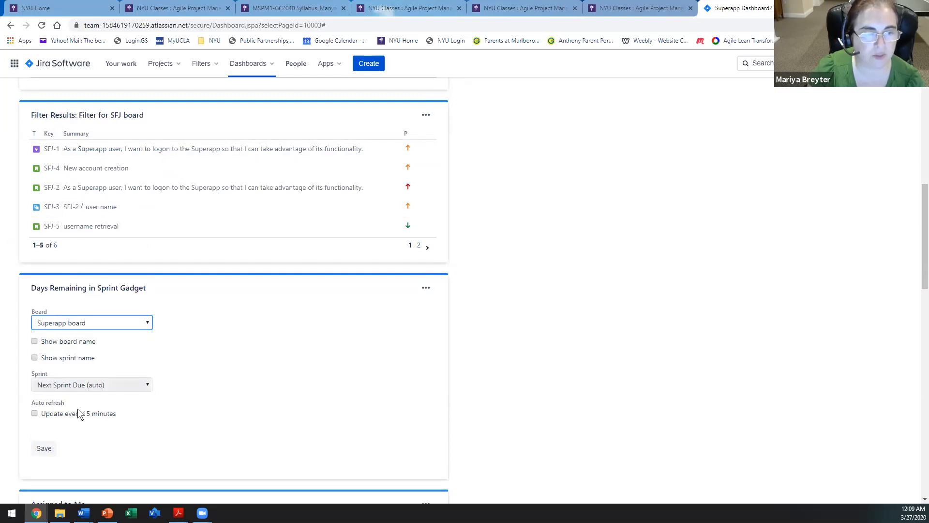
pyautogui.scroll(-2, 79, 391)
pyautogui.click(46, 352)
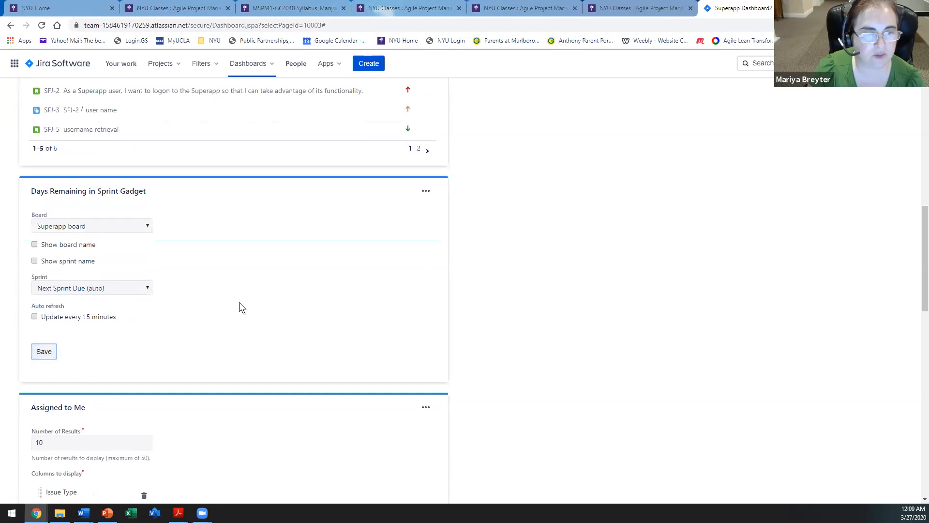
pyautogui.moveTo(114, 276); pyautogui.dragTo(304, 159)
pyautogui.moveTo(332, 200); pyautogui.dragTo(425, 270)
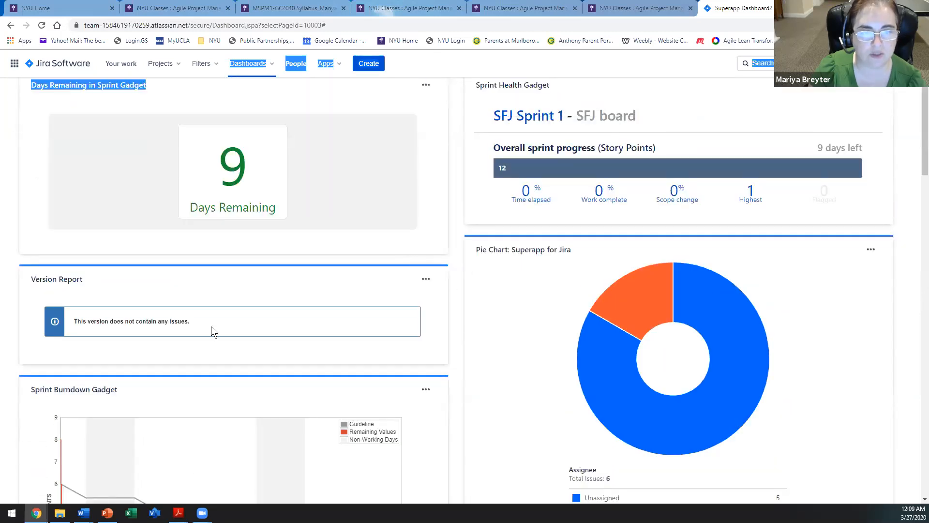
# Move the Assigned to Me gadget into the second column, below the Pie Chart, and save its default settings.
pyautogui.scroll(-10, 377, 307)
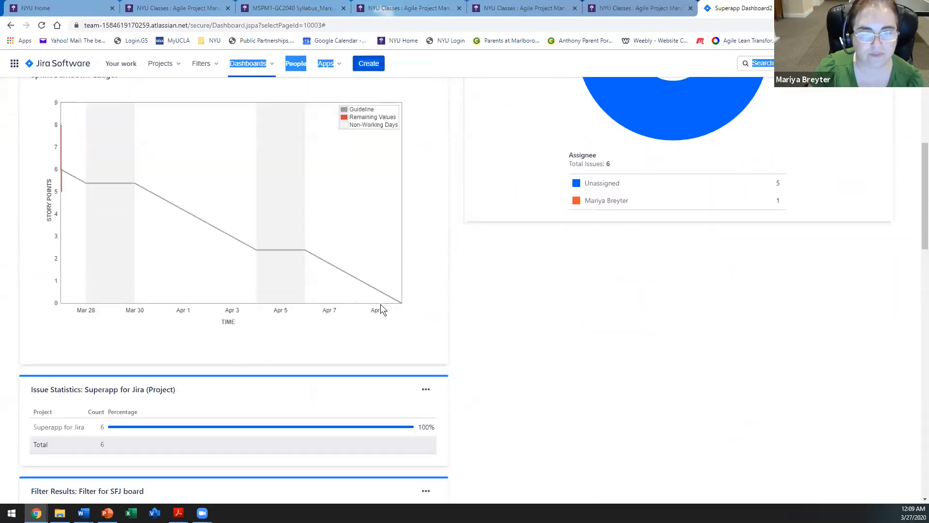
pyautogui.moveTo(263, 349); pyautogui.dragTo(680, 166)
pyautogui.scroll(4, 575, 227)
pyautogui.scroll(-5, 576, 256)
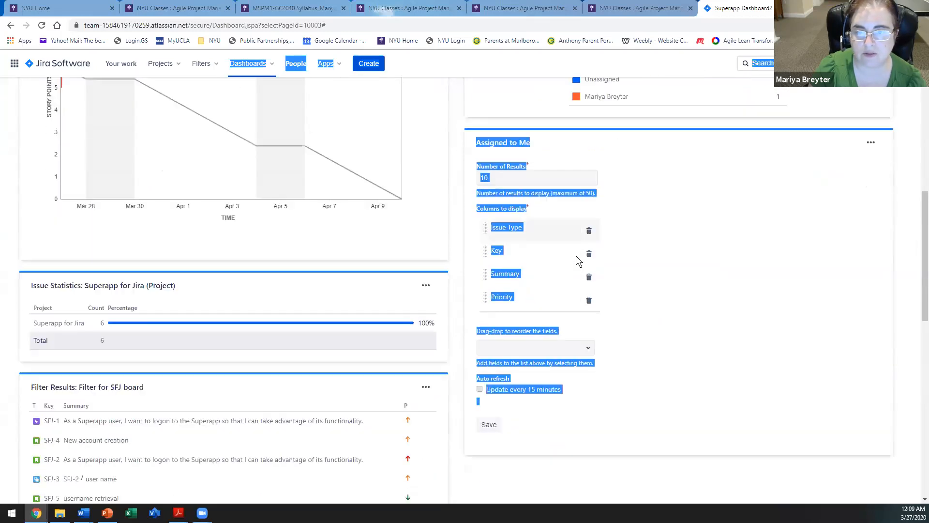
pyautogui.click(488, 259)
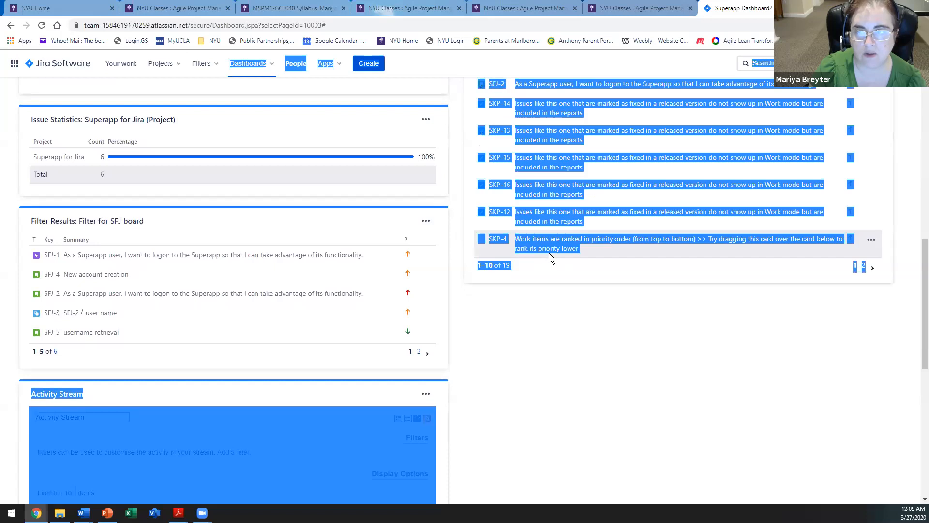
# Move the Activity Stream gadget into the second column, above Assigned to Me, and save its default settings.
pyautogui.scroll(-4, 493, 321)
pyautogui.moveTo(325, 292); pyautogui.dragTo(367, 283)
pyautogui.click(289, 220)
pyautogui.moveTo(303, 202); pyautogui.dragTo(739, 297)
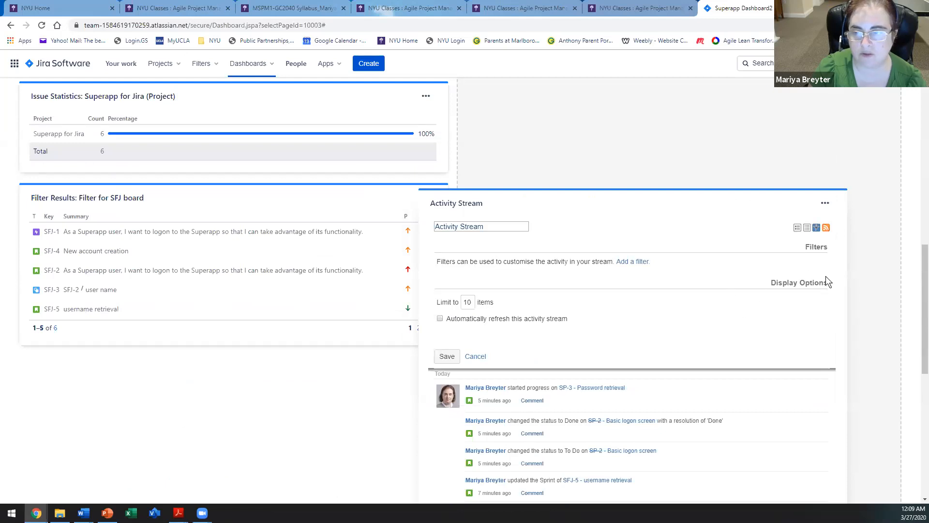
pyautogui.scroll(-5, 641, 335)
pyautogui.click(445, 114)
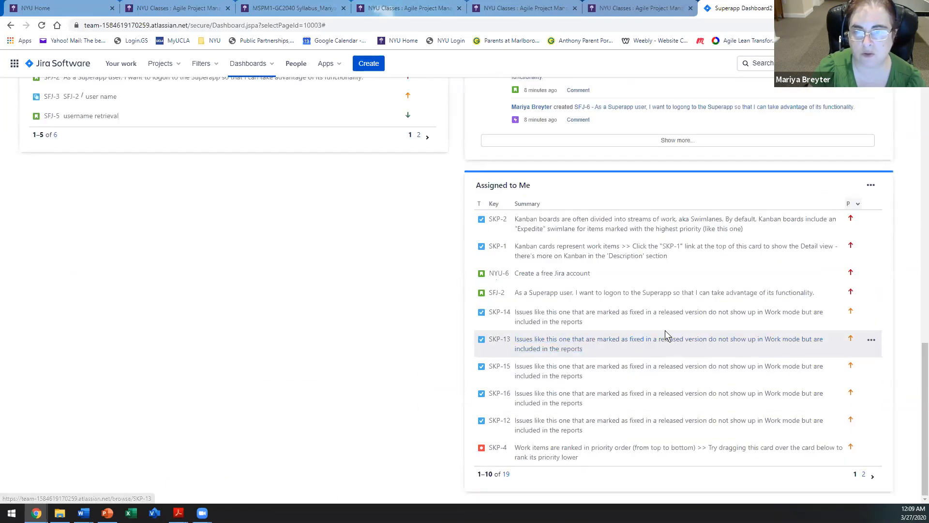
# Move the Assigned to Me gadget back into the first column, below the Filter Results gadget.
pyautogui.moveTo(631, 287); pyautogui.dragTo(463, 225)
pyautogui.moveTo(583, 182); pyautogui.dragTo(348, 208)
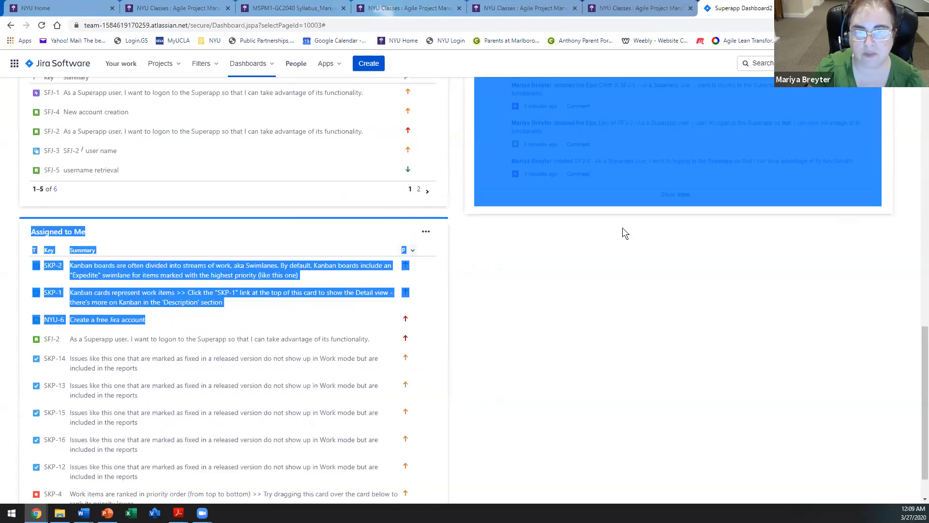
pyautogui.scroll(15, 623, 228)
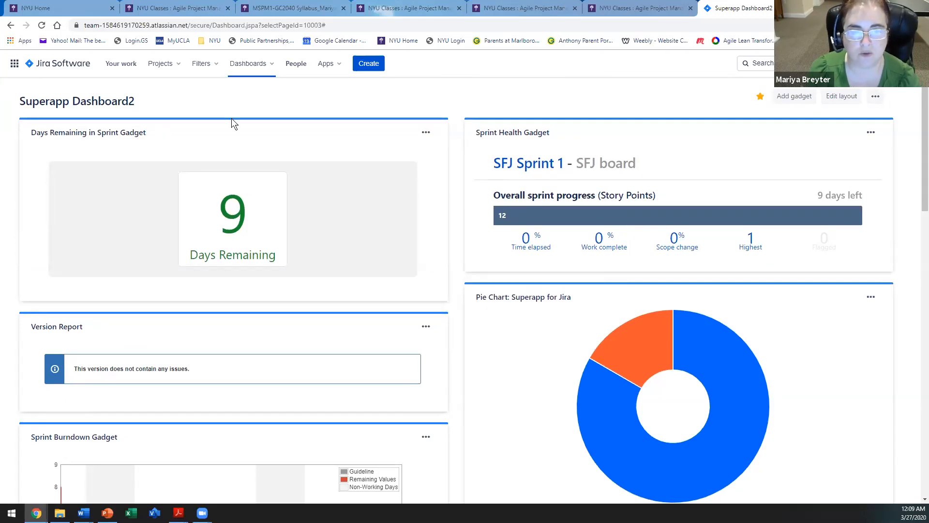
pyautogui.scroll(-10, 341, 220)
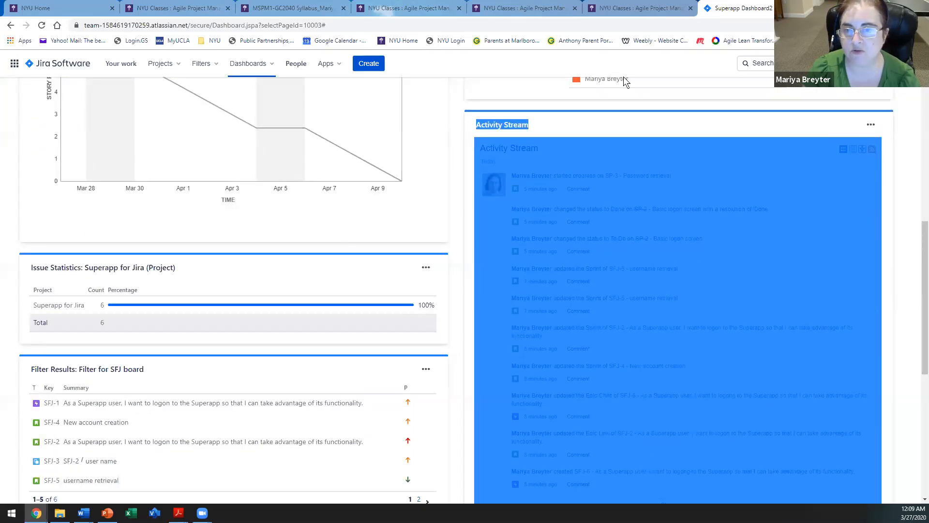
pyautogui.click(584, 105)
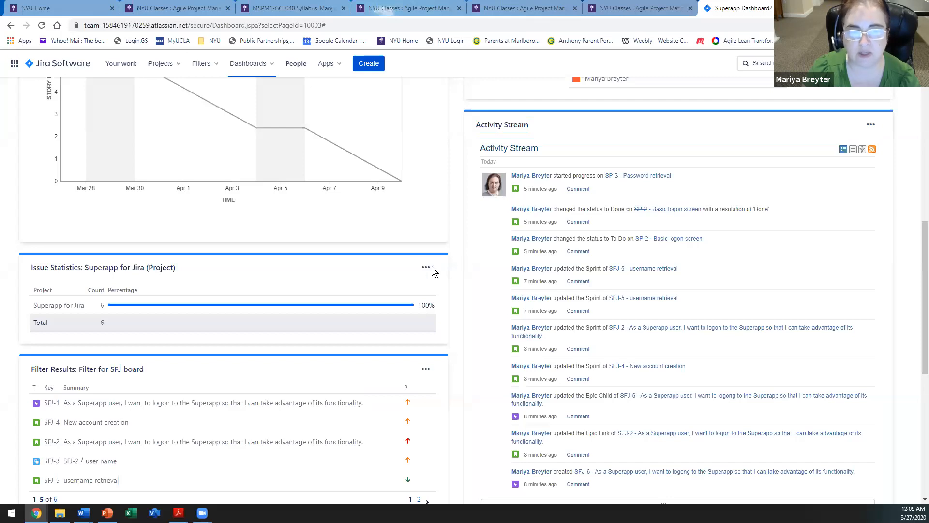
pyautogui.scroll(-7, 432, 267)
pyautogui.scroll(17, 453, 242)
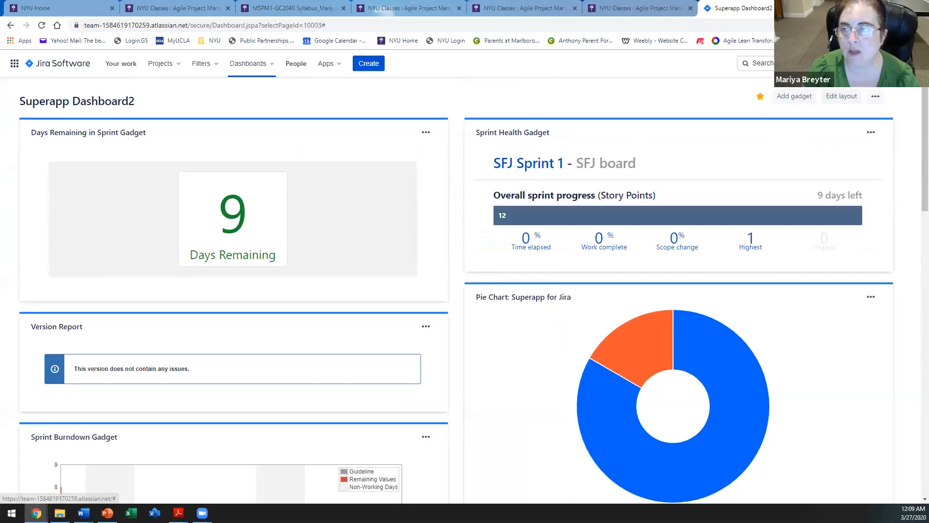
# Open the account's profile page to examine its details, recent work and projects, and open the Jira settings list.
pyautogui.click(904, 63)
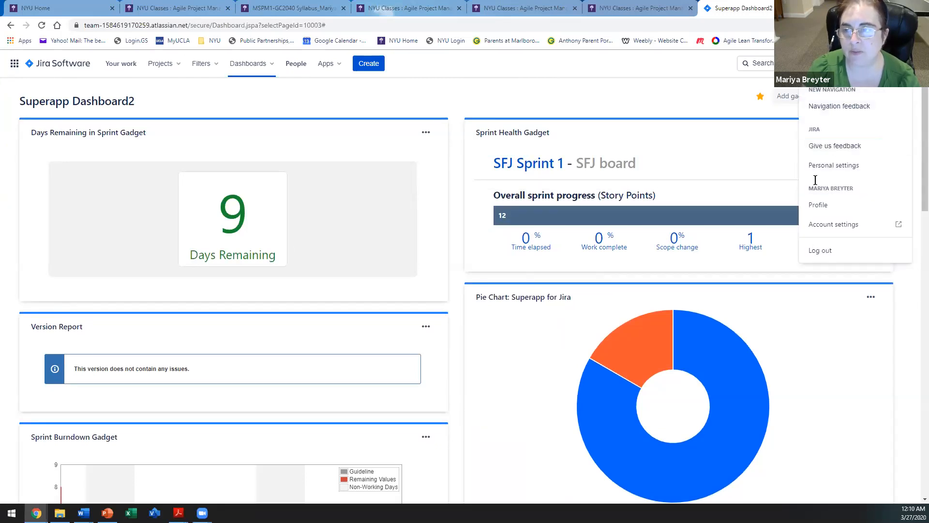
pyautogui.click(818, 205)
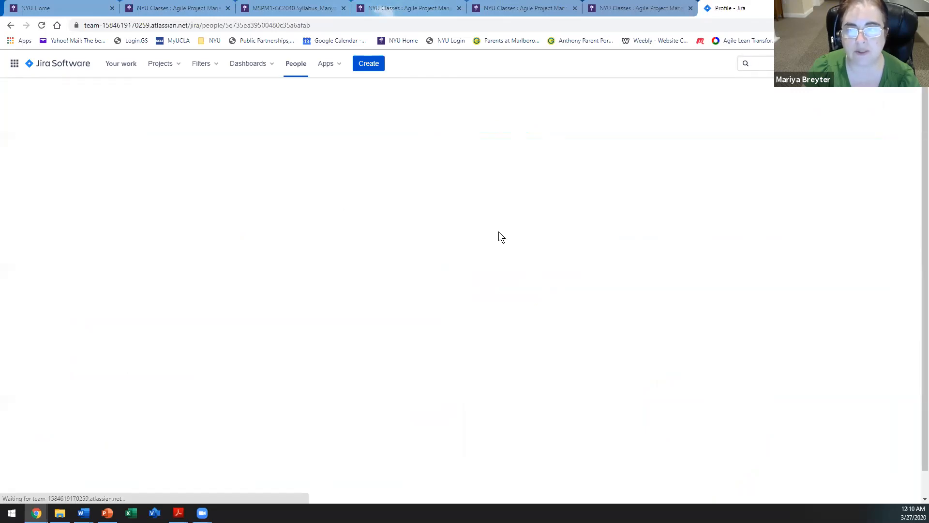
pyautogui.scroll(-3, 334, 280)
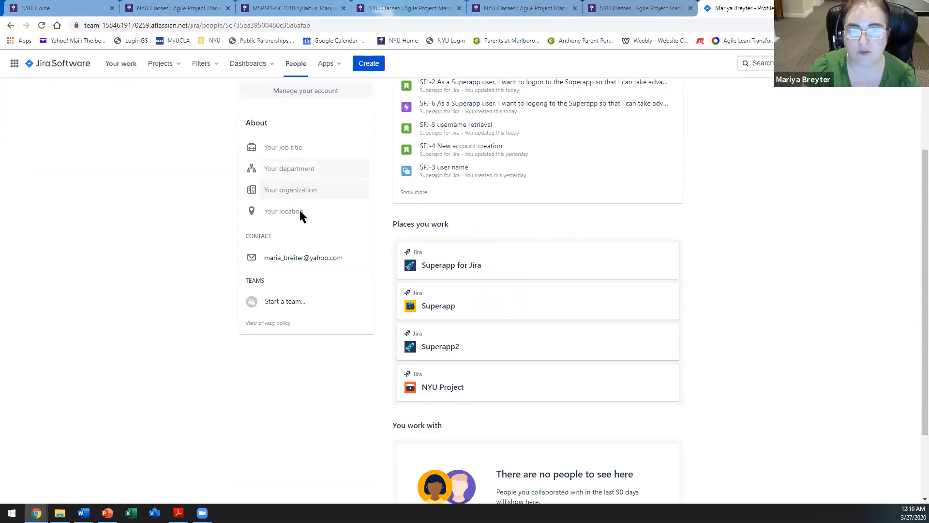
pyautogui.scroll(-2, 481, 363)
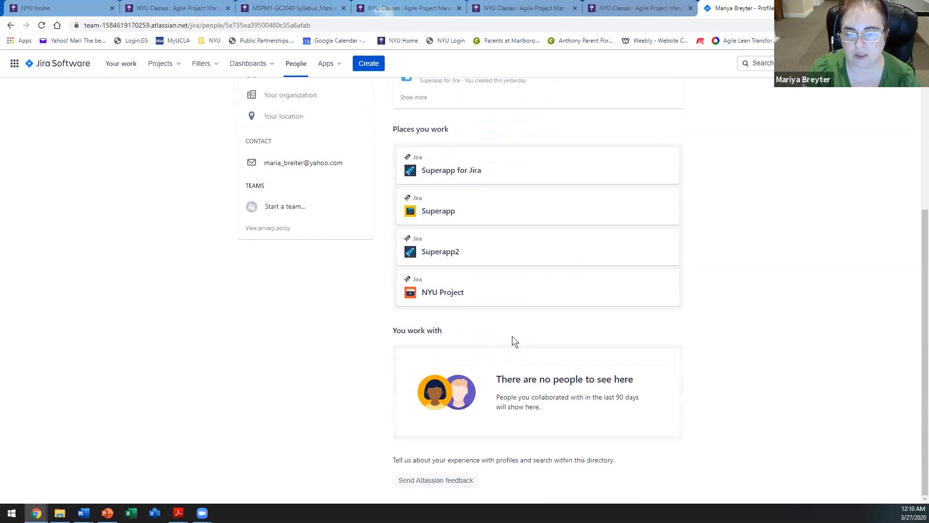
pyautogui.scroll(5, 512, 339)
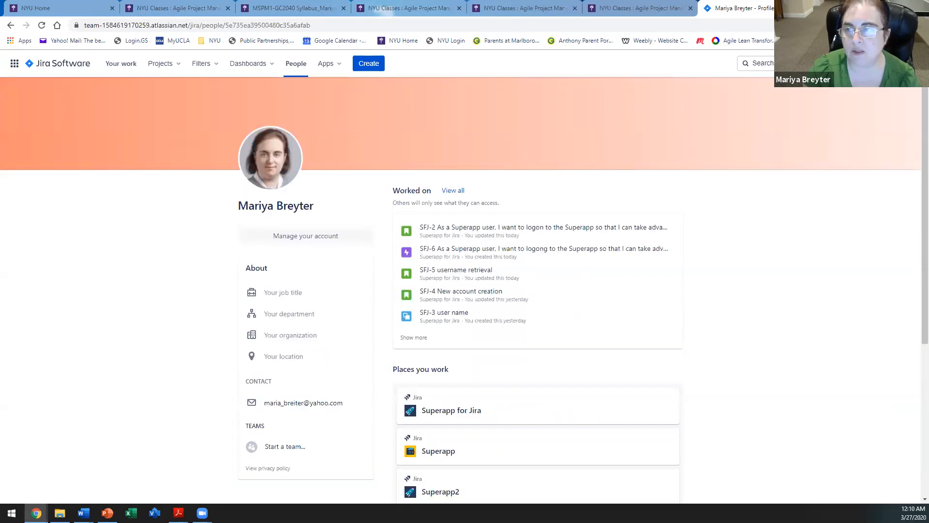
pyautogui.click(883, 64)
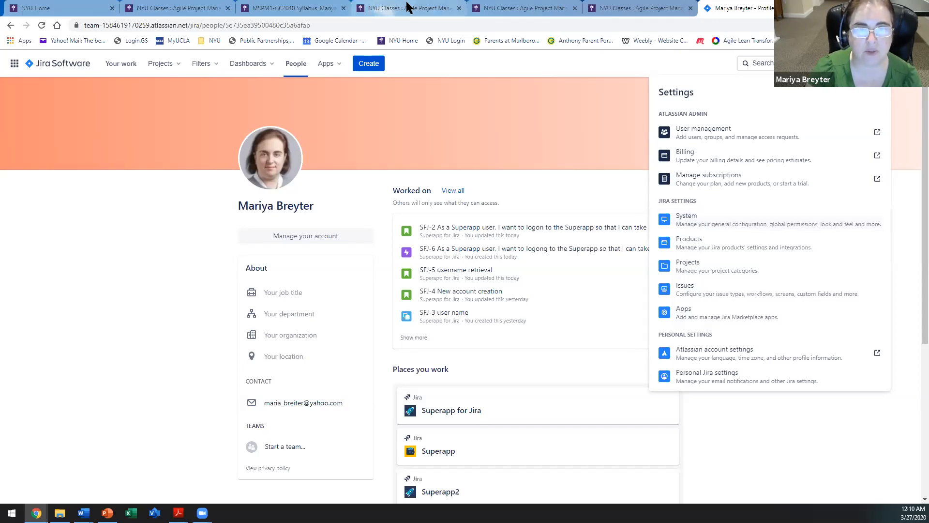
# Switch to Trello by opening the "ACCUS2017 in Greater NY" board.
pyautogui.click(322, 22)
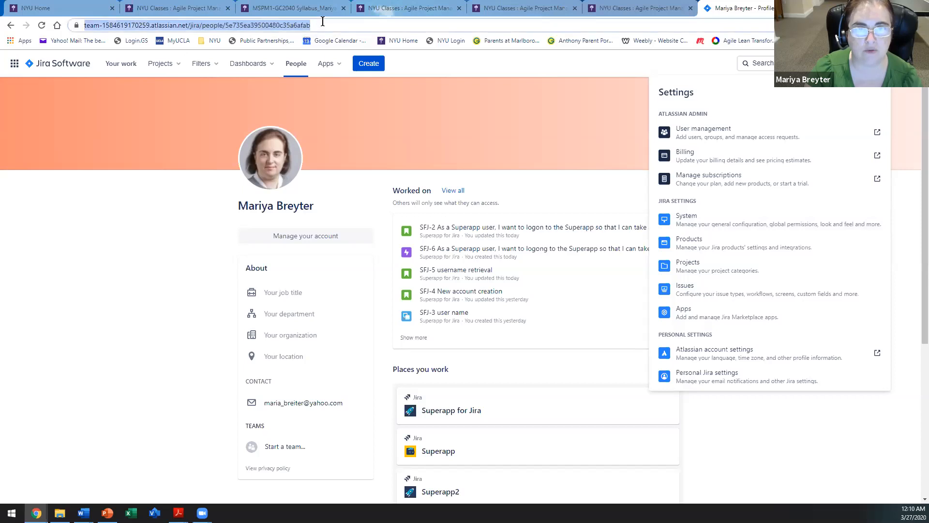
pyautogui.write('tre')
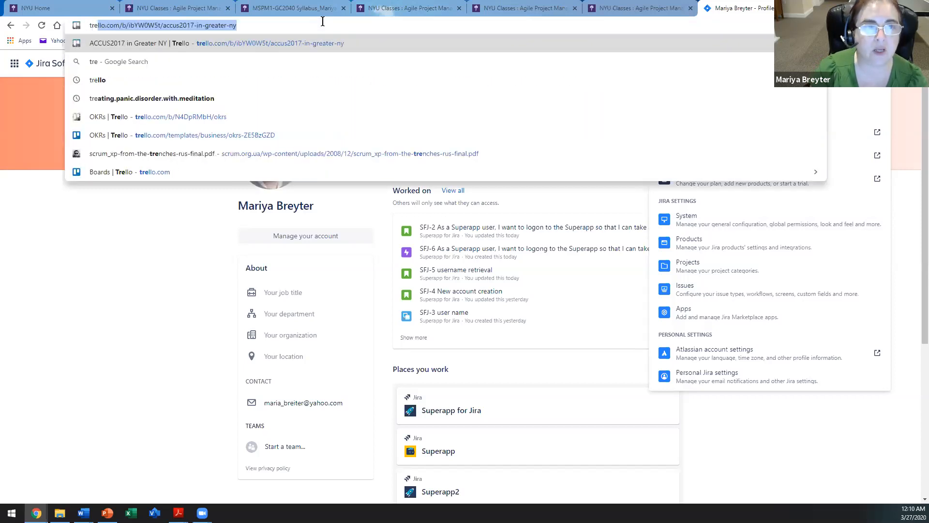
pyautogui.press('Return')
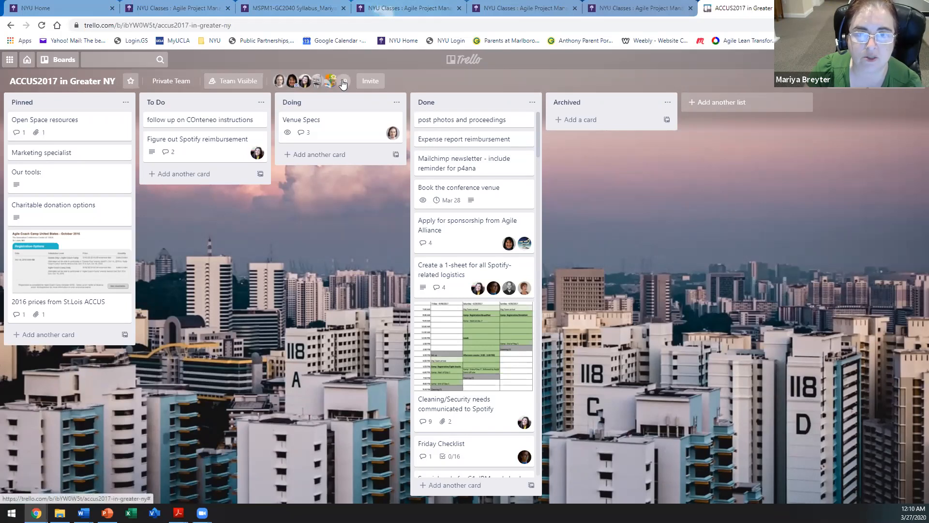
# Look at the board's member list and at the entry form for a new card in the Pinned list.
pyautogui.click(343, 82)
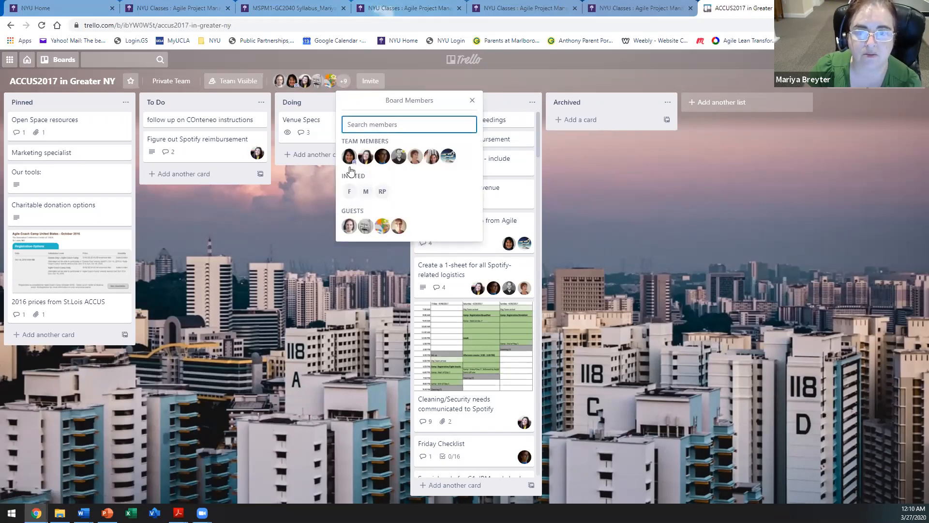
pyautogui.click(709, 164)
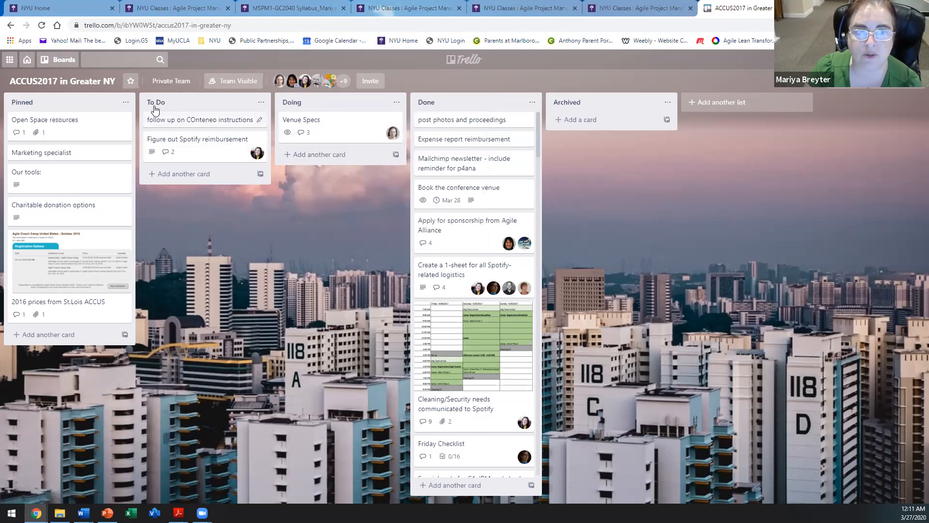
pyautogui.click(67, 339)
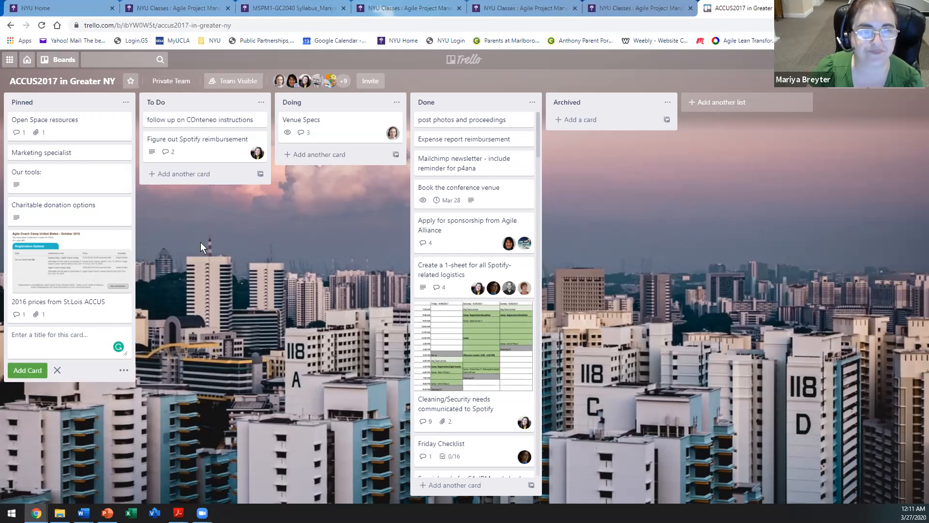
pyautogui.click(233, 206)
pyautogui.moveTo(197, 147)
pyautogui.mouseDown()
pyautogui.moveTo(352, 166)
pyautogui.moveTo(200, 163)
pyautogui.mouseUp()
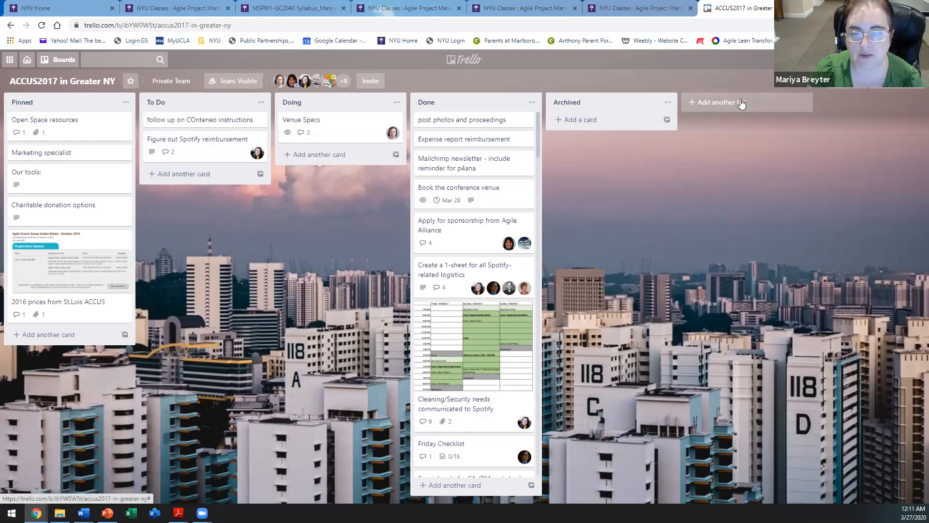
# Examine the "Cleaning/Security needs communicated to Spotify" card, including its checklist option, attachments and activity, and close it.
pyautogui.click(463, 332)
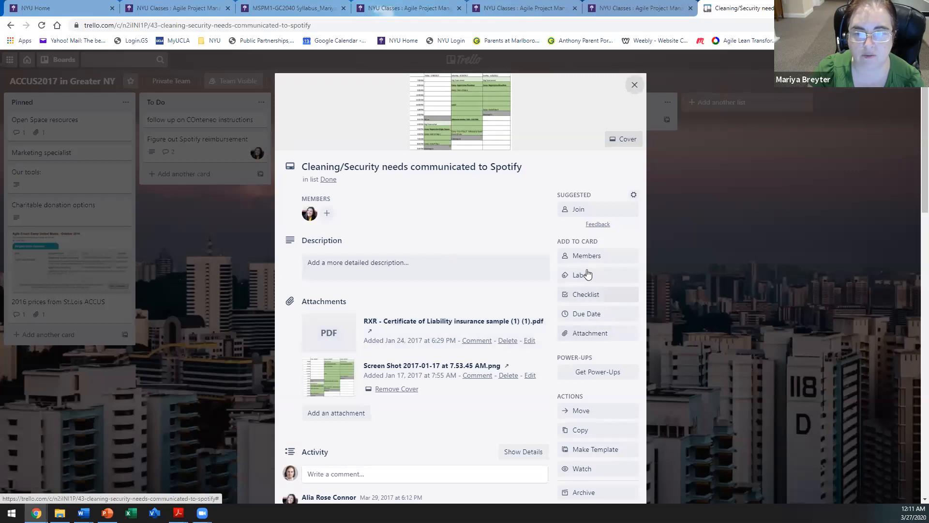
pyautogui.click(591, 294)
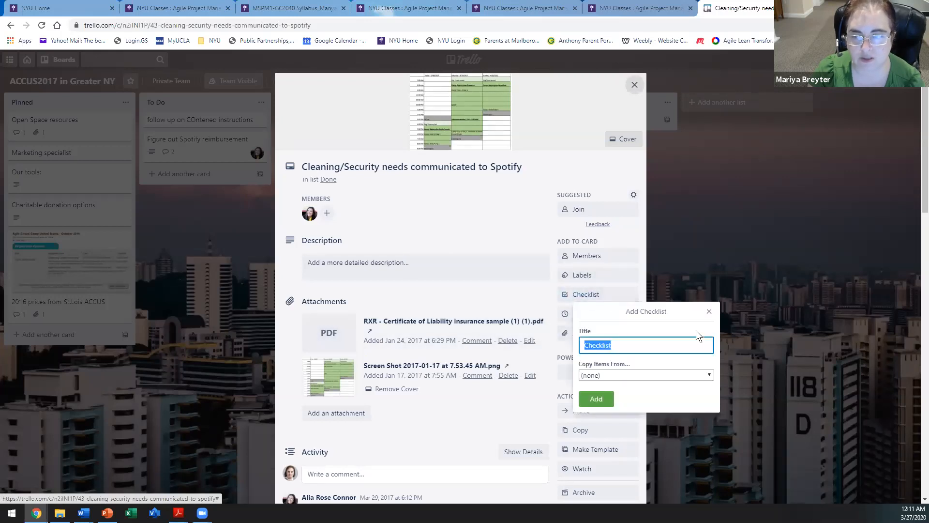
pyautogui.click(709, 311)
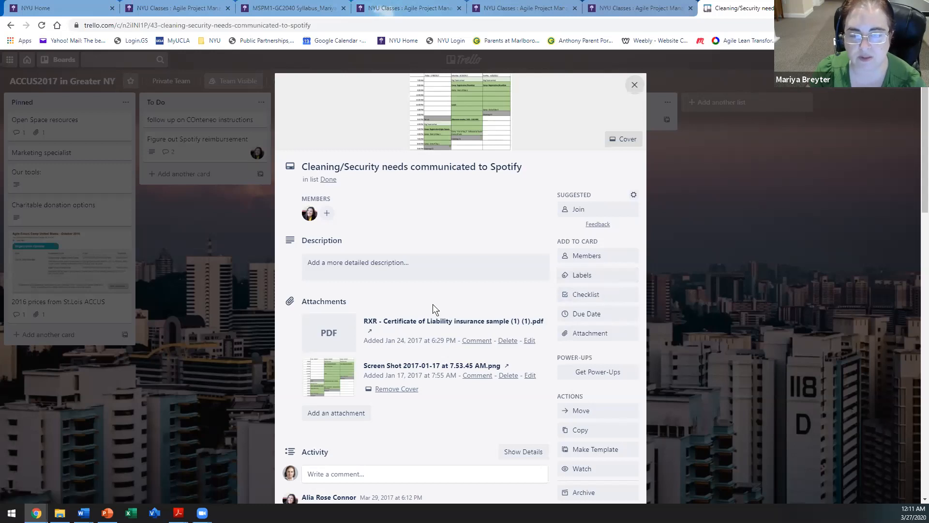
pyautogui.scroll(-4, 432, 309)
pyautogui.scroll(-5, 334, 285)
pyautogui.scroll(10, 341, 291)
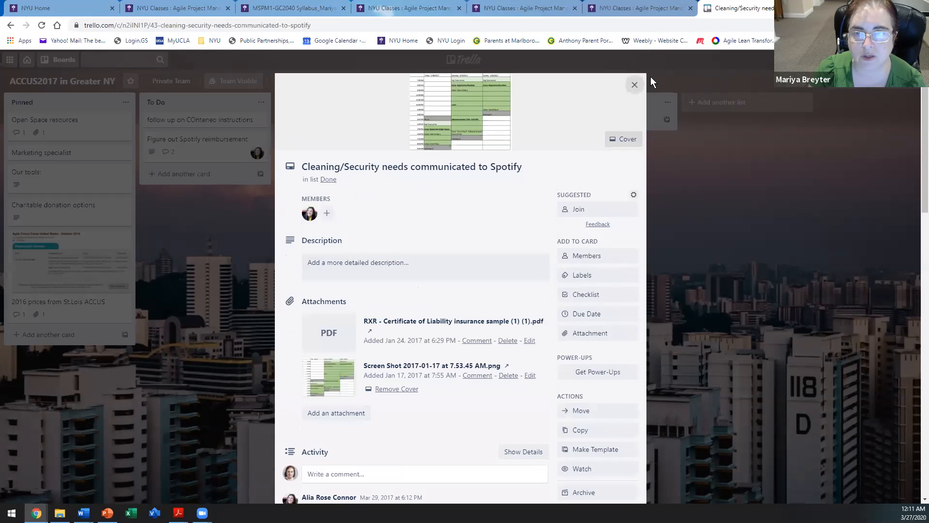
pyautogui.click(634, 85)
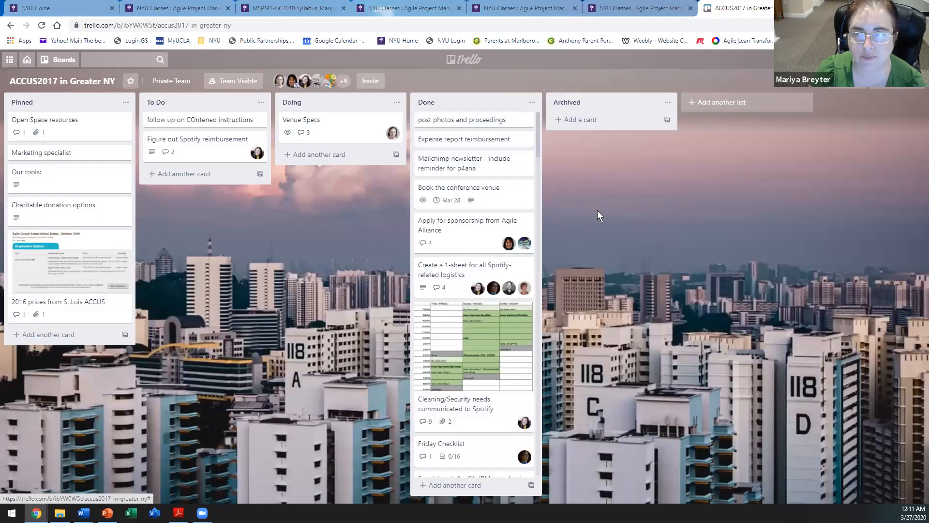
# Change the board's background to the green palm-leaf photo from the Photos collection.
pyautogui.click(898, 84)
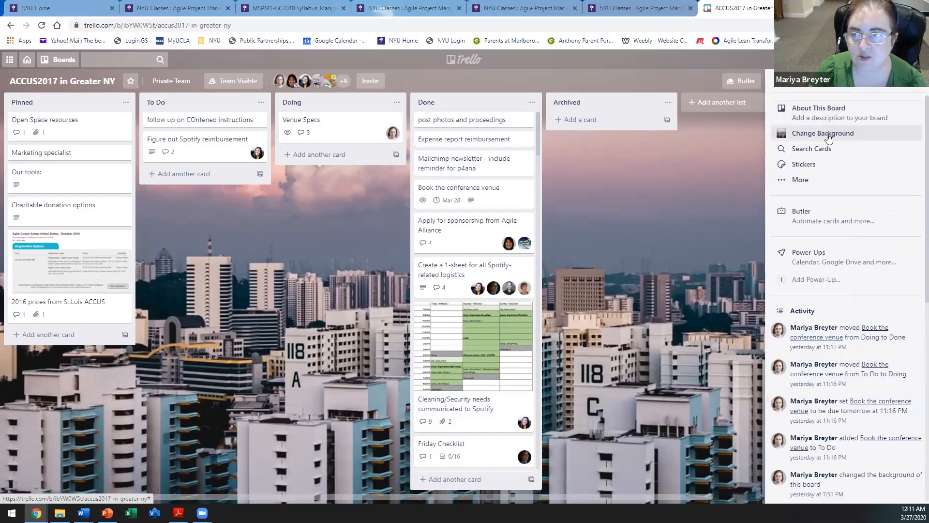
pyautogui.click(842, 133)
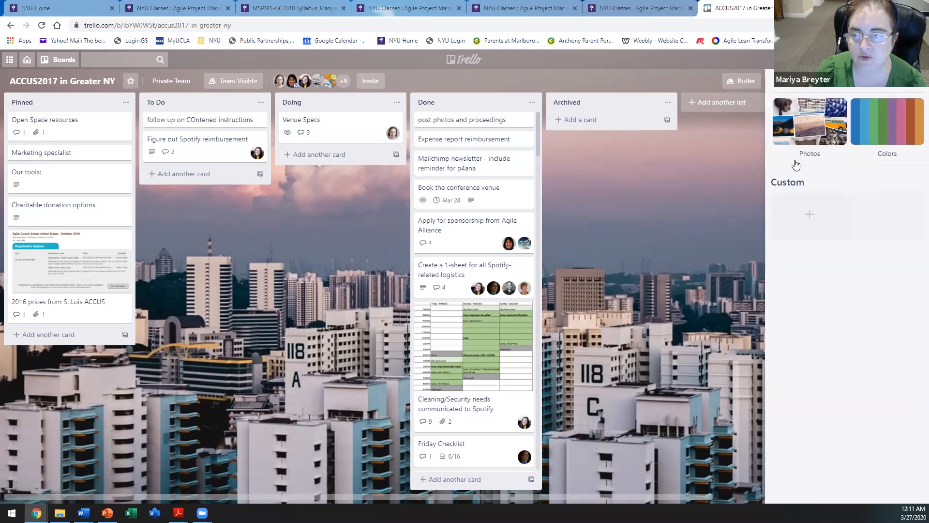
pyautogui.click(796, 133)
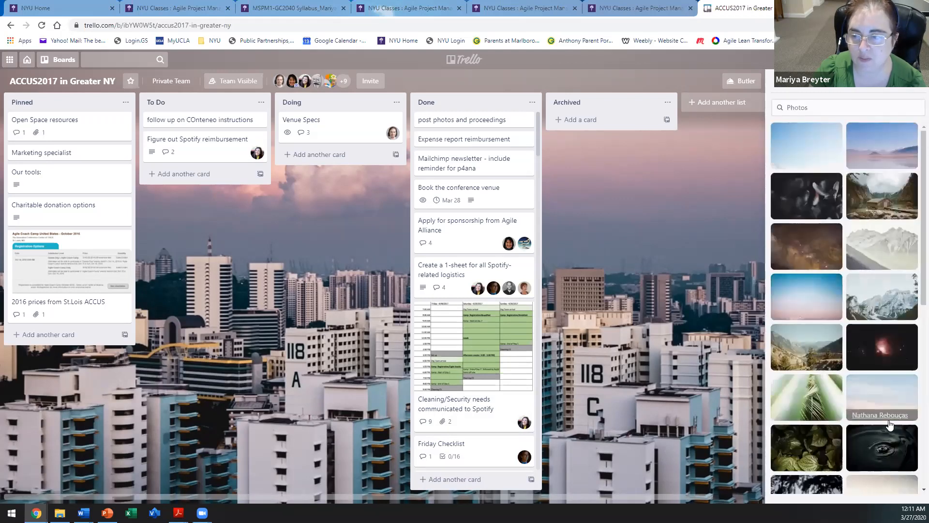
pyautogui.click(879, 432)
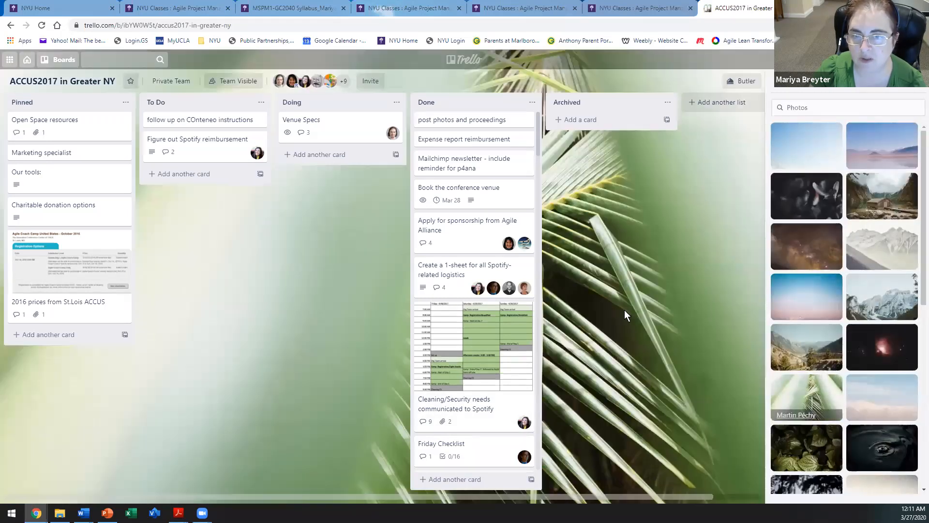